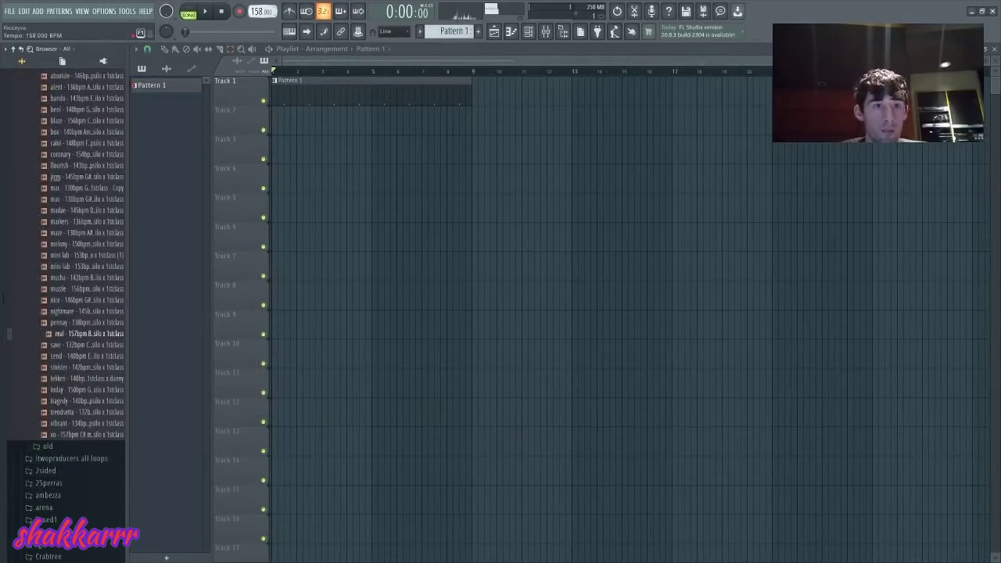
- Set the tempo to 157 BPM and place the loop "real - 157bpm Bm - psilo x 1stclass" at the start of Track 2
left_click_drag(268, 184, 304, 115)
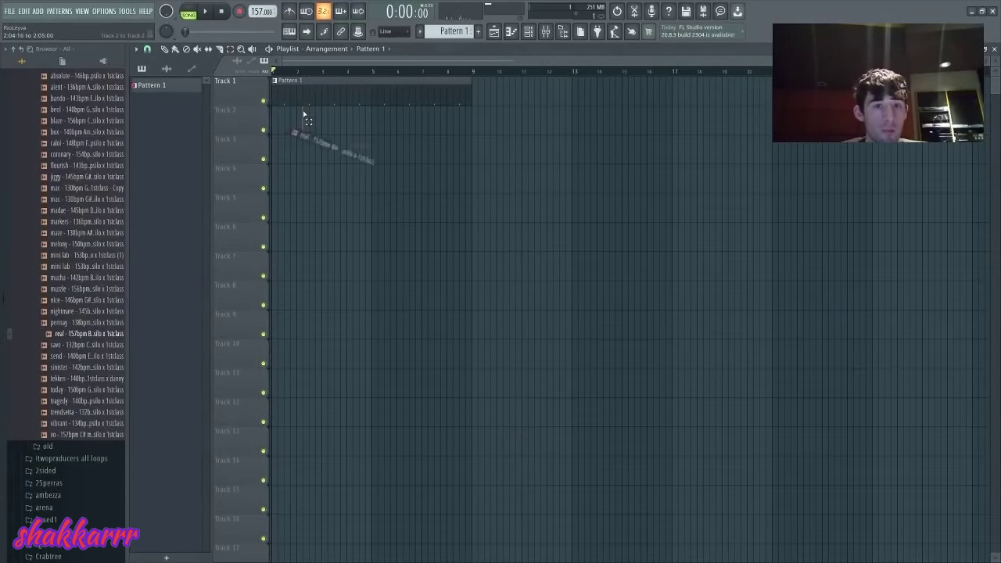
left_click_drag(78, 333, 317, 113)
left_click(484, 193, "ctrl")
left_click_drag(492, 117, 446, 116)
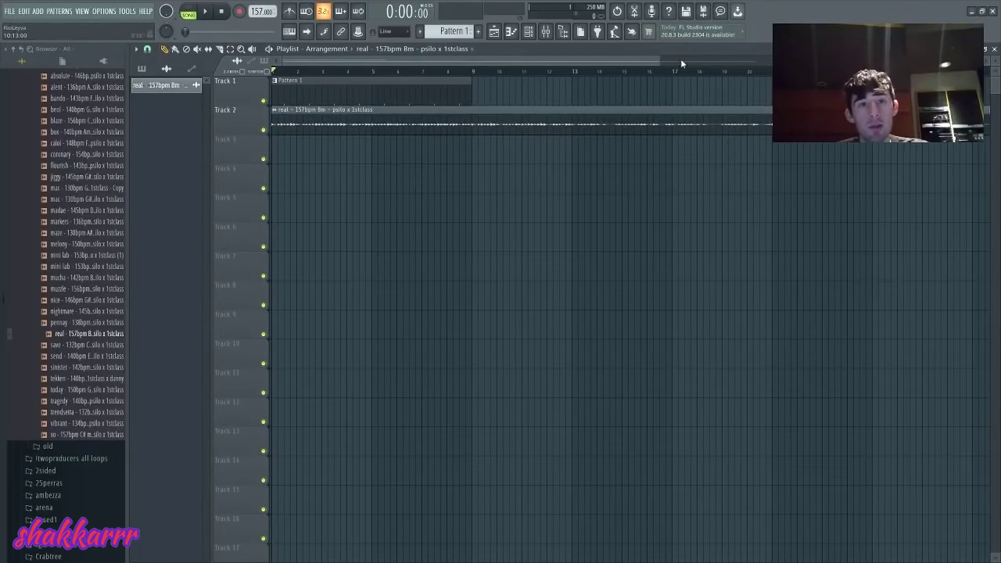
- Duplicate the Pattern 1 clip end to end along Track 1 to cover the length of the loop
left_click_drag(657, 62, 987, 61)
left_click(322, 95, "ctrl")
key("ctrl+b")
key("ctrl+b")
key("ctrl+b")
key("ctrl+b")
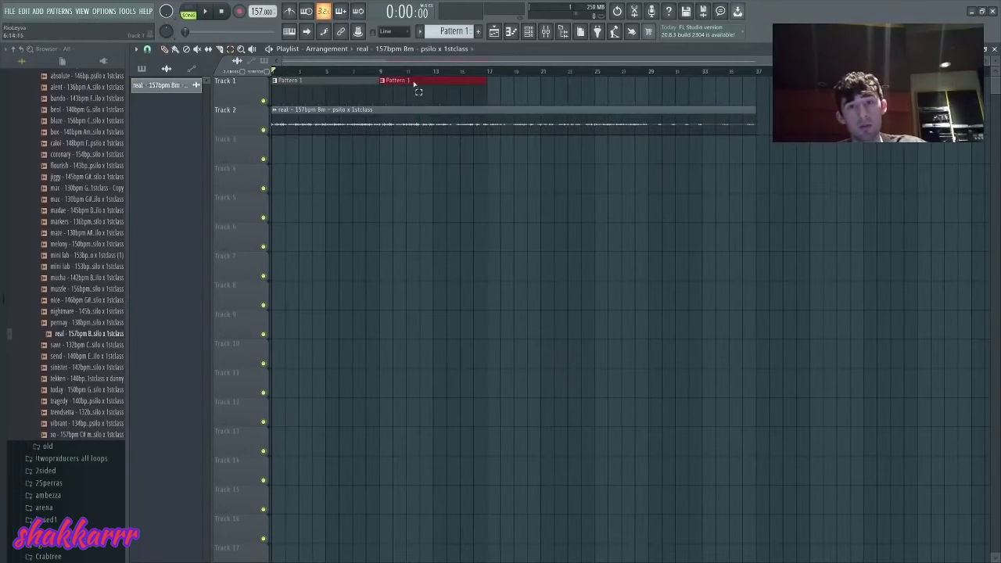
- Route the loop's channel to mixer Insert 1
left_click(546, 31)
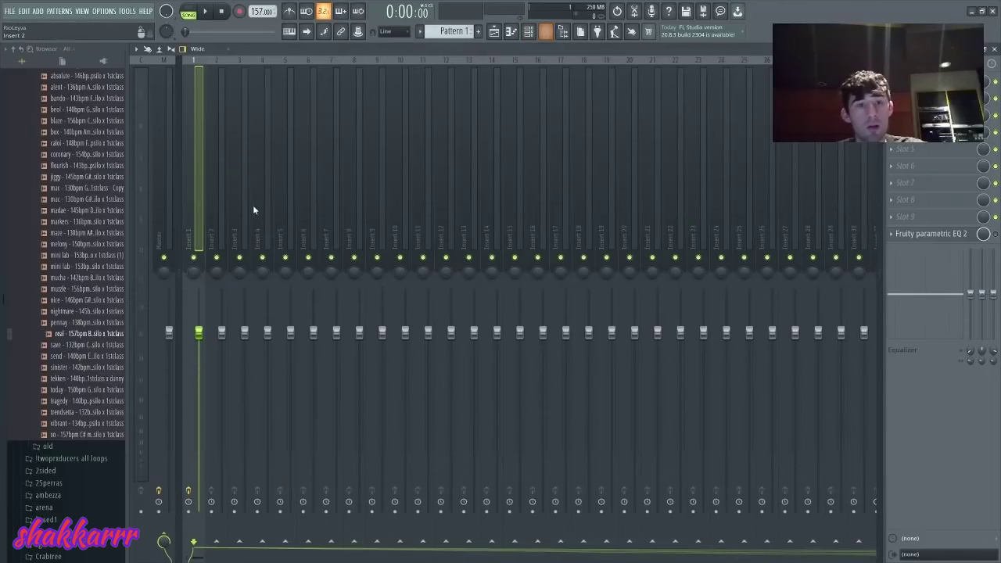
key("ctrl+l")
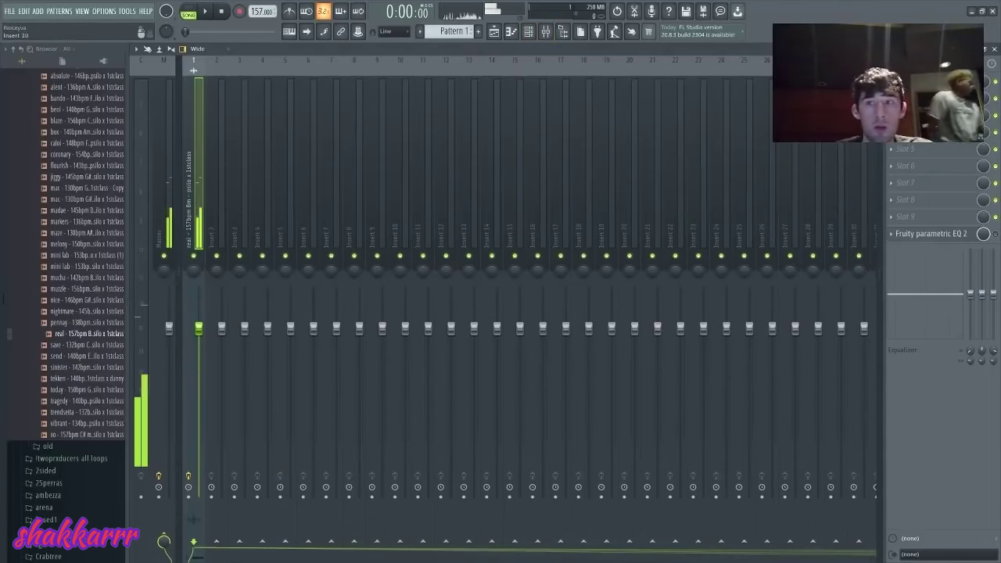
- Load the HalfTime effect on the loop's mixer track and raise that track's volume fader
left_click(891, 81)
mouse_move(911, 93)
mouse_move(855, 142)
left_click(785, 282)
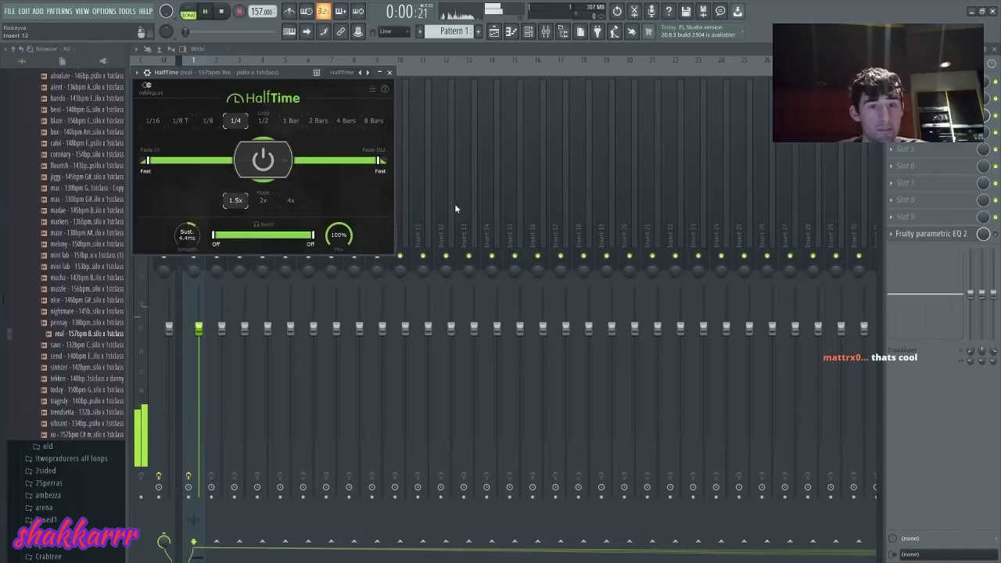
left_click(455, 209)
left_click_drag(199, 330, 199, 305)
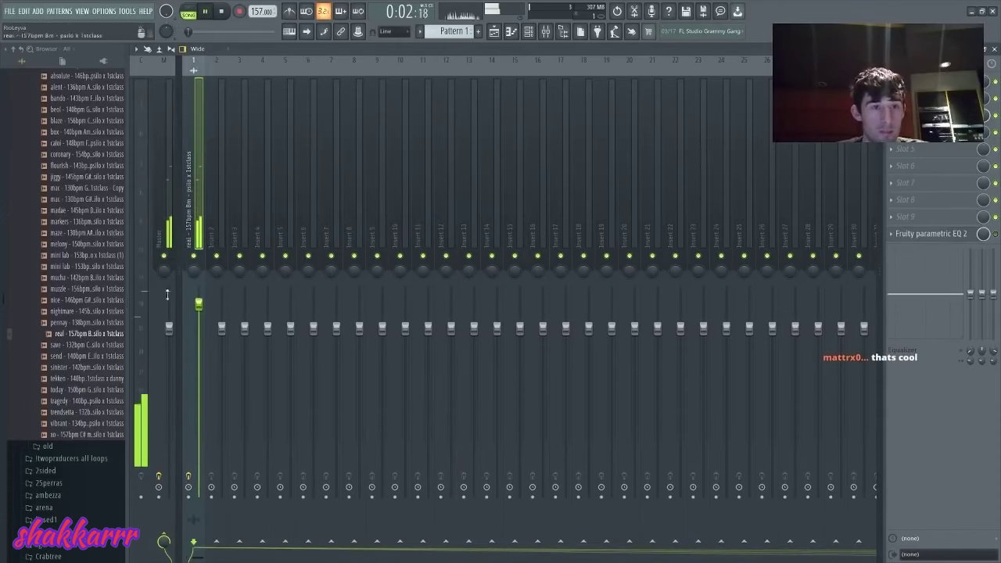
- Show all channels in the channel rack and load "rio - lil clap" from the 10k Drumkit into the unnamed sequenced channel
left_click(530, 31)
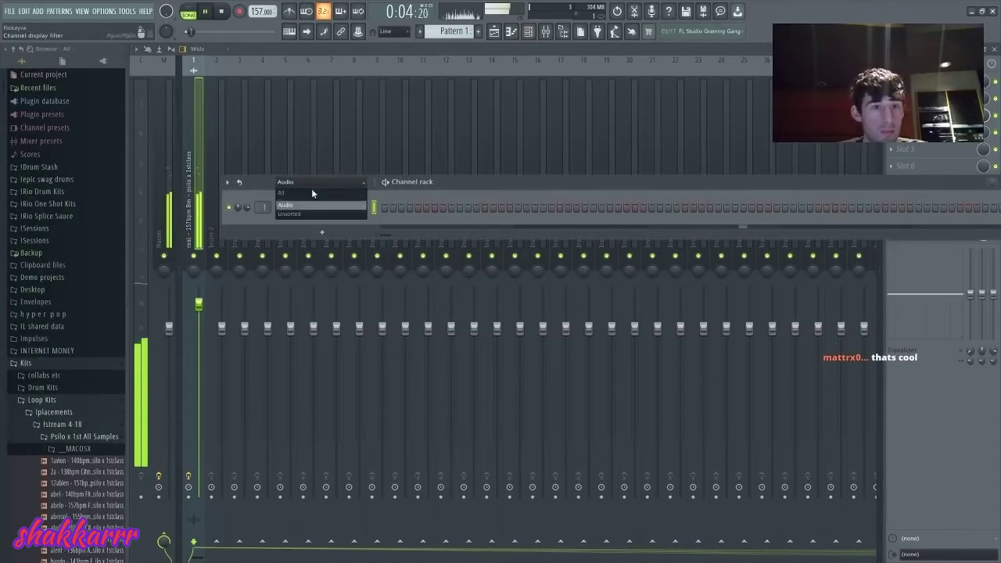
left_click(311, 192)
left_click(42, 192)
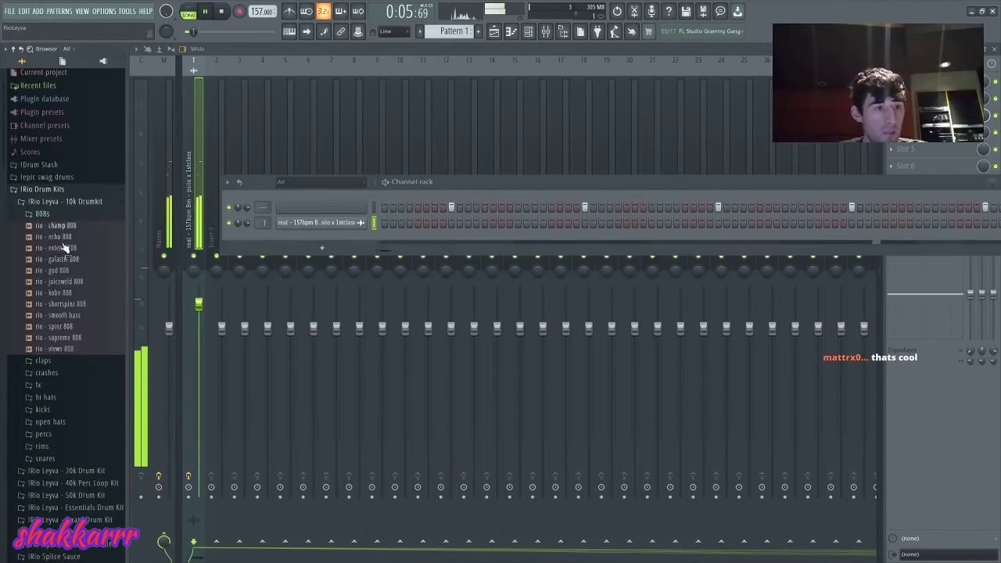
left_click(56, 364)
left_click_drag(333, 205, 333, 206)
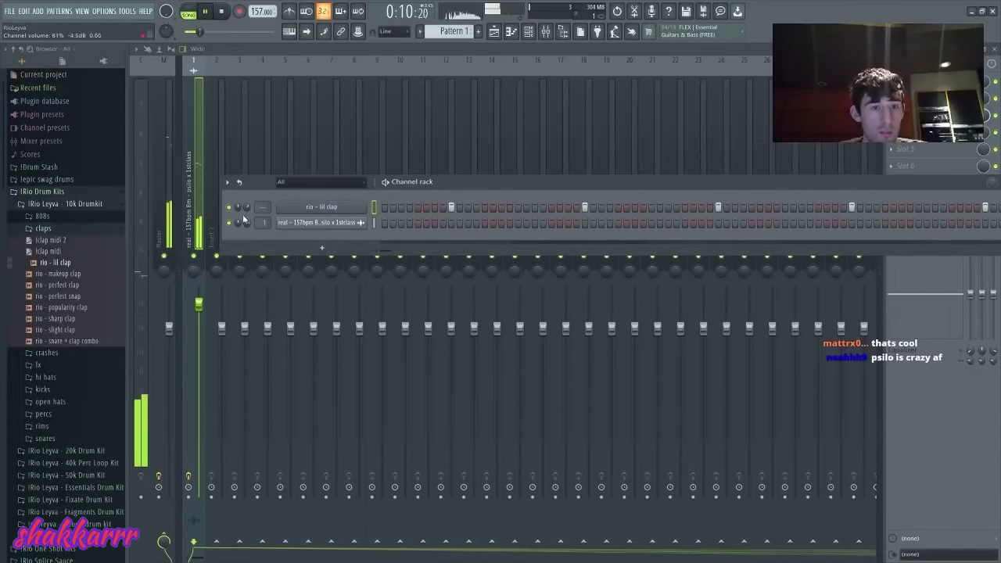
- Add "rio - hit hi hat" from the 10k Drumkit as a new channel and open its piano roll
left_click(36, 377)
left_click_drag(299, 222, 347, 242)
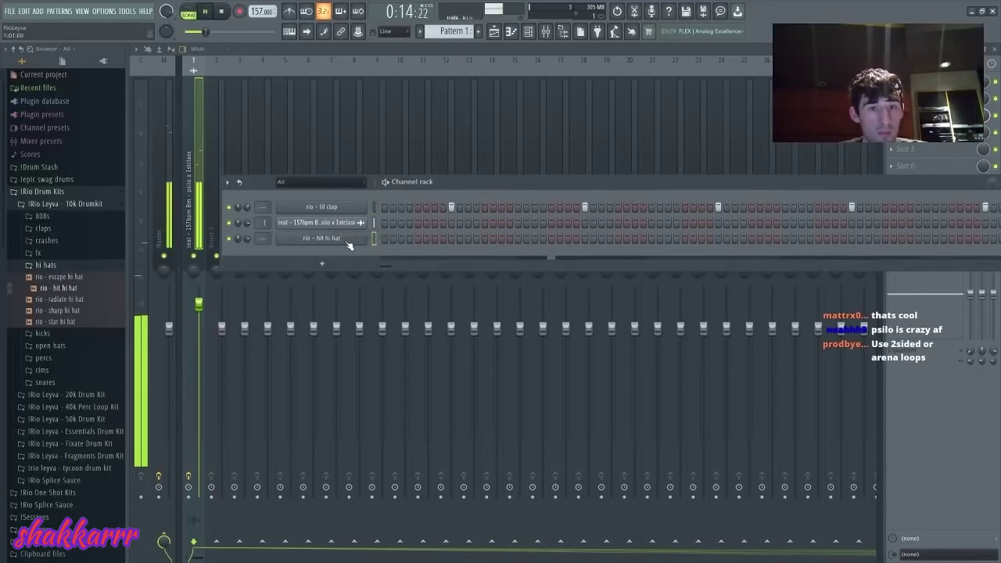
right_click(349, 241)
left_click(392, 237)
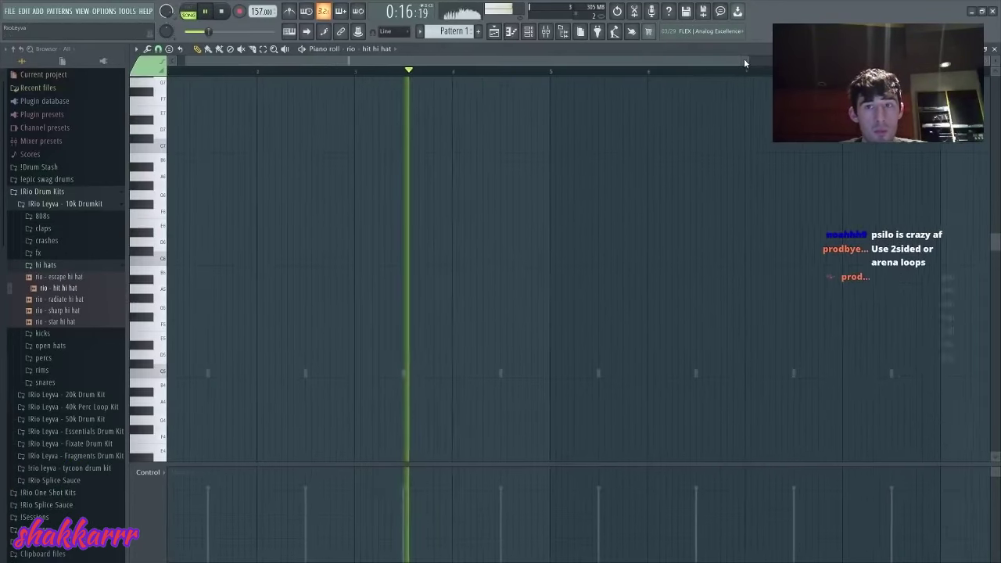
- Stop playback and set the hi-hat piano roll's snap to 1/3 beat
key("space")
left_click(529, 31)
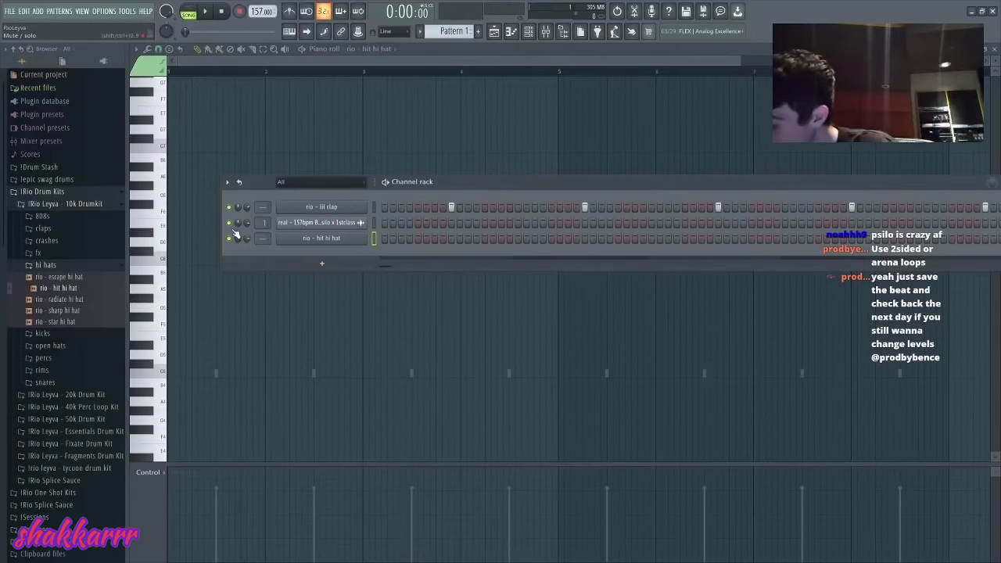
left_click(396, 69)
left_click_drag(743, 59, 376, 60)
left_click(158, 49)
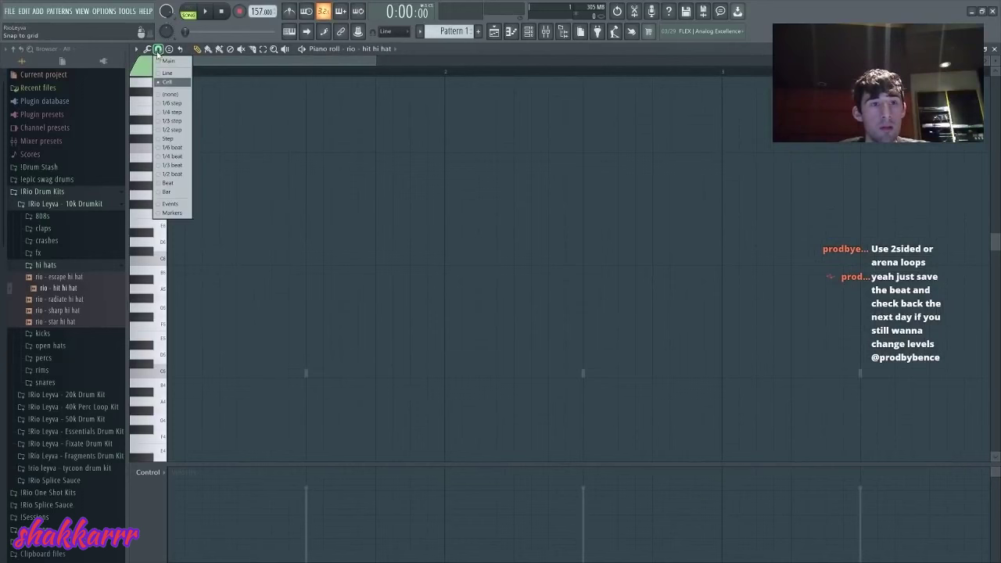
left_click(166, 165)
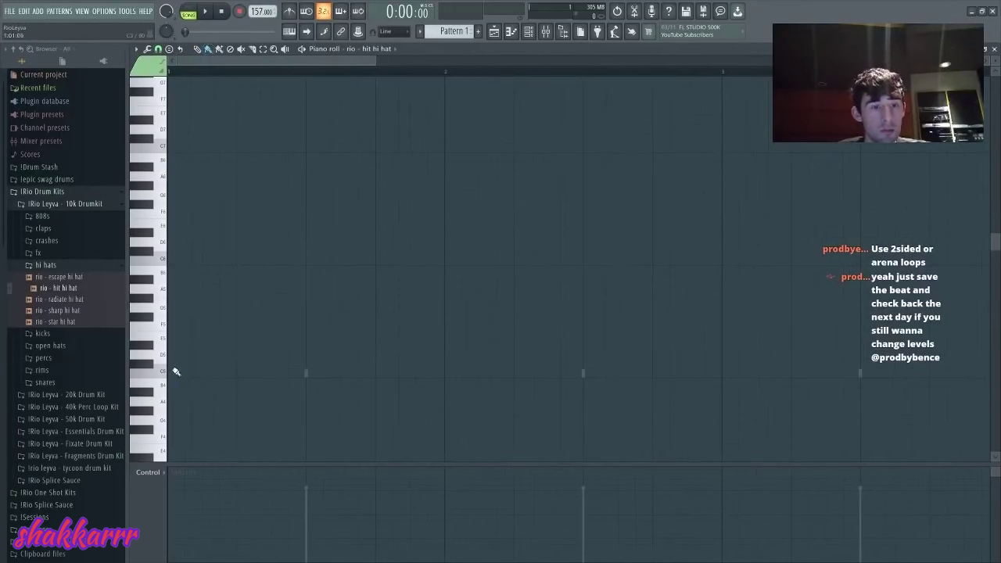
- Draw the opening C5 hi-hat notes across the first two beats of bar 1, checking them with playback
key("space")
left_click(214, 374)
key("space")
key("space")
left_click(238, 375)
left_click(260, 375)
key("space")
key("space")
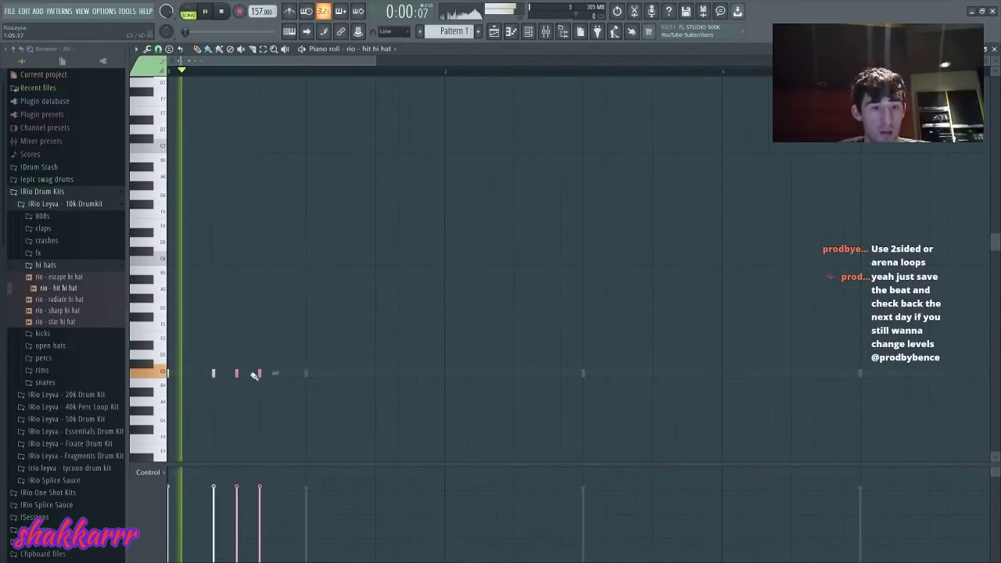
- Continue the C5 hi-hat notes through the rest of bar 1 and onto the first beat of bar 2
left_click(284, 375)
left_click(351, 373)
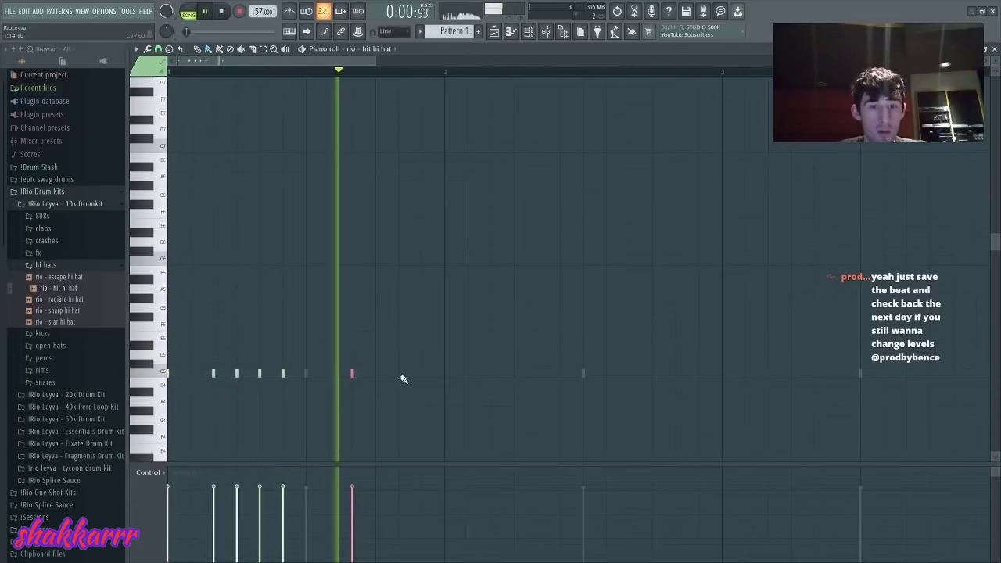
left_click(398, 374)
left_click(376, 373)
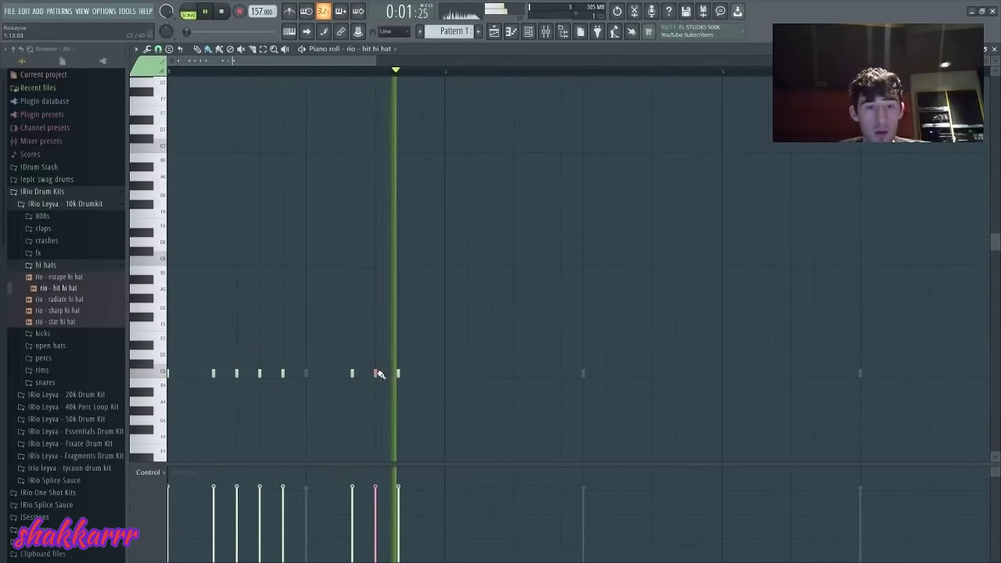
left_click(445, 373)
left_click(492, 373)
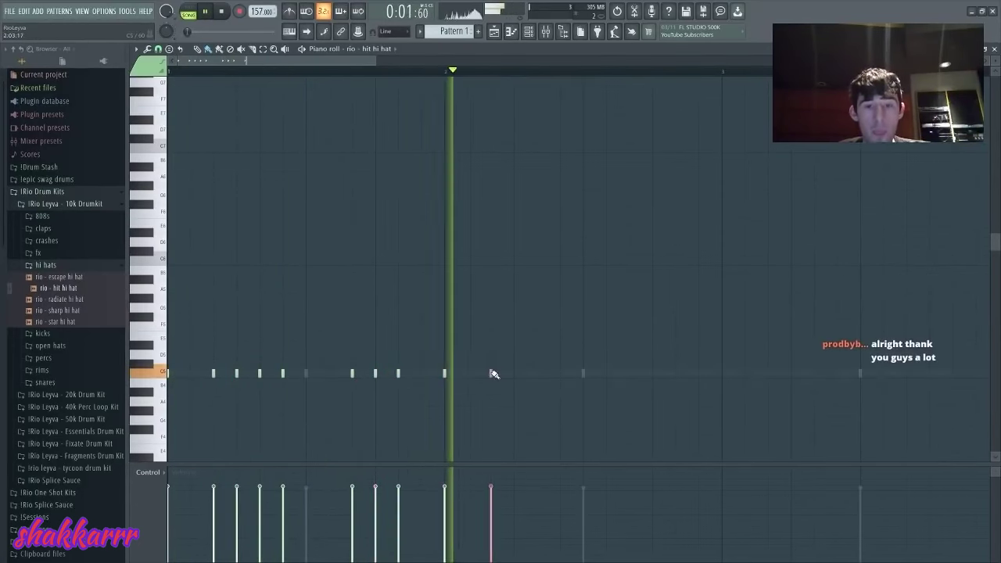
- Rework beat 4 of bar 1 so its hi-hat notes fall on the first and third triplet divisions
right_click(376, 374)
left_click(422, 374)
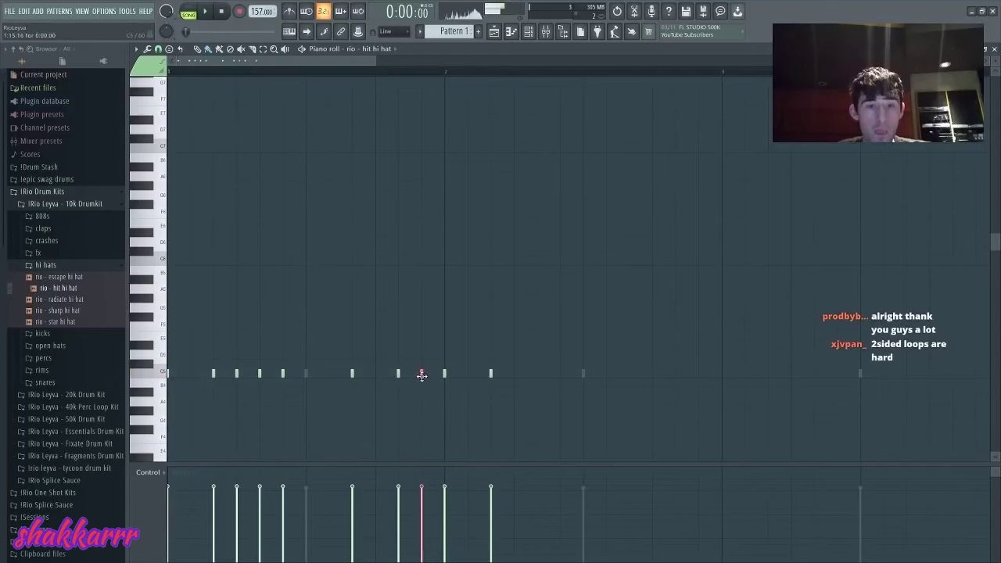
right_click(398, 375)
left_click(386, 382)
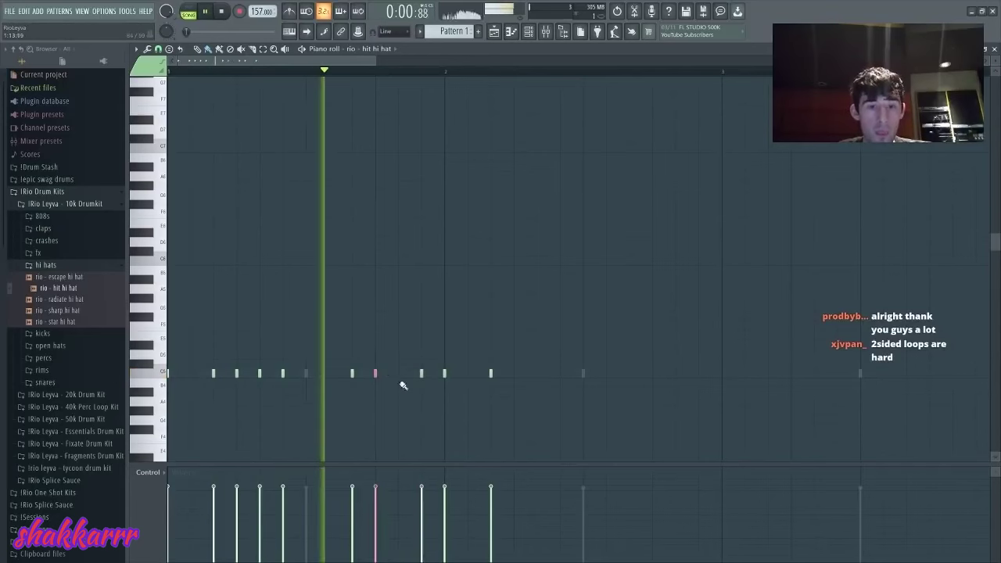
- Add six more C5 hi-hat notes to complete the rhythm of bar 2
left_click(547, 373)
left_click(558, 377)
left_click(519, 375)
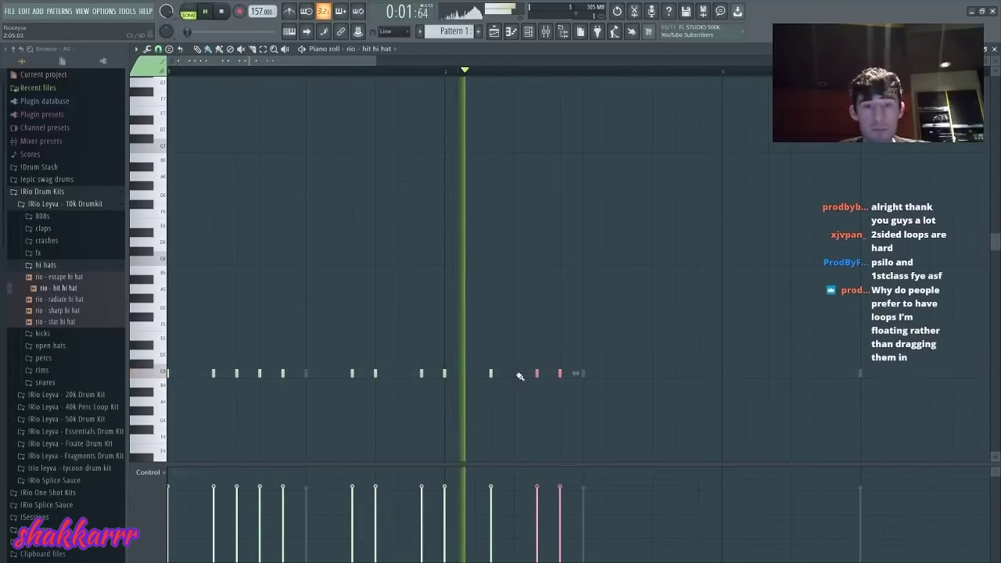
left_click(583, 381)
left_click(630, 373)
left_click(676, 373)
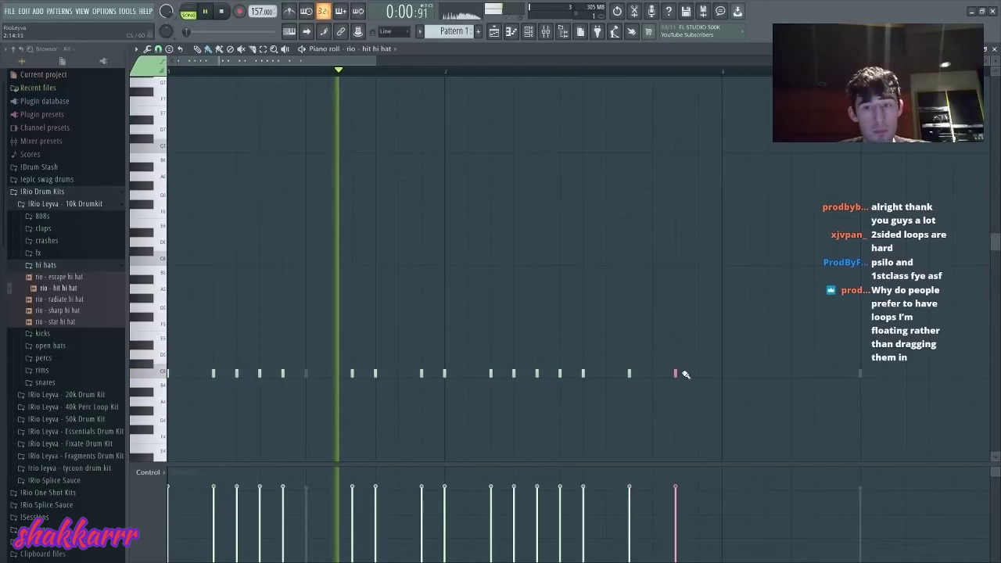
- Select the two-bar hi-hat pattern and duplicate it repeatedly through bar 8
left_click_drag(720, 75, 4, 146)
key("ctrl+b")
key("ctrl+b")
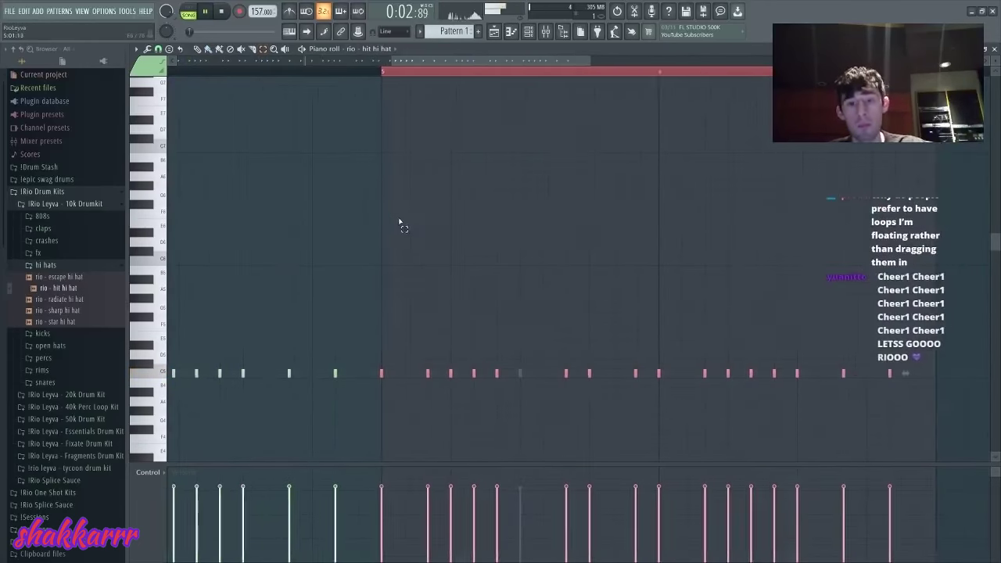
left_click(534, 75)
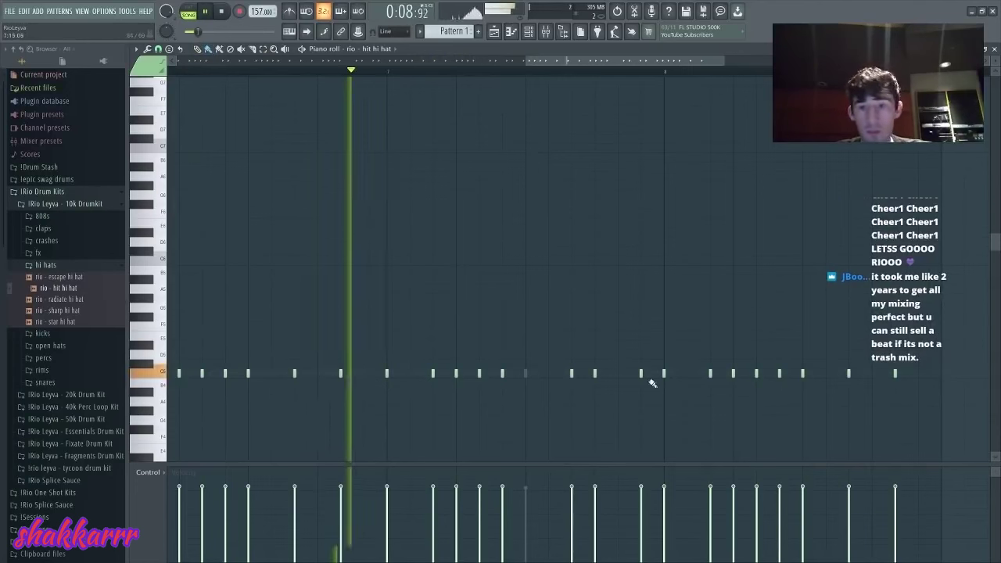
- Vary the hi-hat ending in the last beat of bar 8 by adding two notes and removing the one between them
left_click(873, 373)
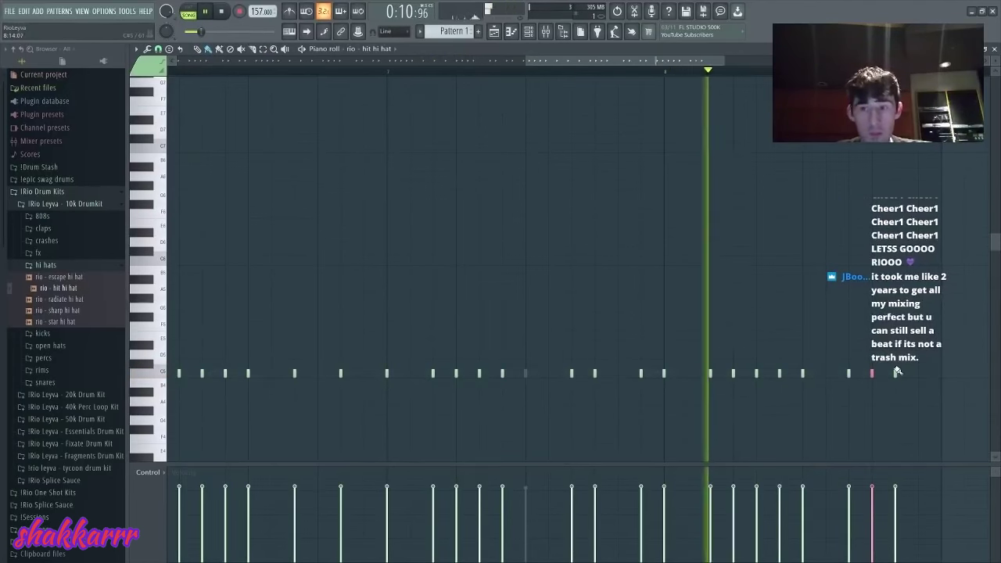
left_click(922, 373)
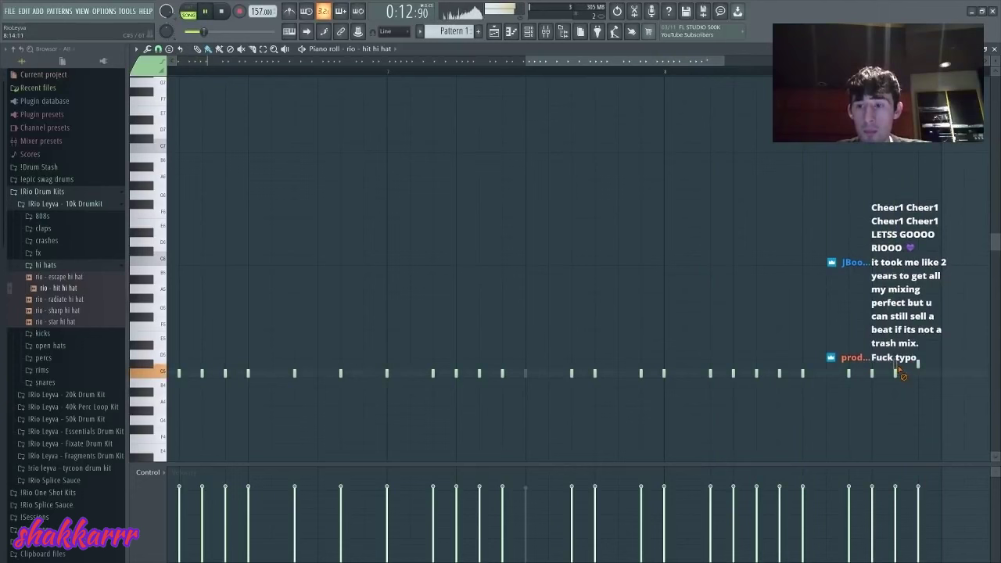
right_click(898, 374)
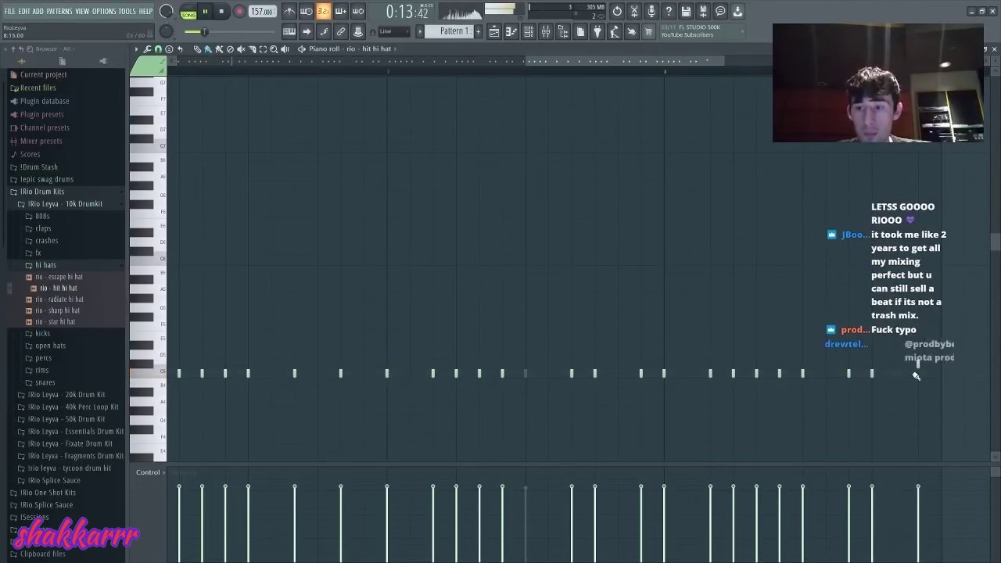
- Add "rio - spinz 808" from the 10k Drumkit's 808s as a new channel in the channel rack
left_click(529, 32)
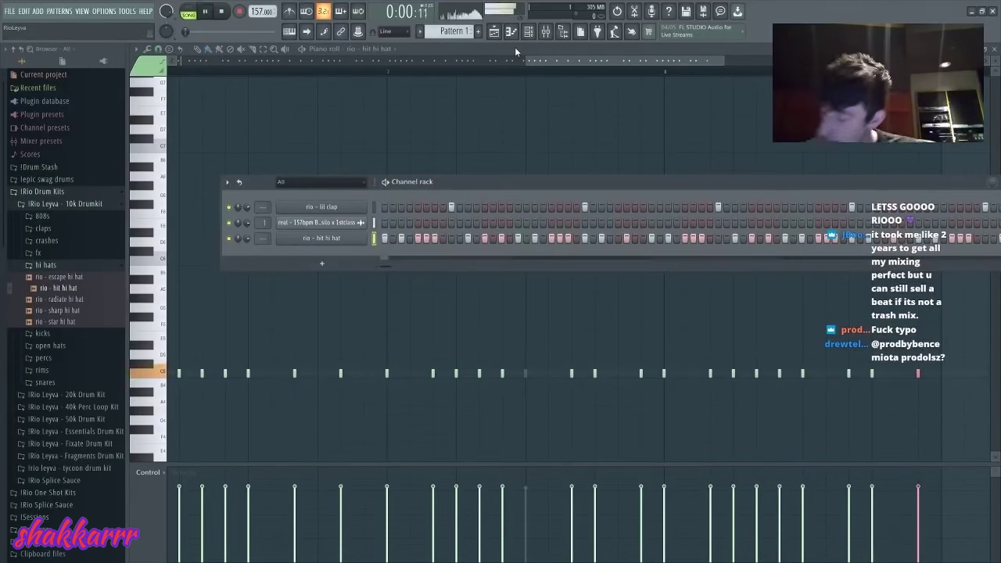
left_click(69, 217)
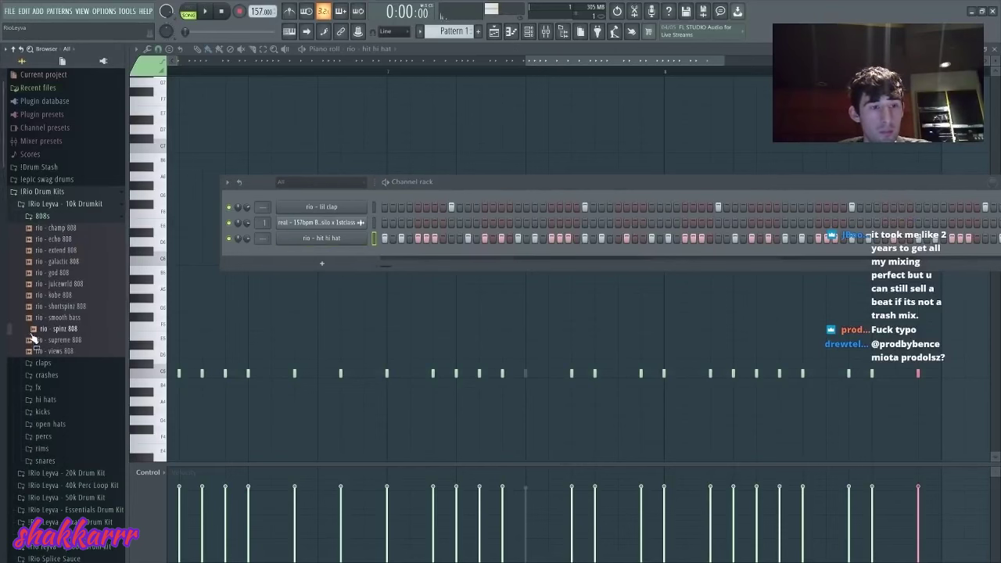
left_click_drag(34, 339, 338, 263)
- Set the 808 channel to cut itself and its volume envelope hold time to 100%
left_click(203, 105)
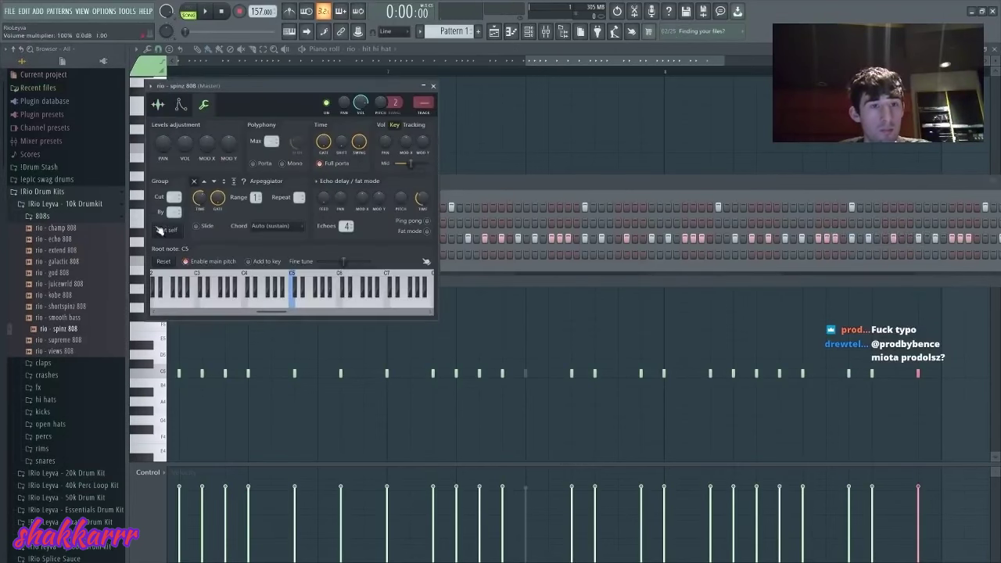
left_click(180, 104)
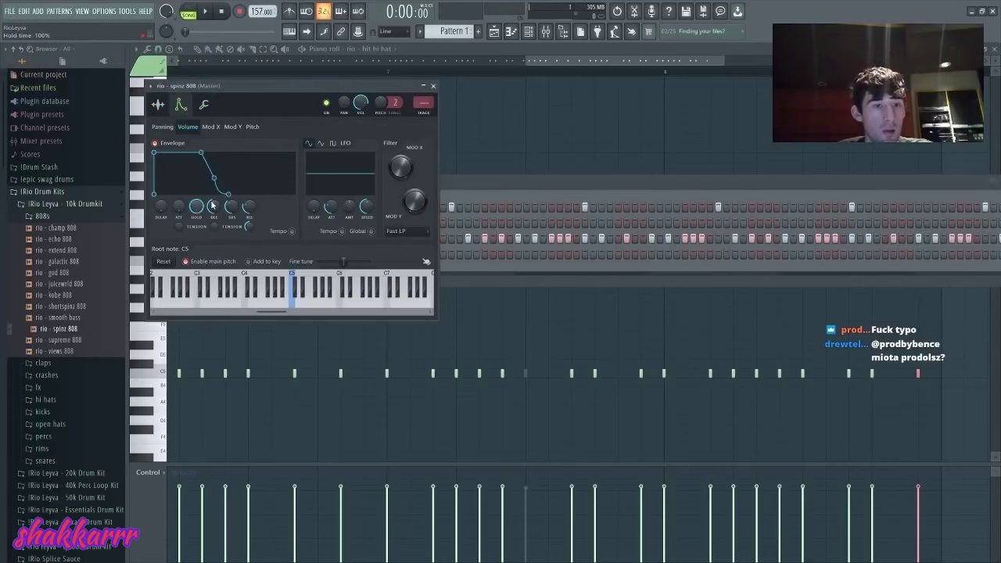
left_click(203, 104)
- Add "rio - cali open hat" from the Fixate Drum Kit's open hats as a new channel below the 808
left_click(488, 189)
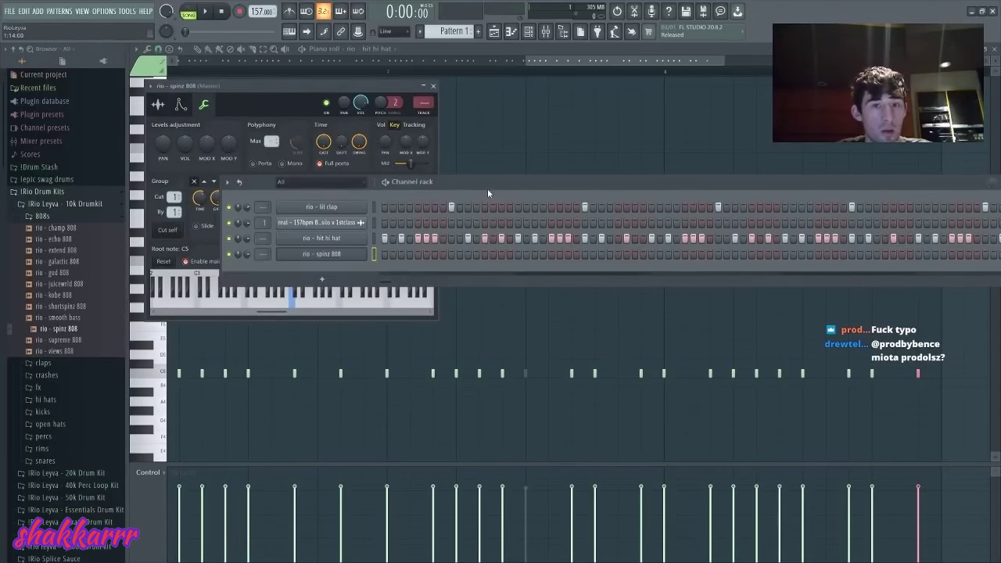
scroll(63, 178, "down", 6)
left_click(67, 186)
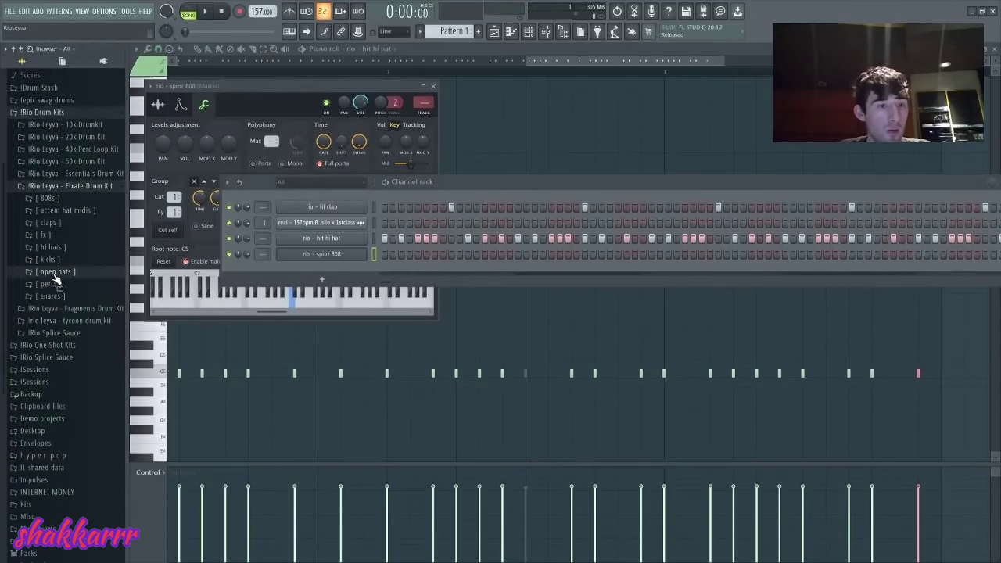
left_click(55, 272)
left_click_drag(58, 283, 493, 254)
left_click_drag(369, 270, 363, 271)
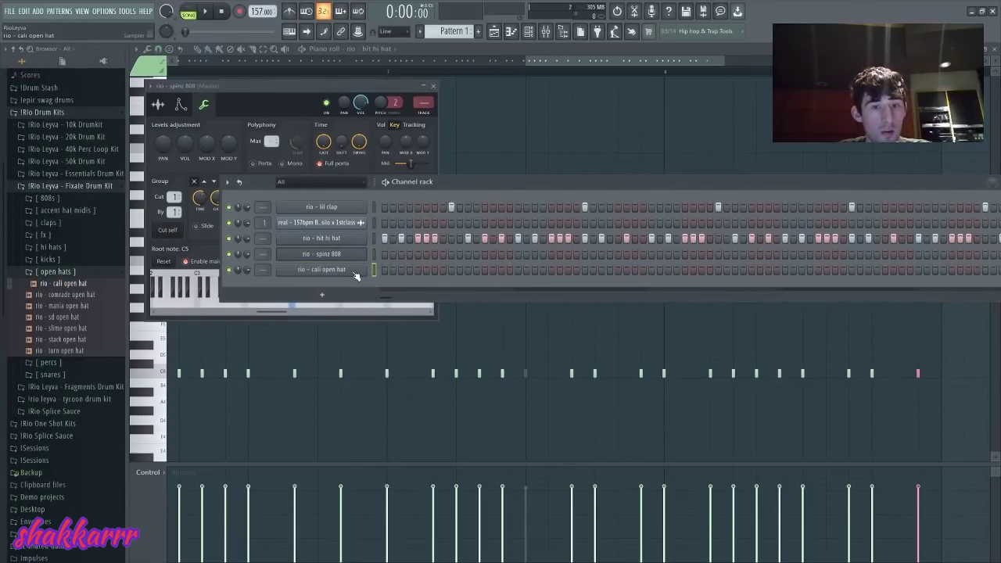
- Fill the cali open hat on every eighth step and ramp its velocities downward across bars 1–4 and again across bars 5–8
right_click(371, 273)
left_click(481, 318)
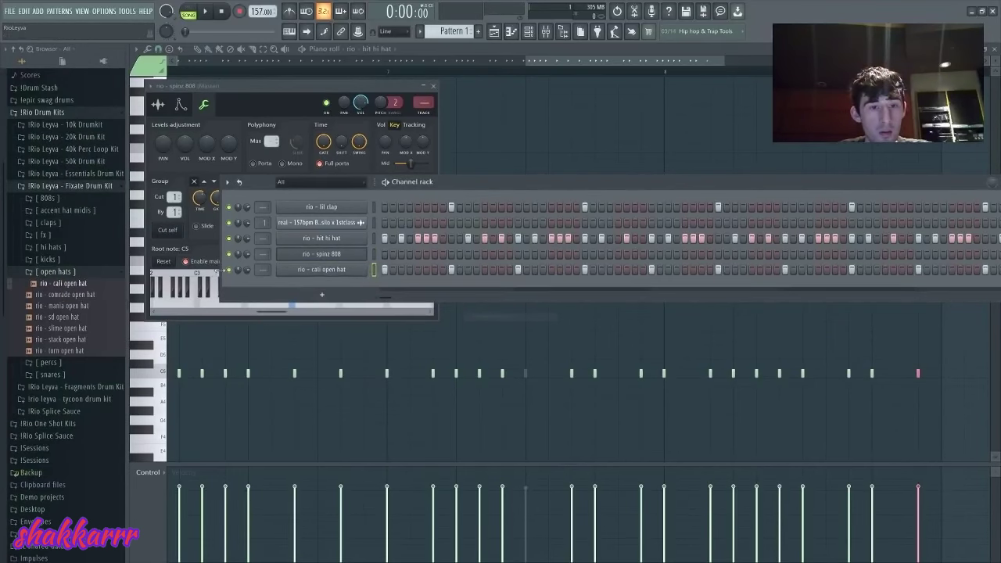
right_click(369, 269)
left_click(405, 272)
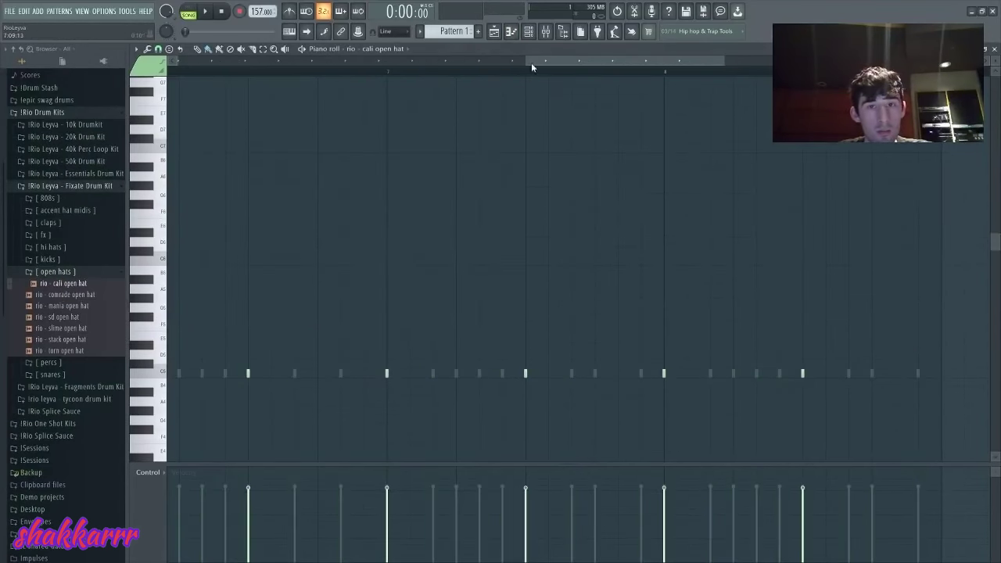
left_click_drag(527, 61, 175, 63)
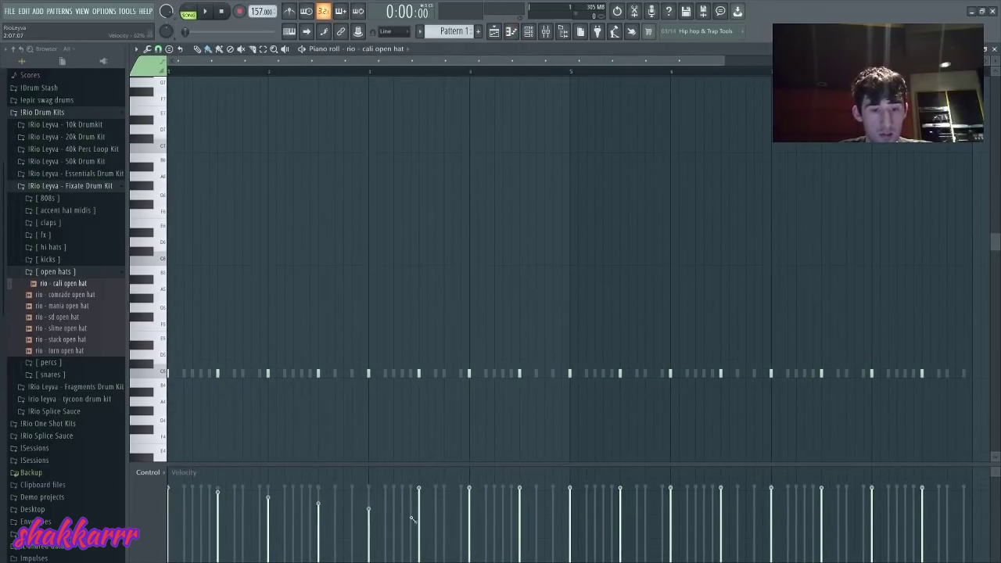
left_click_drag(548, 543, 557, 547)
key("space")
mouse_move(582, 489)
left_mouse_down()
mouse_move(747, 526)
mouse_move(935, 544)
left_mouse_up()
- Place a hit on the first step of the spinz 808 channel and set its channel volume to 100%
left_click(530, 32)
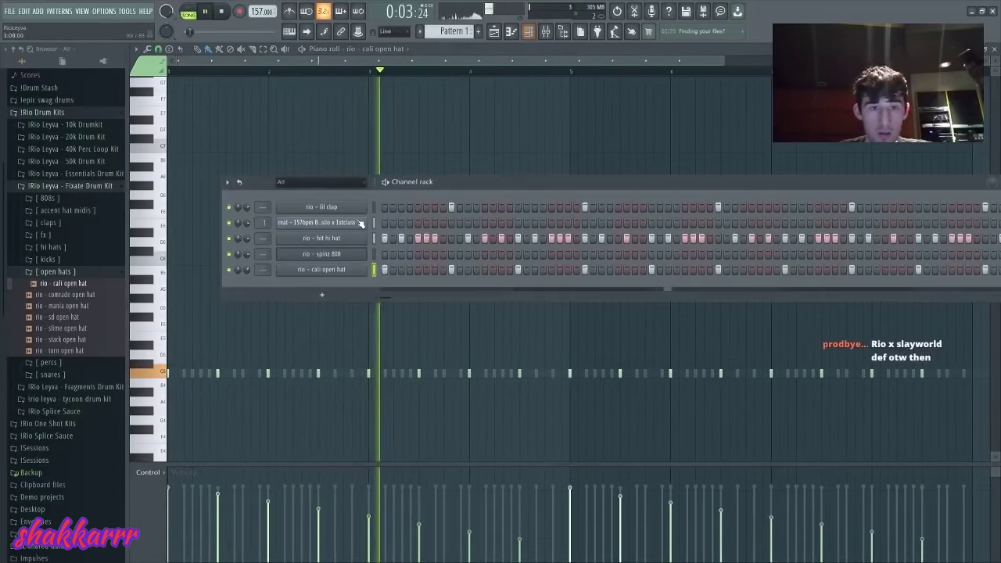
left_click(387, 256)
key("space")
key("space")
left_click(374, 255)
key("space")
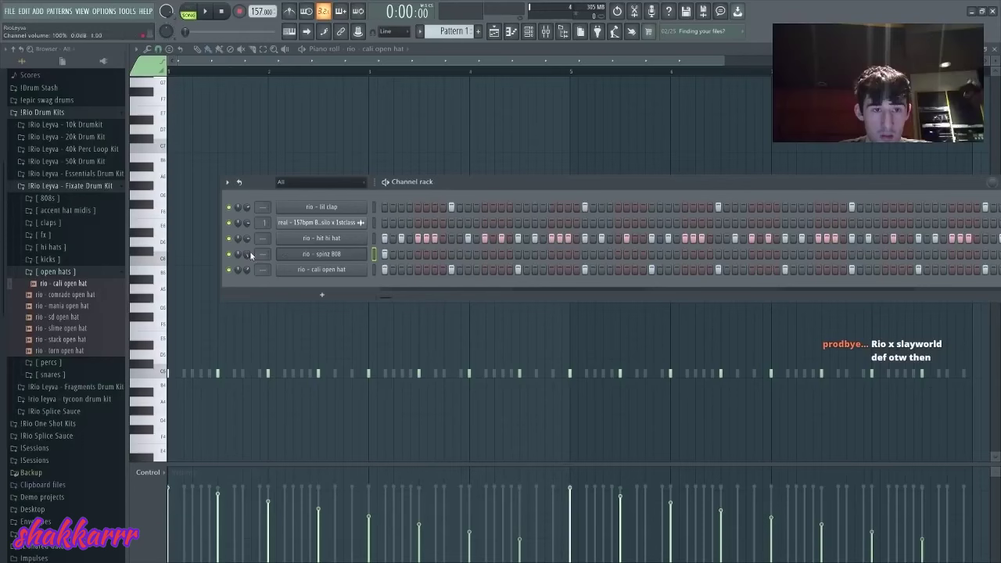
- Examine the spinz 808 channel's sample settings and audition its hit against the loop
left_click(335, 256)
left_click(181, 104)
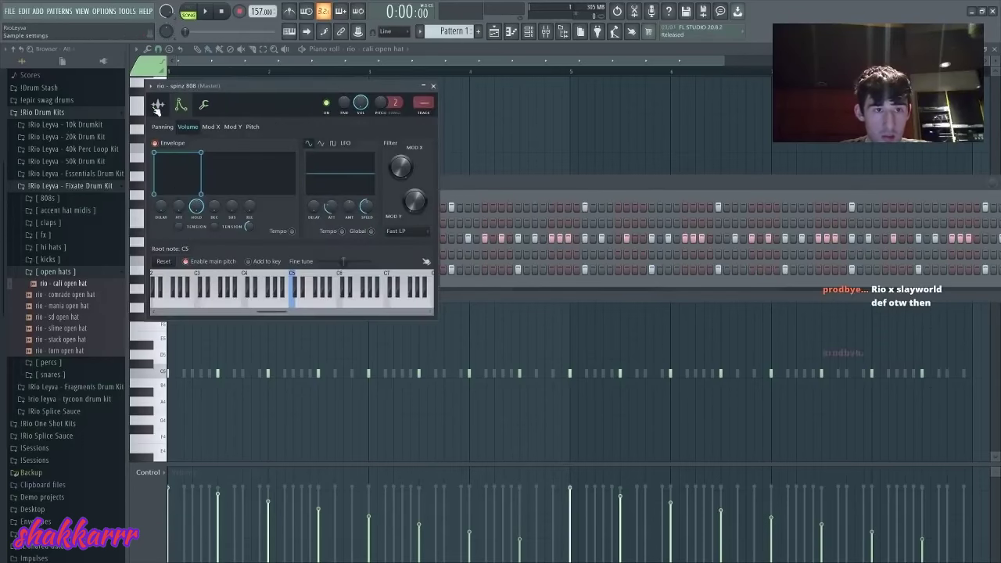
left_click(158, 105)
left_click(312, 169)
left_click_drag(309, 183, 309, 160)
left_click(446, 182)
key("space")
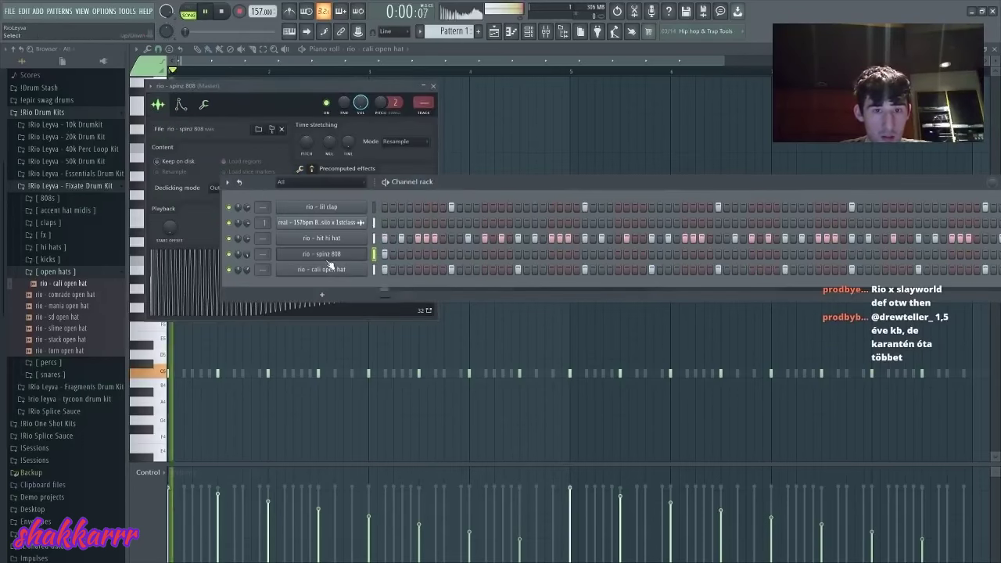
key("space")
- Open the spinz 808 channel in the piano roll and move its first note to F#5
right_click(334, 255)
left_click(382, 254)
key("space")
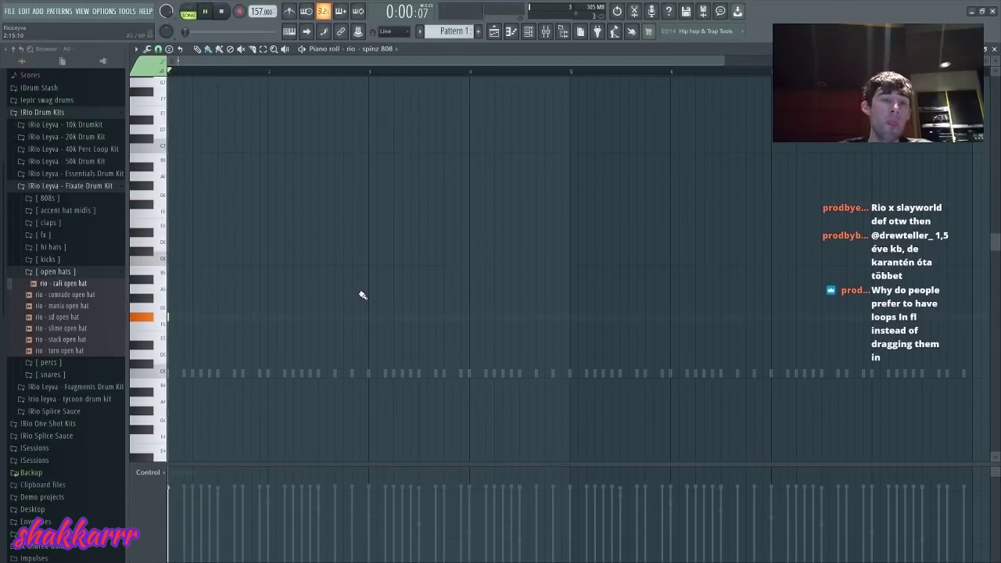
key("space")
key("space")
- Set the piano roll snap to 1/3 beat and switch to the Draw tool
left_click(159, 50)
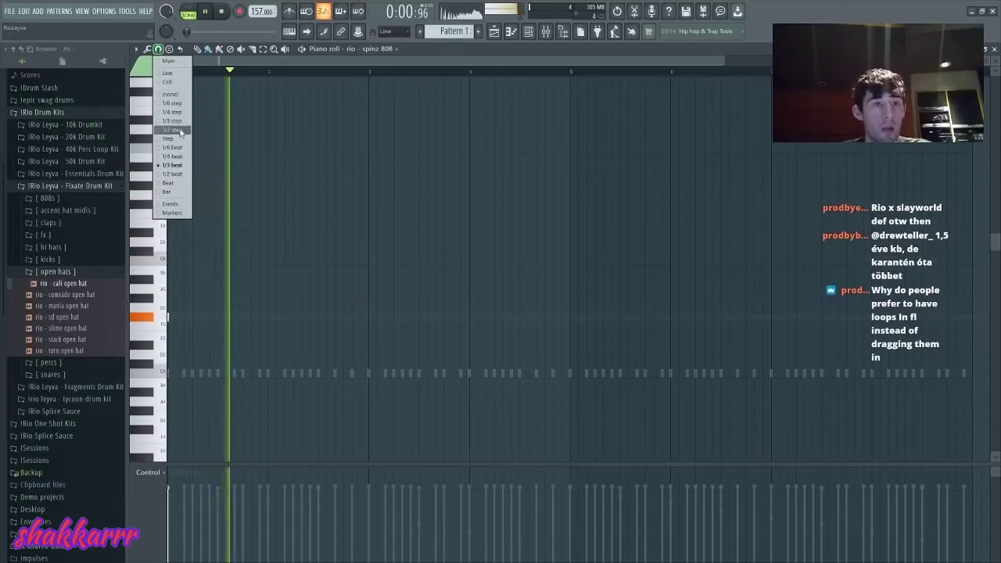
left_click(182, 132)
key("space")
key("space")
left_click(159, 50)
left_click(173, 147)
left_click(200, 50)
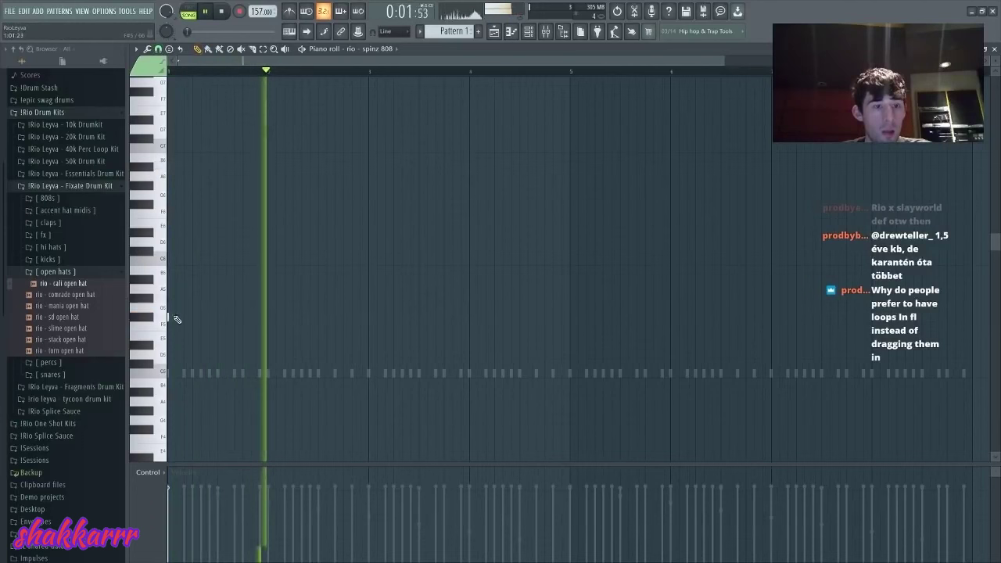
- Add four consecutive 808 notes on the 1/3-beat grid from the start of bar 2: D5, D5, A#4 and F#5
key("space")
key("space")
key("space")
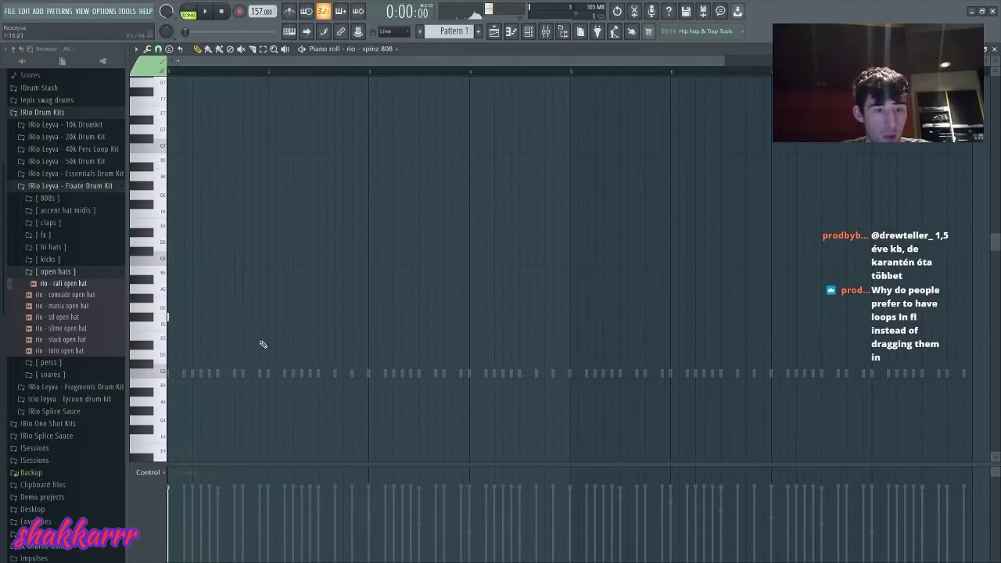
left_click(276, 356)
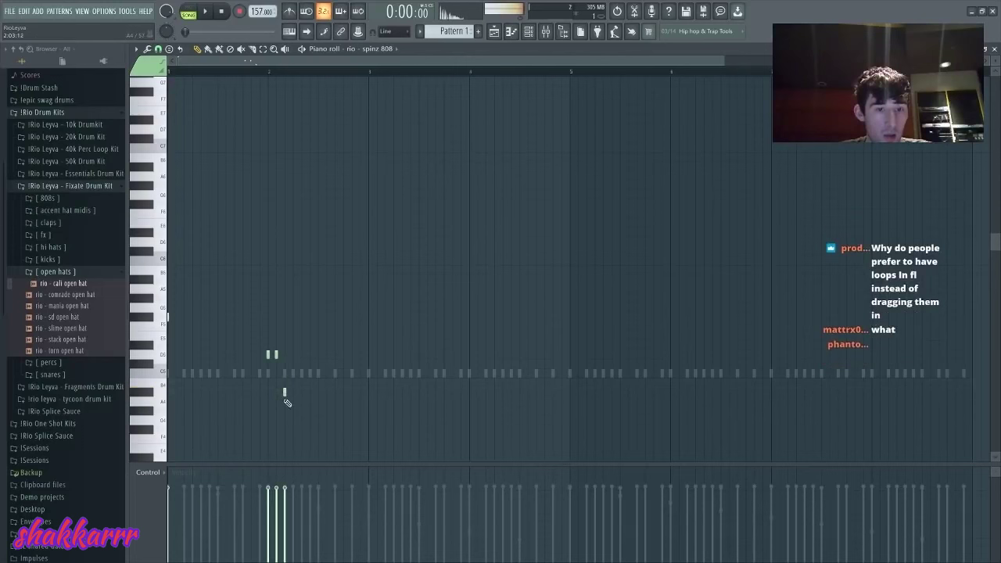
key("space")
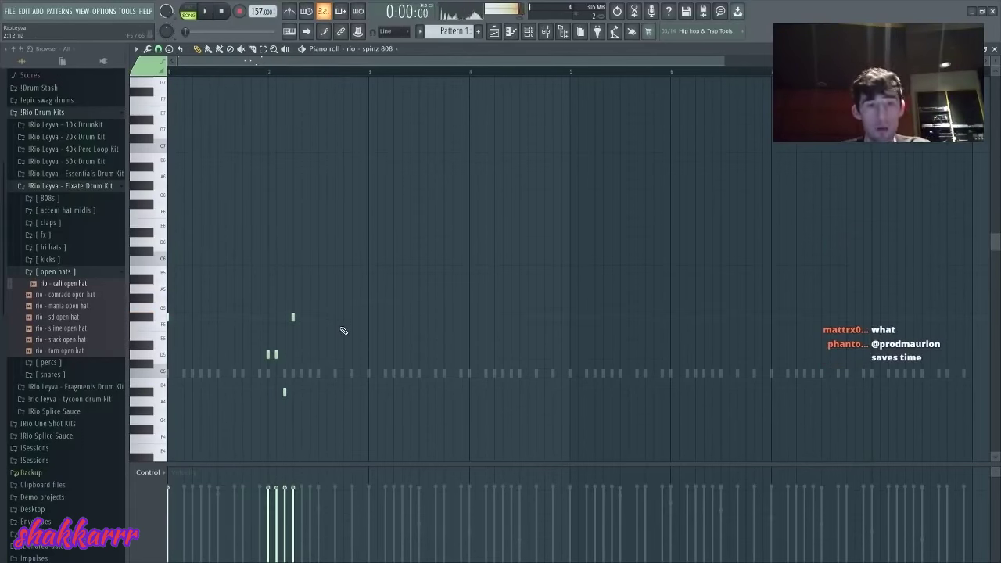
- Try two A5 notes in the last beat of bar 2 and a D5 at the start of bar 3
left_click(343, 289)
left_click(352, 289)
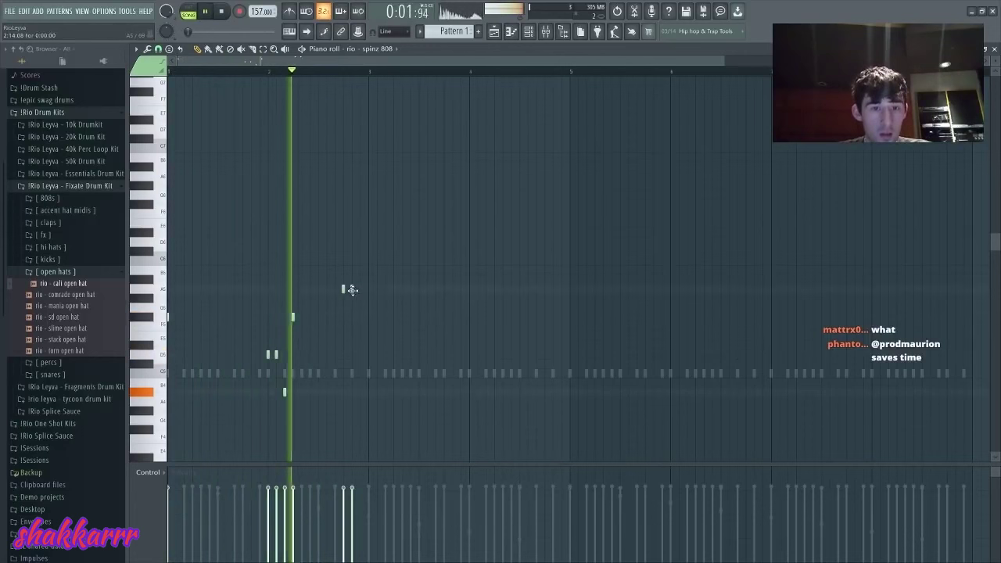
left_click(368, 354)
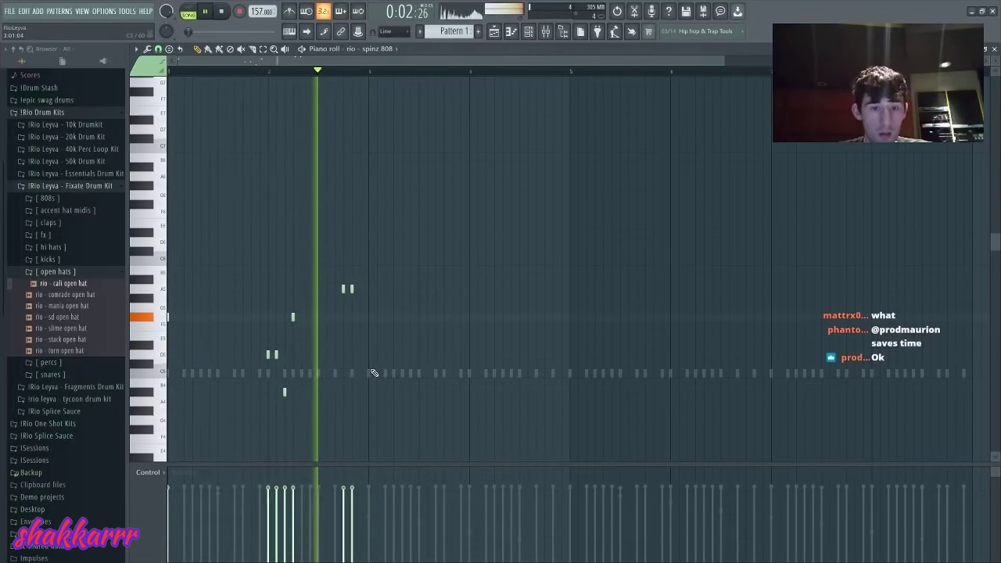
right_click(370, 354)
key("space")
key("space")
right_click(351, 290)
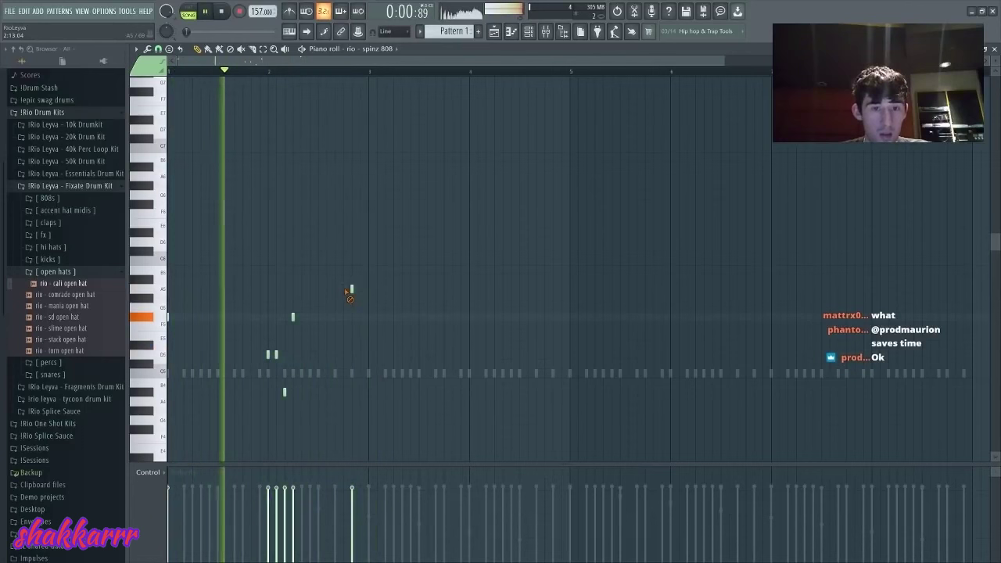
left_click(360, 290)
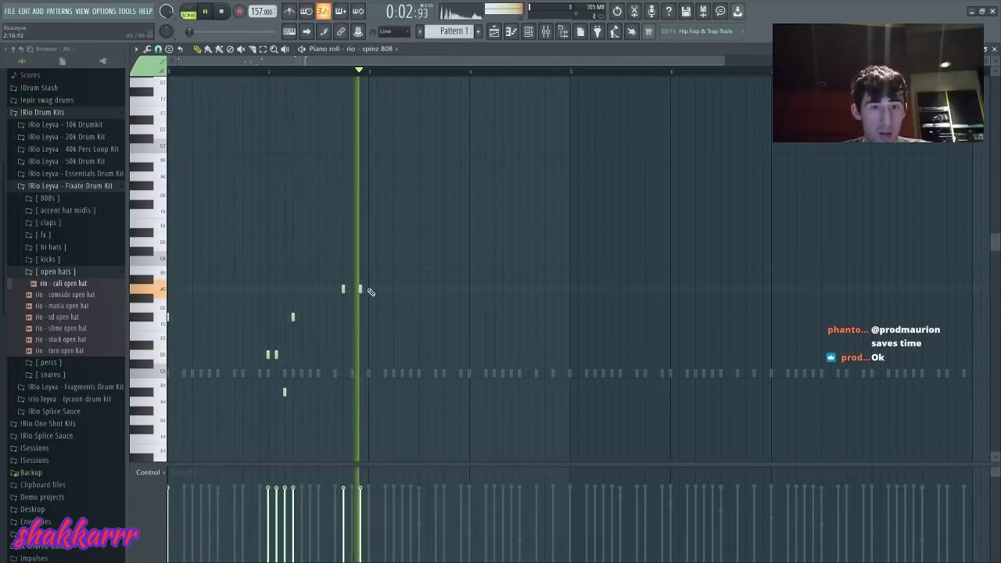
- Add 808 notes in bar 3: B5 on the downbeat and B4 on the last third of beat 2
key("space")
left_click(369, 271)
key("space")
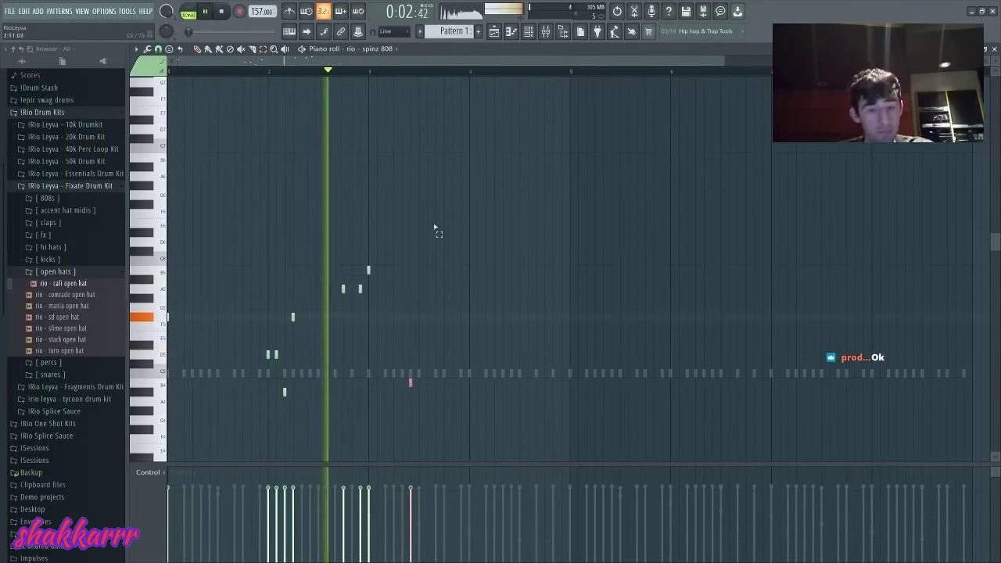
- Delete the two A5 notes from bar 2 and add B4, C#5, C#5 and D#5 notes in bar 4
right_click(360, 288)
right_click(343, 288)
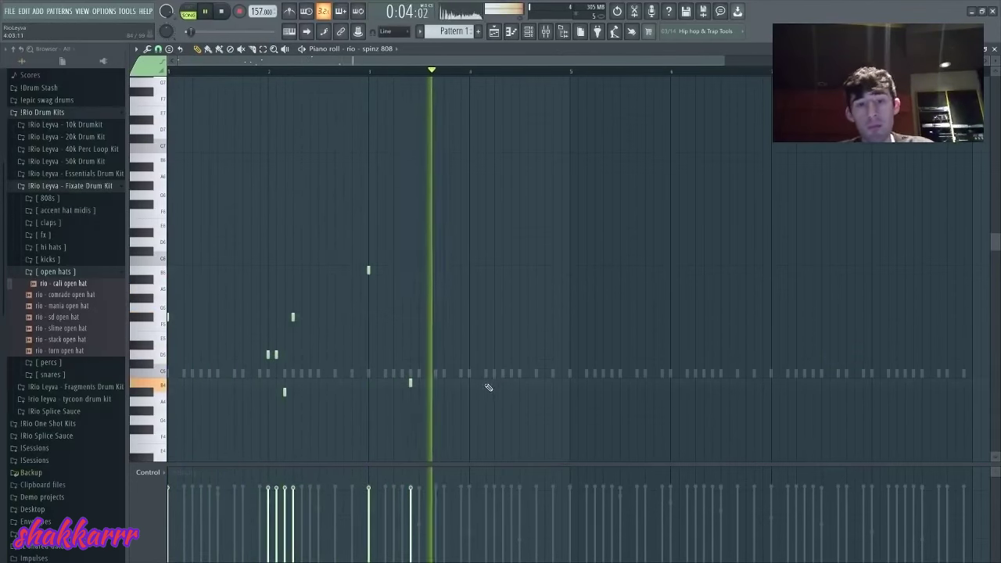
key("space")
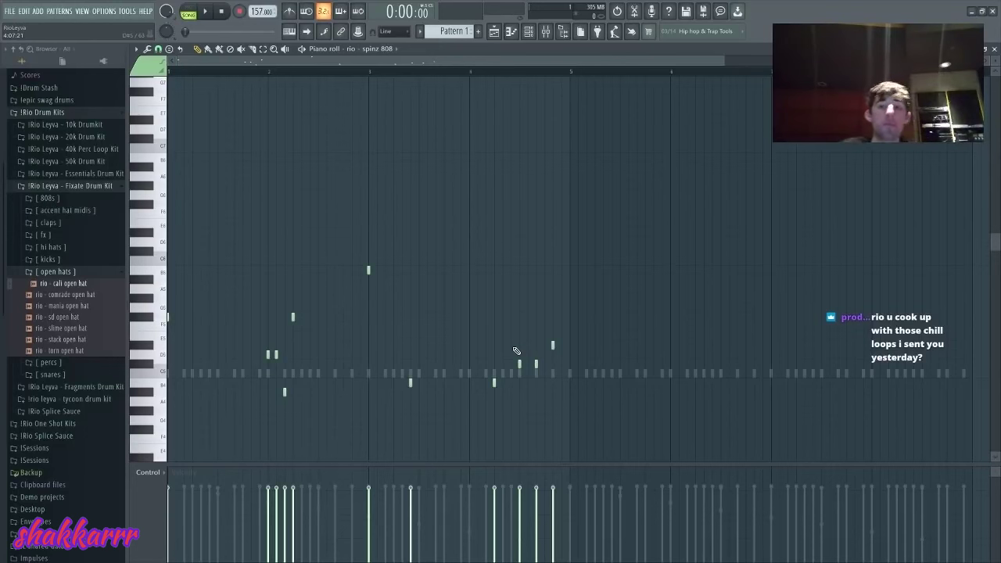
- Duplicate all the 808 notes of bars 1–4 into bars 5–8
key("space")
key("ctrl+a")
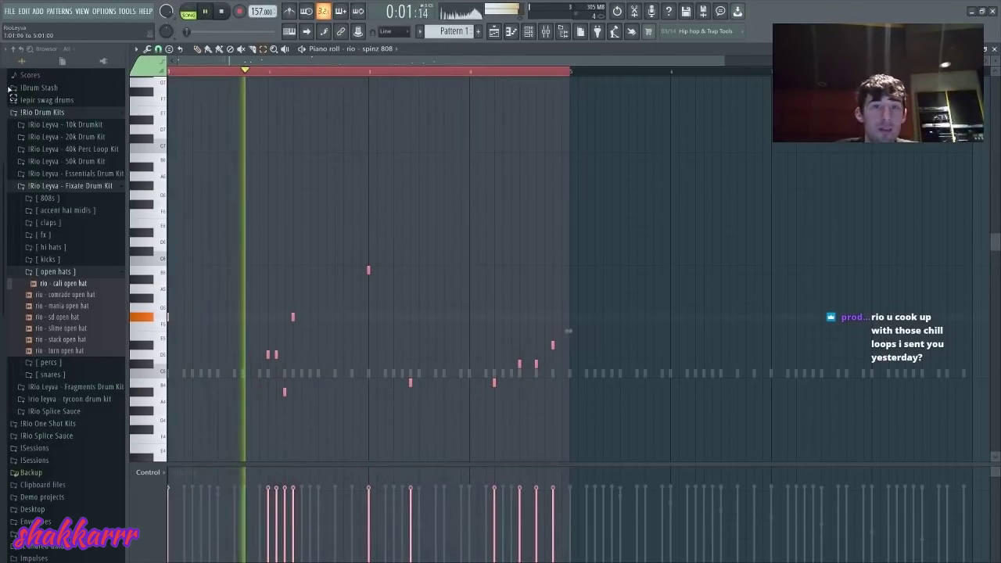
key("ctrl+b")
key("space")
- Add an F#5 808 note late in beat 2 of bar 5 and lengthen the final D#5 to the end of bar 8
left_click(589, 72)
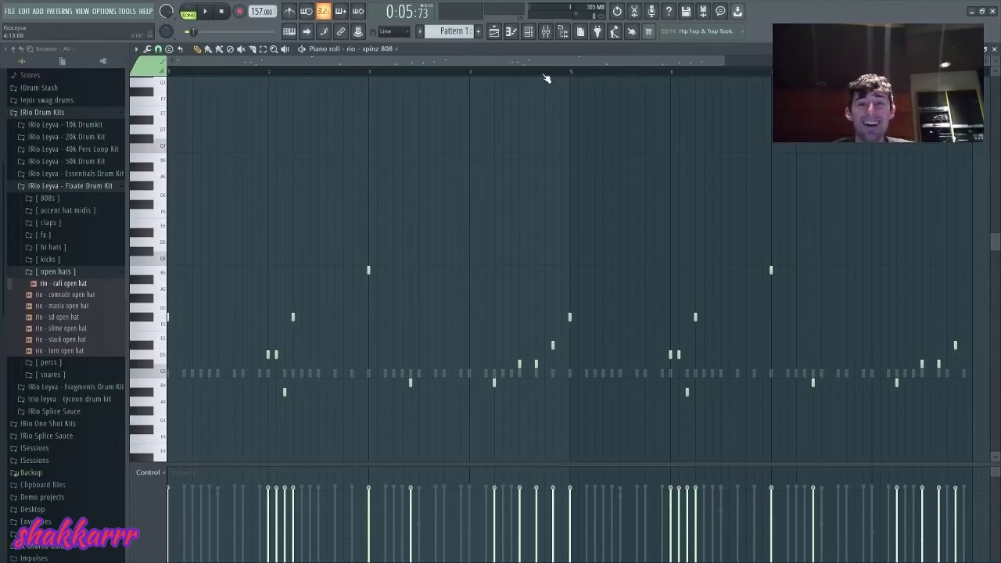
key("space")
left_click(612, 317)
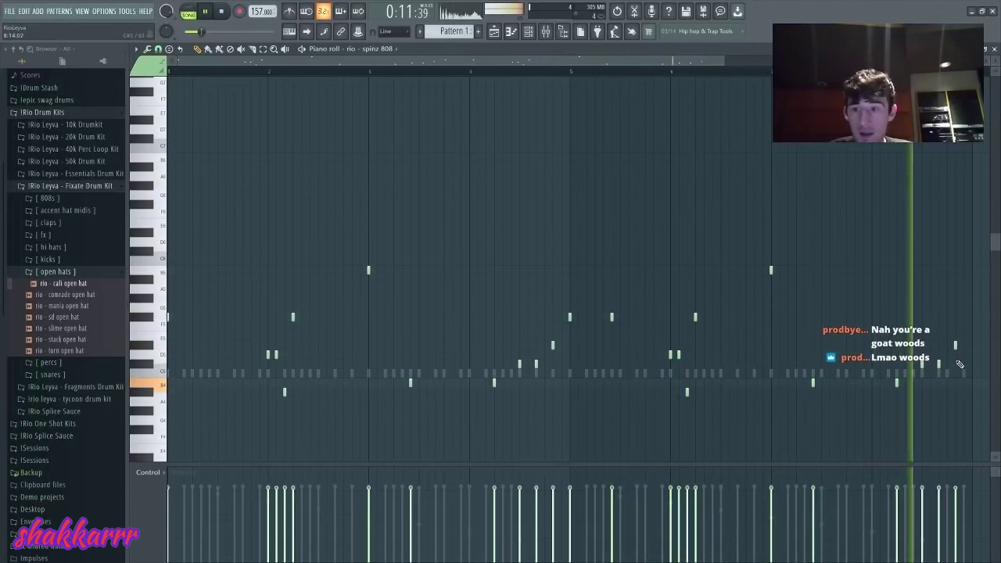
left_click_drag(956, 344, 980, 344)
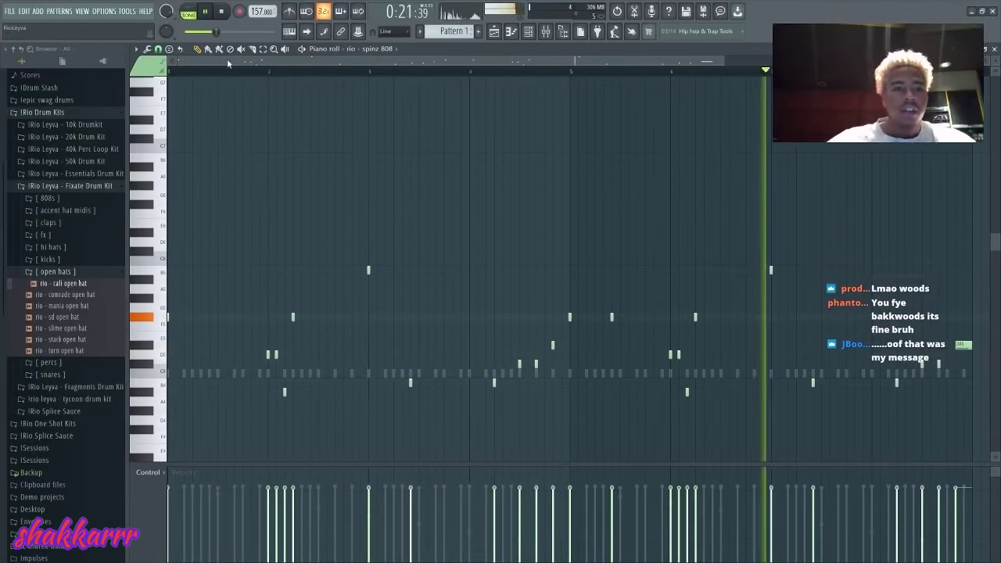
- Adjust the 808 sample's fade-out by ear to below 34%
left_click(529, 32)
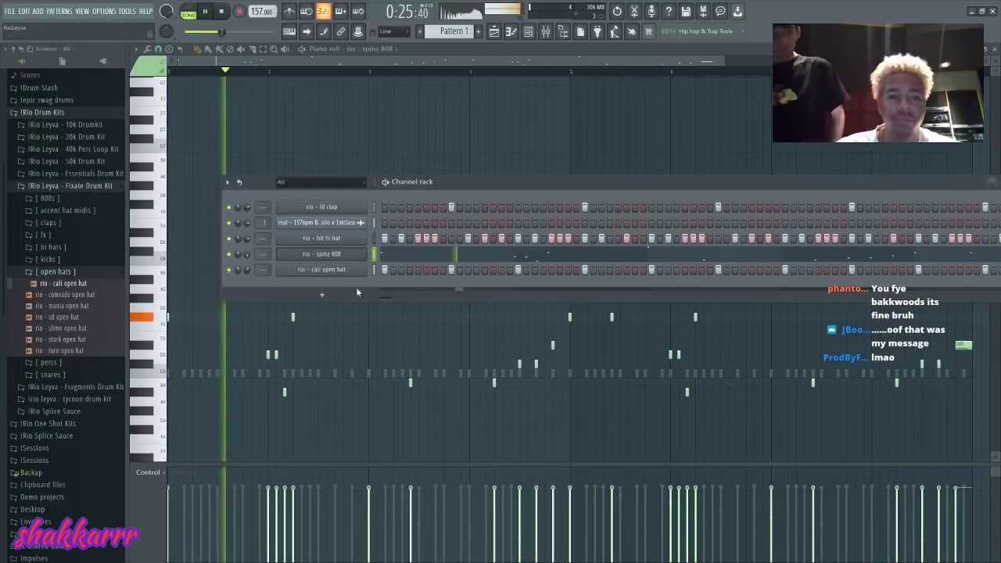
left_click(332, 254)
left_click_drag(377, 227, 377, 214)
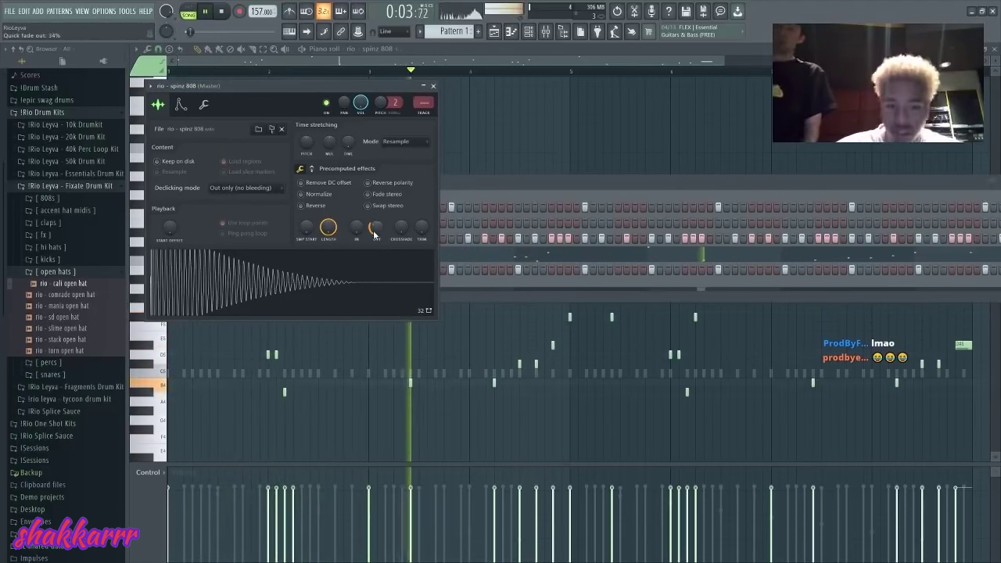
left_click_drag(374, 234, 374, 243)
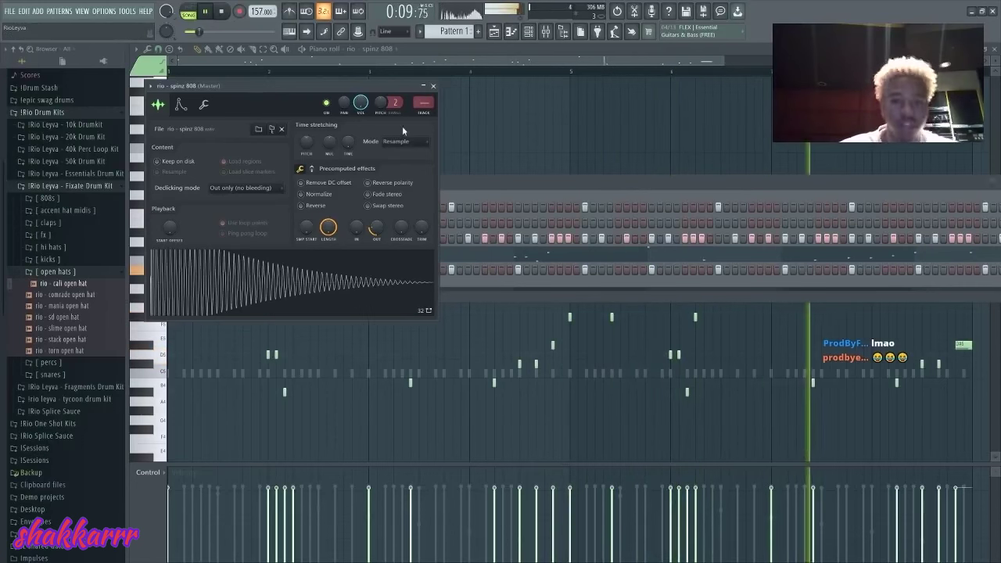
left_click(434, 87)
- Audition the Fixate Drum Kit's snares and add "rio - sonny snare" as a new channel below the open hat
key("F5")
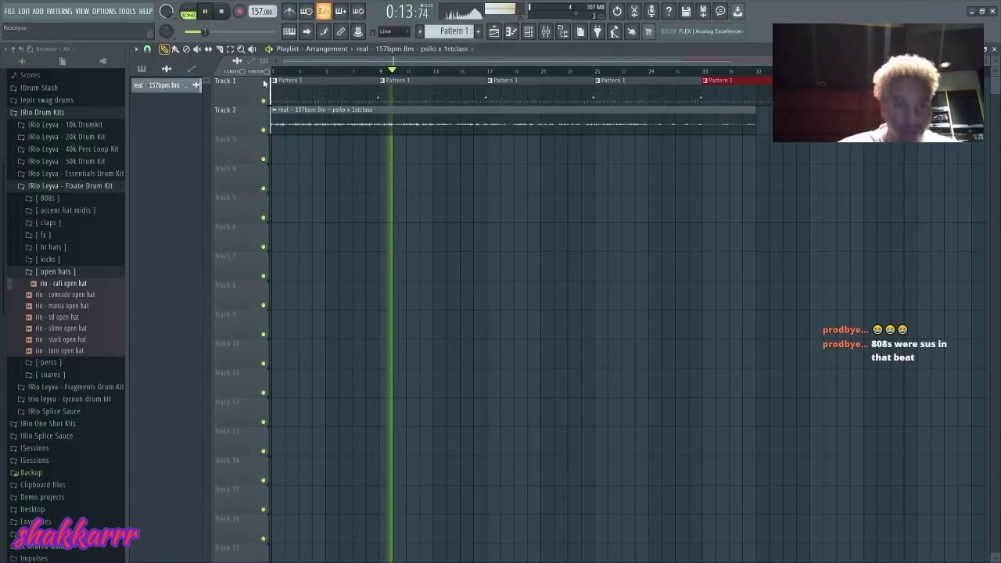
key("F6")
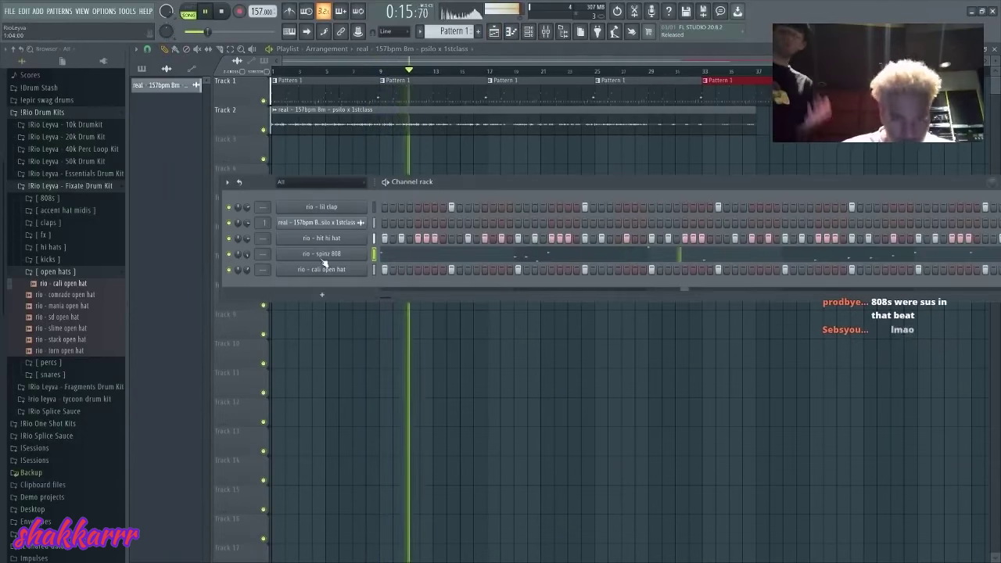
left_click(63, 271)
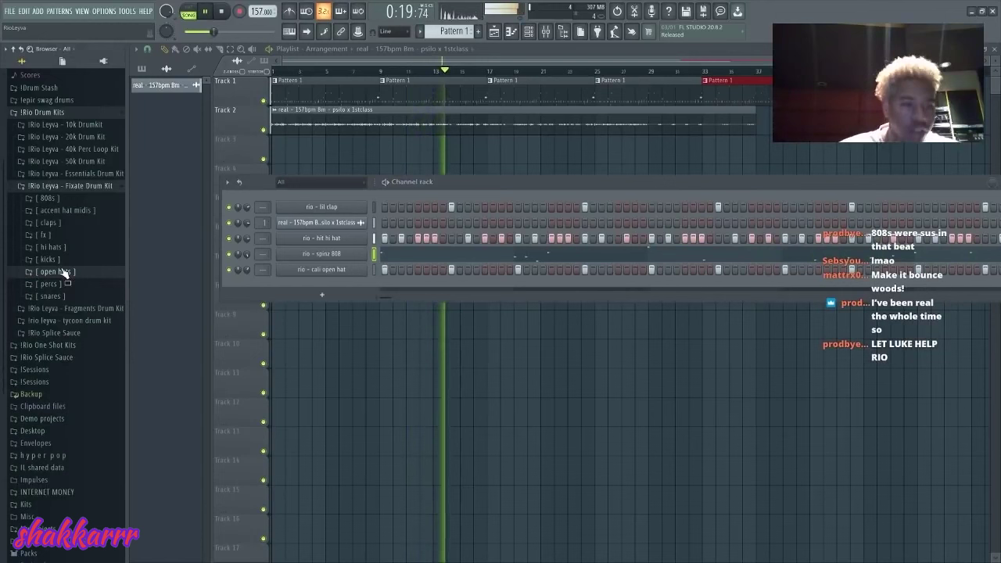
left_click(50, 296)
left_click(64, 319)
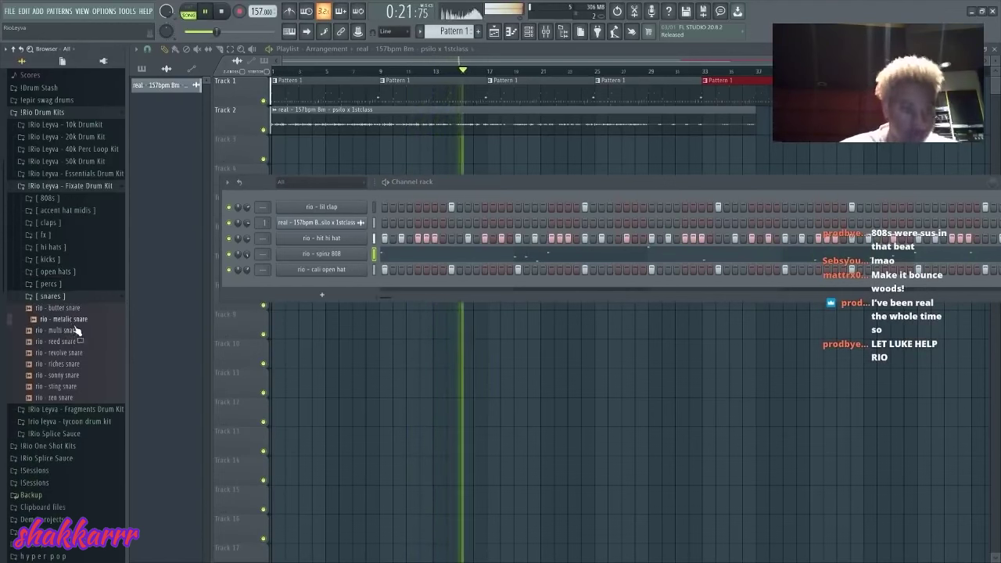
left_click(69, 352)
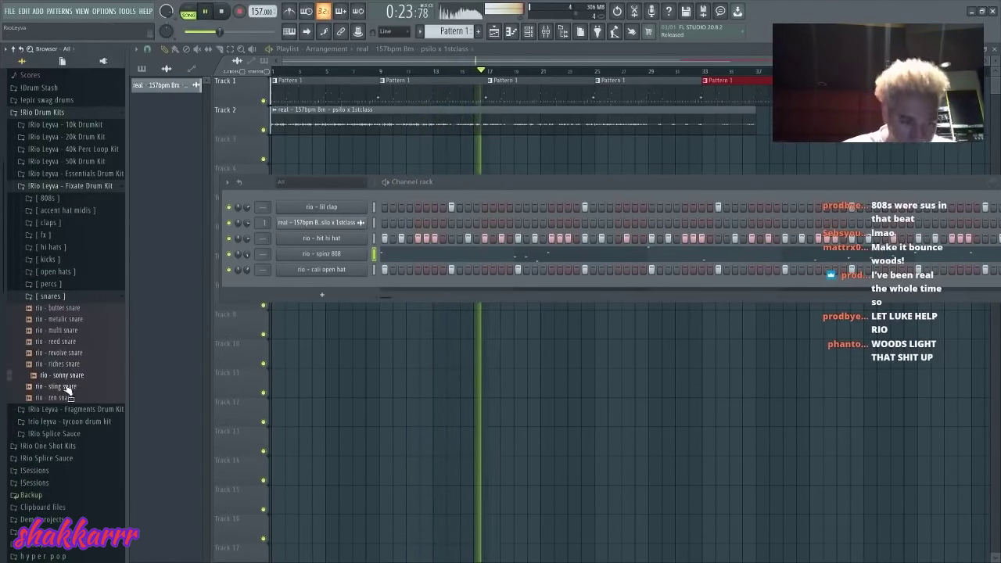
left_click_drag(319, 289, 328, 284)
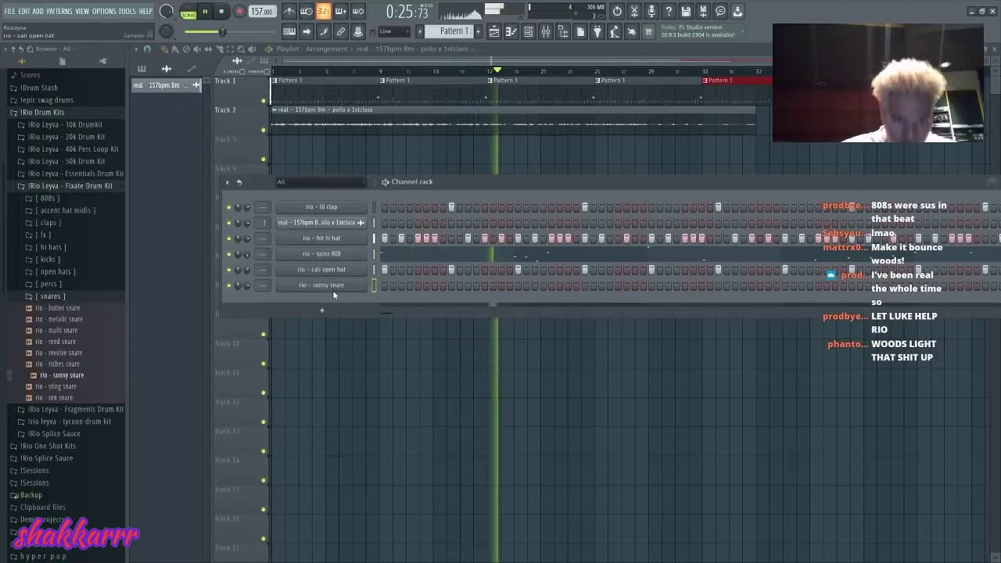
- Turn off snapping in the sonny snare's piano roll and fill the second half of bar 2 with six consecutive C5 notes
right_click(360, 283)
left_click(383, 284)
left_click(158, 48)
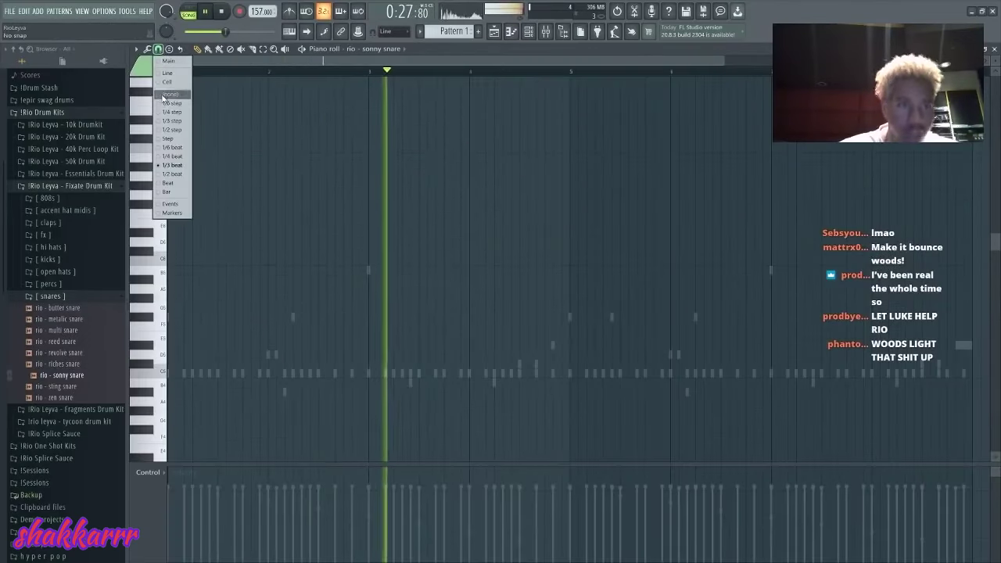
left_click(169, 95)
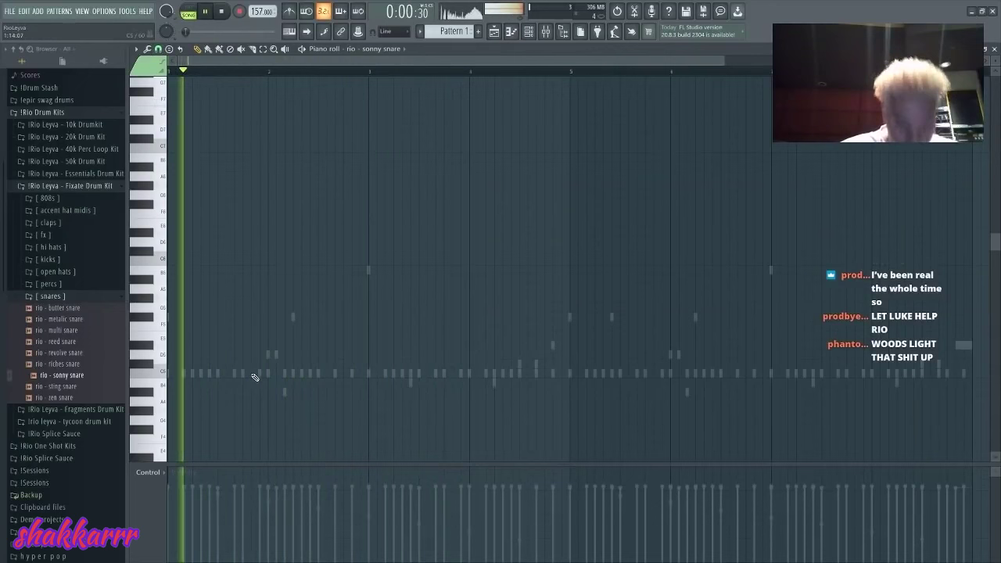
left_click(327, 374)
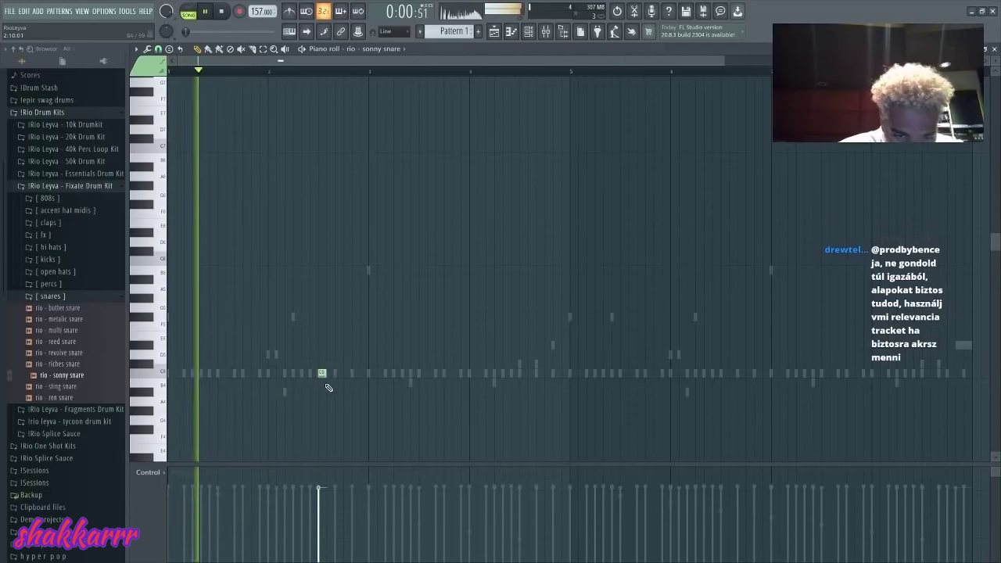
key("ctrl+a")
key("ctrl+b")
key("ctrl+b")
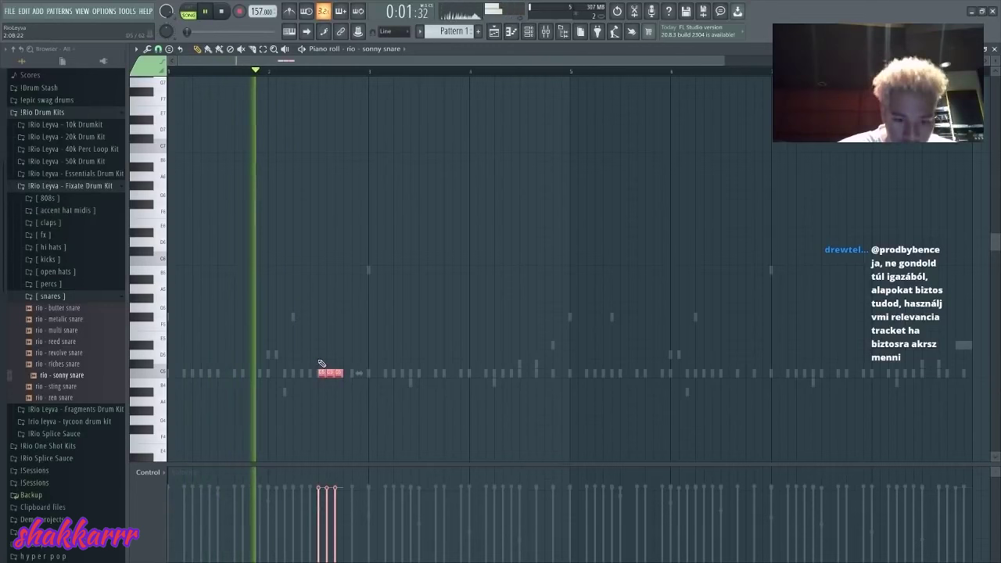
left_click(350, 374)
left_click(362, 374)
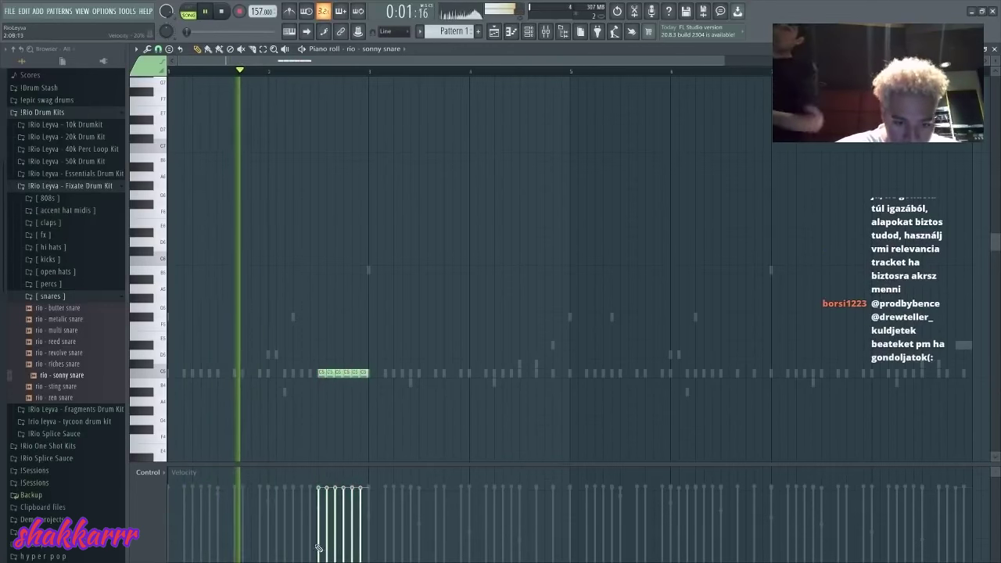
- Shape the velocities of the six snare notes into an even rising ramp, softest on the first and loudest on the last
mouse_move(320, 541)
left_mouse_down()
mouse_move(373, 511)
mouse_move(362, 489)
left_mouse_up()
key("space")
key("space")
left_click(328, 522)
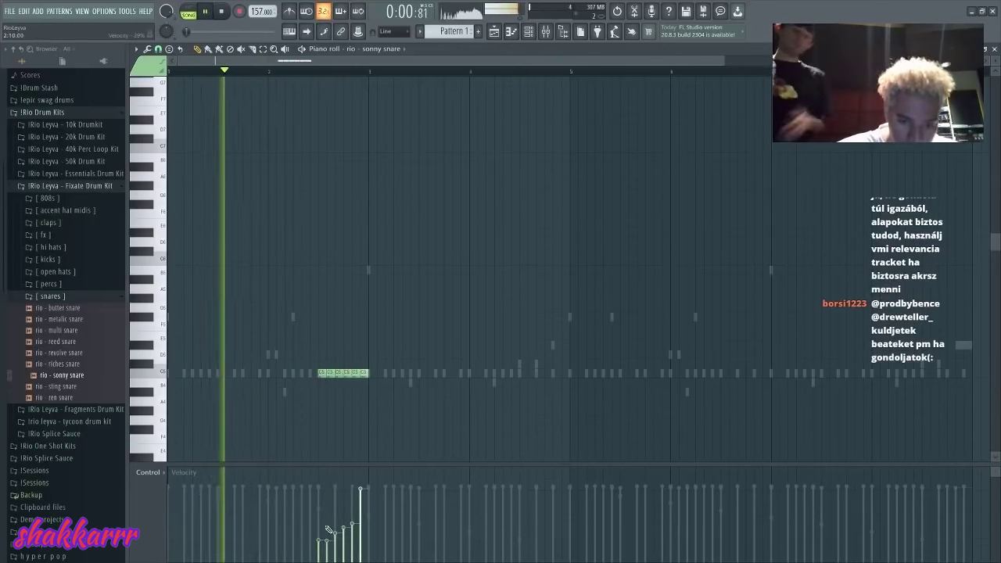
left_click(344, 512)
key("space")
key("space")
left_click(336, 520)
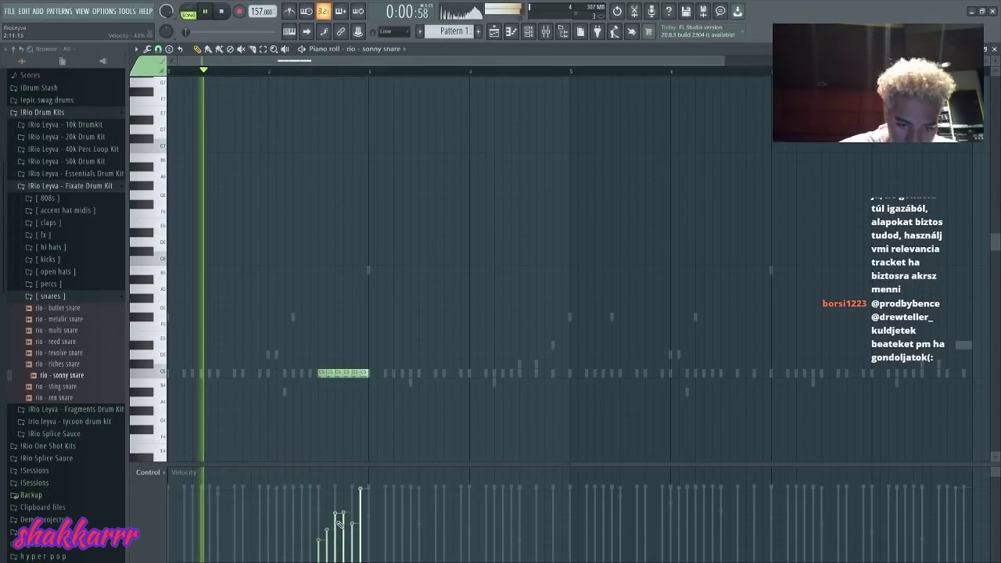
left_click(327, 530)
left_click(352, 502)
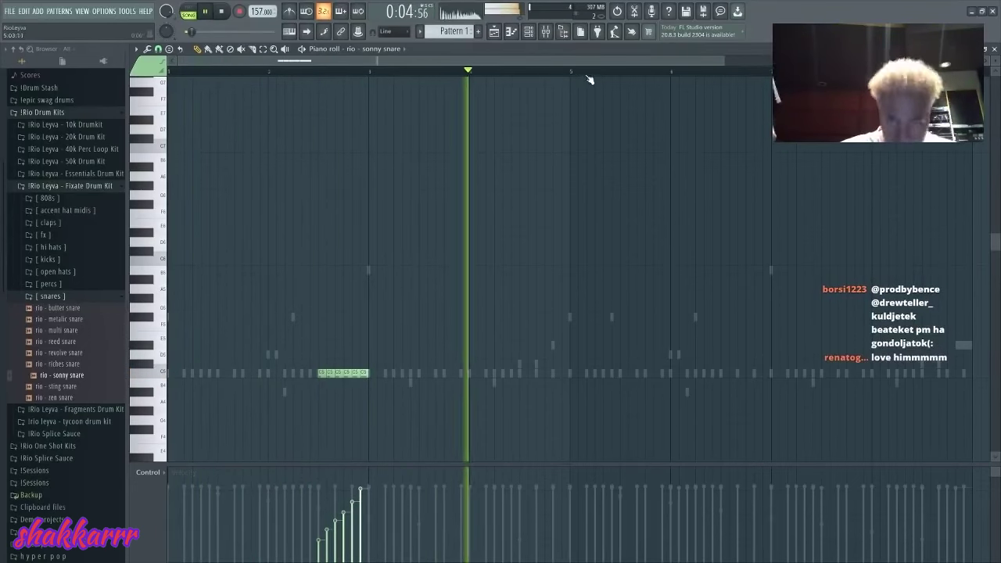
- Duplicate the snare roll of bars 1–4 into bars 5–8 and add two separate C5 snare hits early in bar 7
left_click_drag(566, 72, 2, 75)
key("ctrl+b")
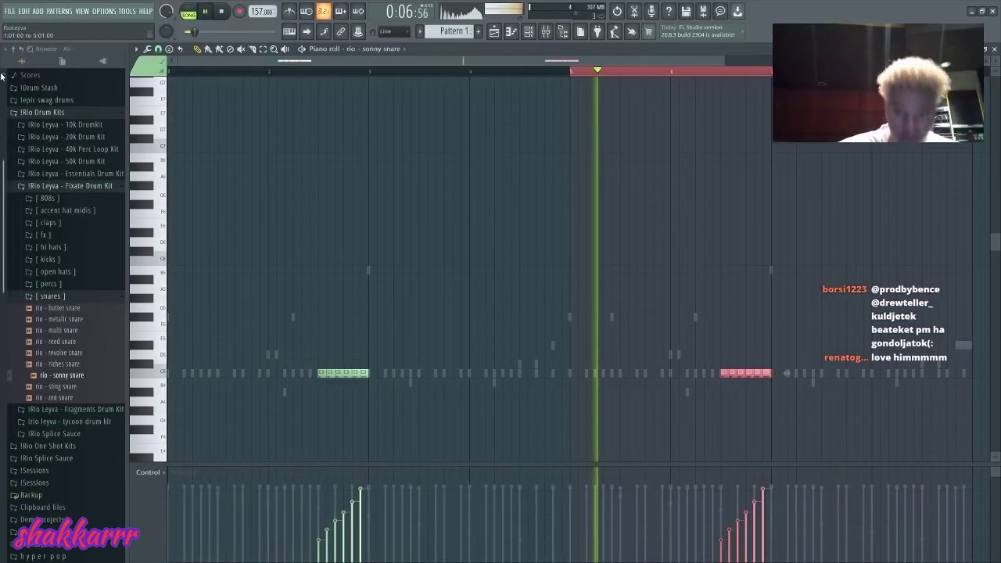
right_click(778, 392)
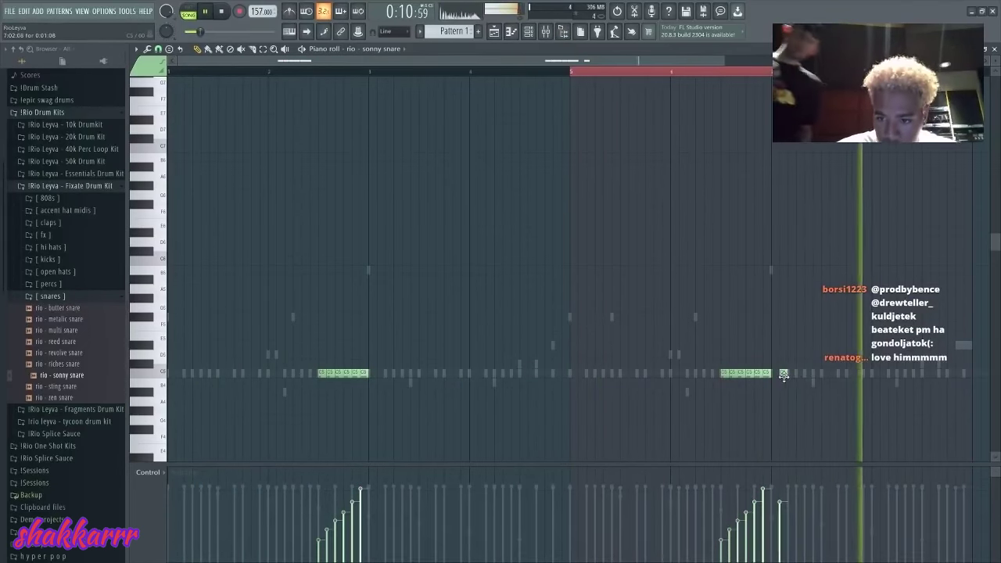
left_click_drag(784, 375, 793, 375)
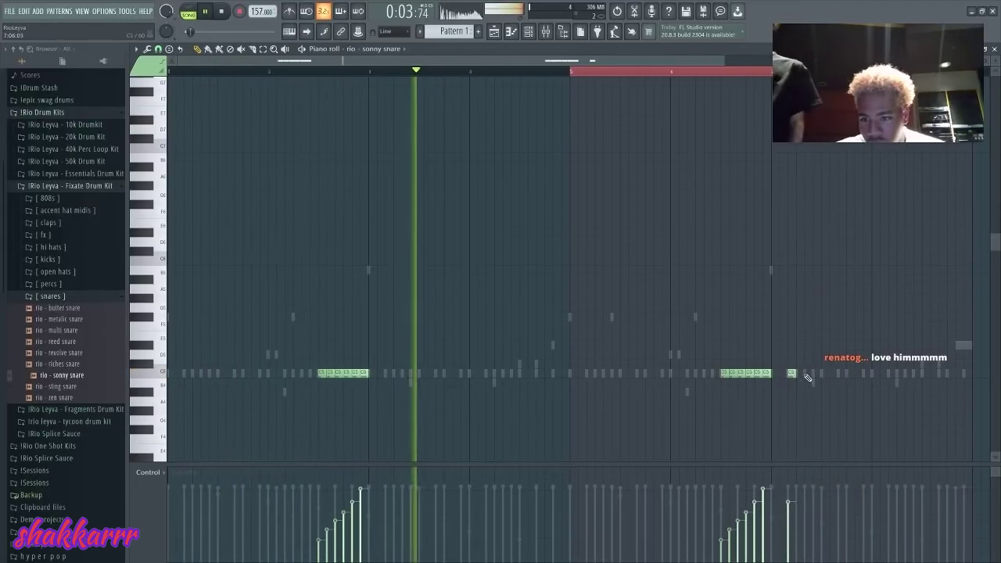
left_click(808, 374)
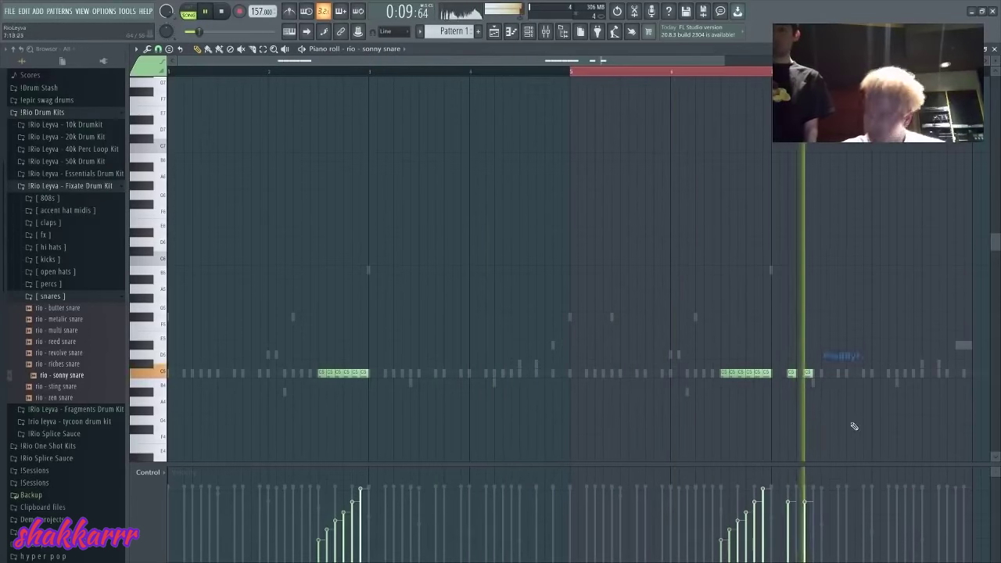
- Collapse the snares folder in the browser and mute the spinz 808 channel
left_click(524, 29)
left_click(49, 299)
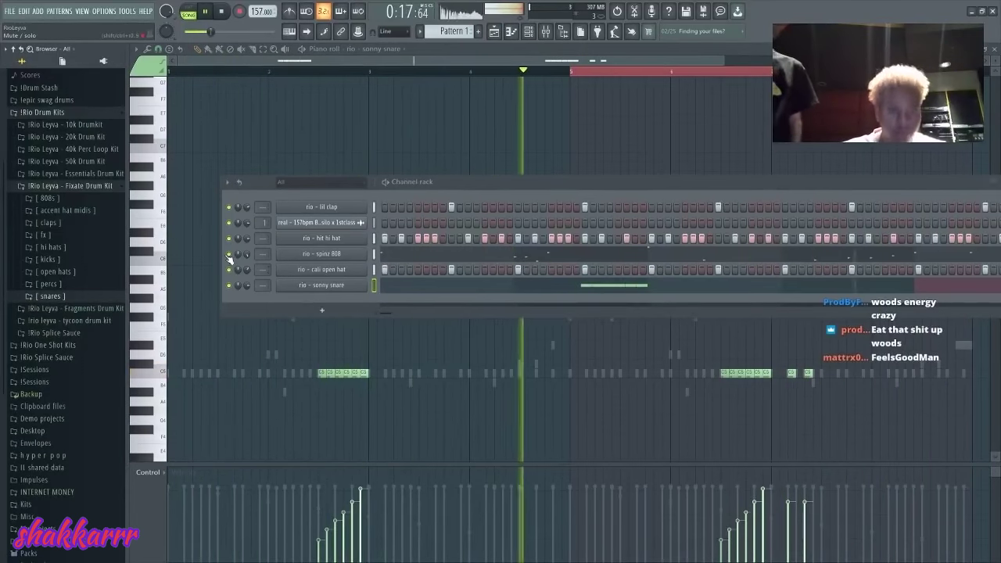
right_click(364, 252)
left_click(485, 267)
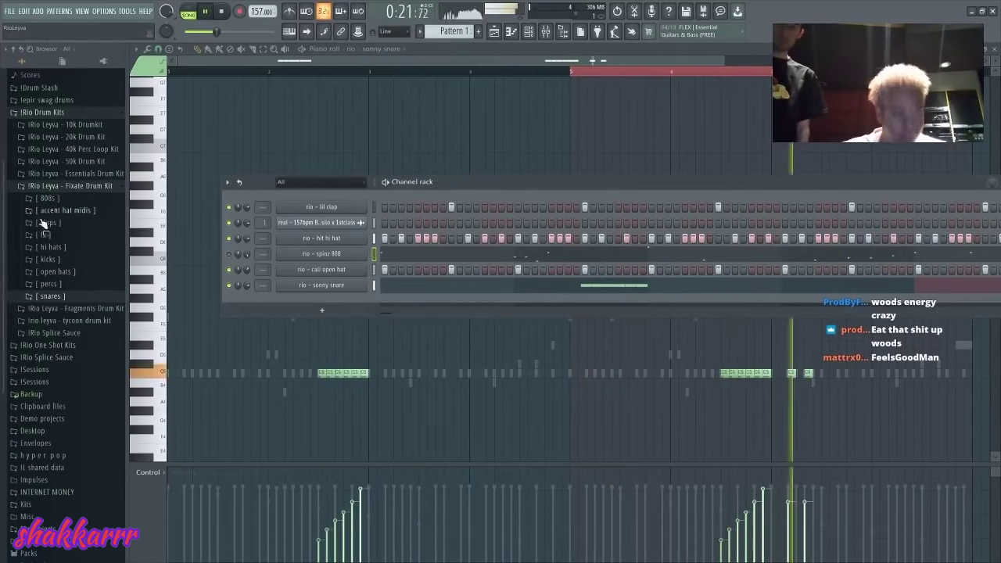
- Look through the Fixate Drum Kit's open hats and percs, auditioning several percs including "rio - quik perc"
left_click(54, 272)
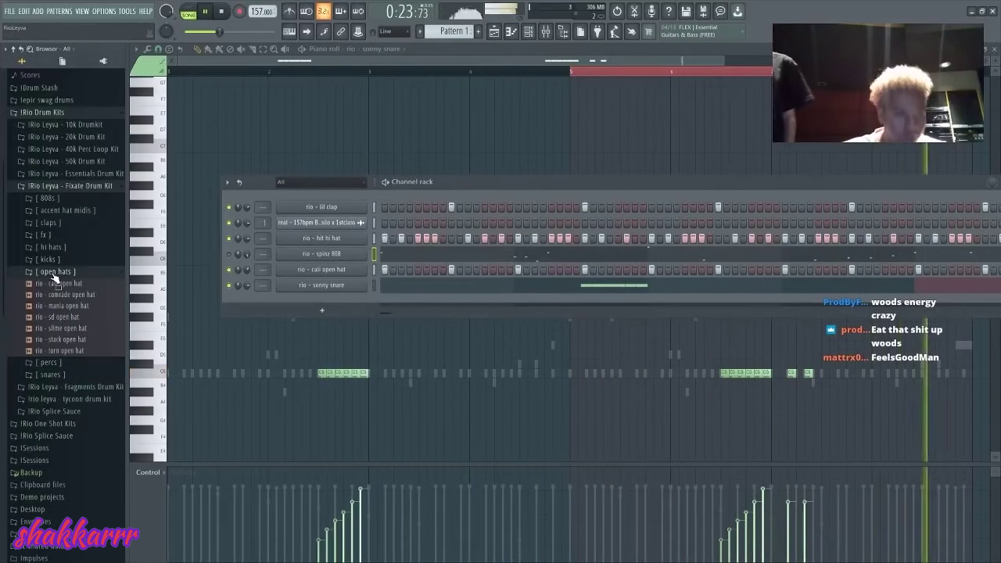
left_click(54, 272)
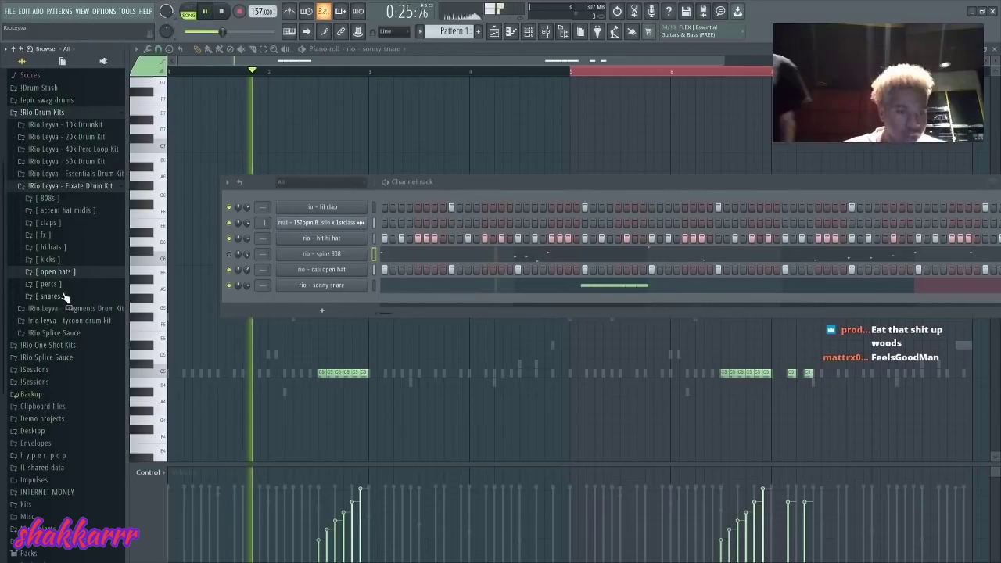
left_click(49, 284)
left_click(67, 319)
left_click(71, 329)
left_click(71, 341)
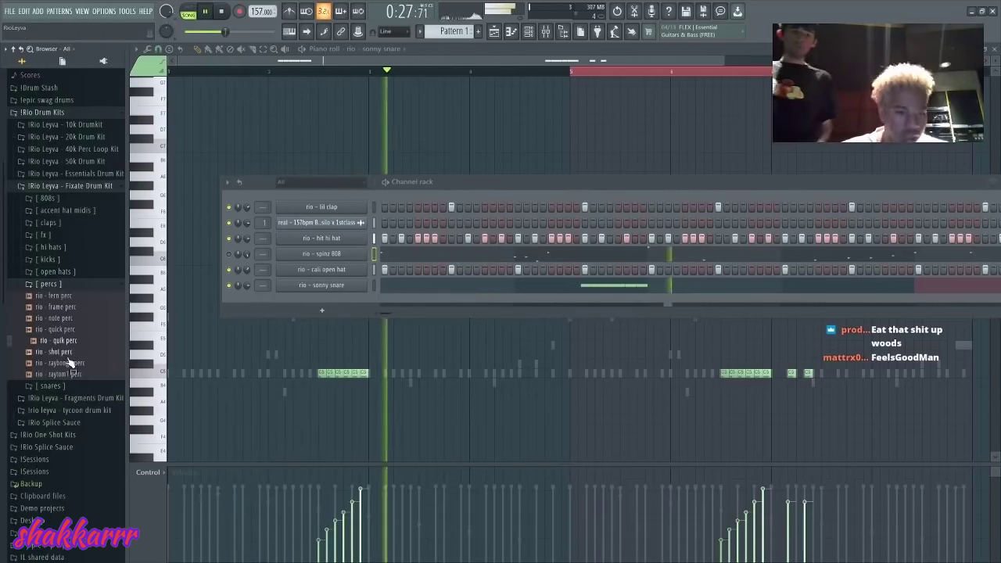
left_click(69, 351)
left_click(70, 343)
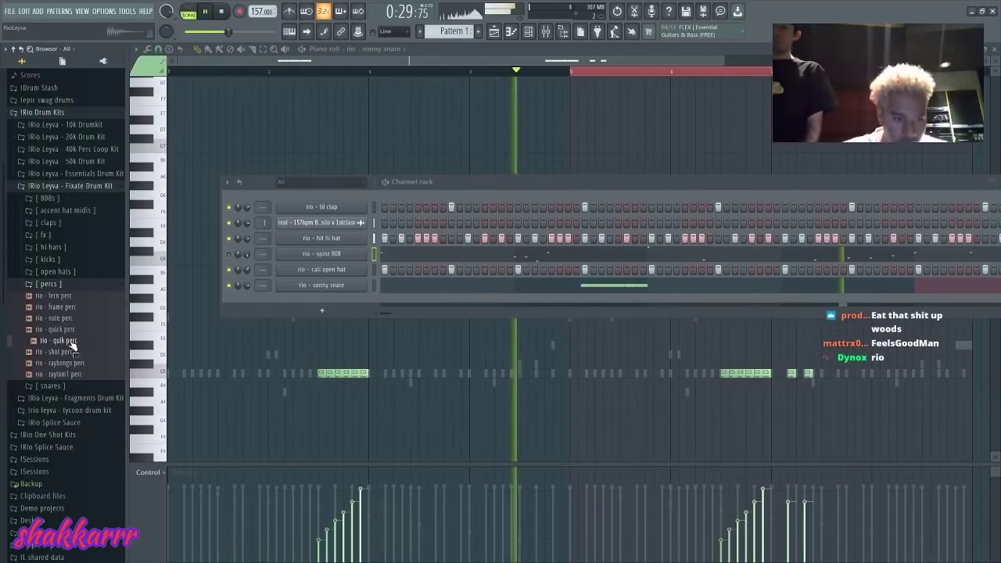
left_click_drag(69, 339, 68, 345)
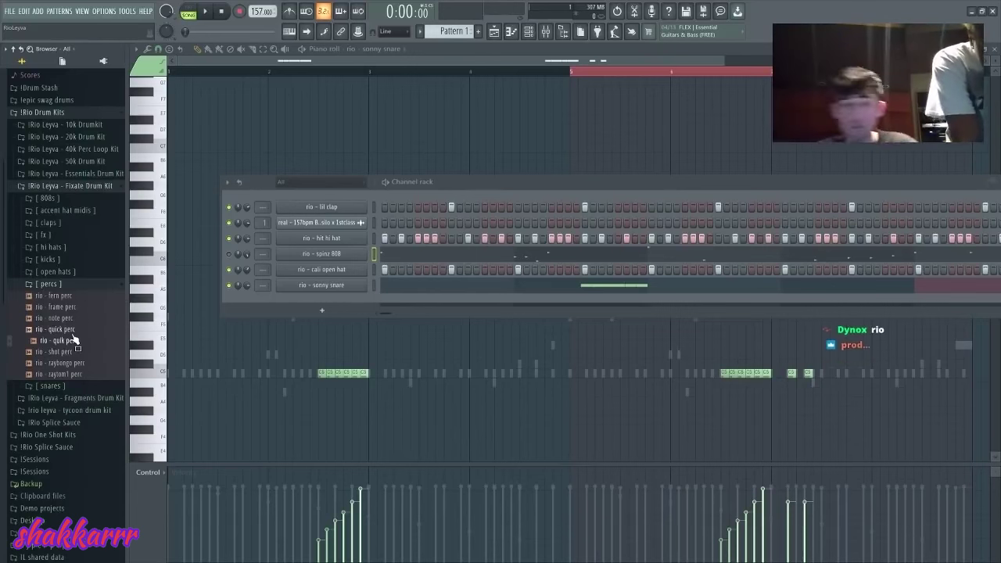
- Clone the hi-hat channel, load "rio - quik perc" on the clone with the hi-hat's pattern, and mute the original hi-hat
right_click(320, 243)
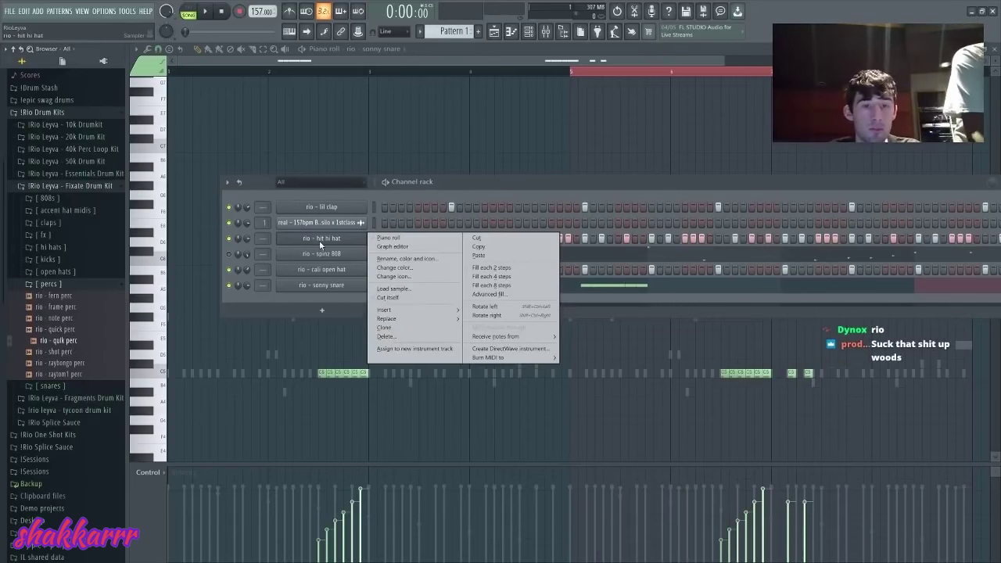
left_click(395, 328)
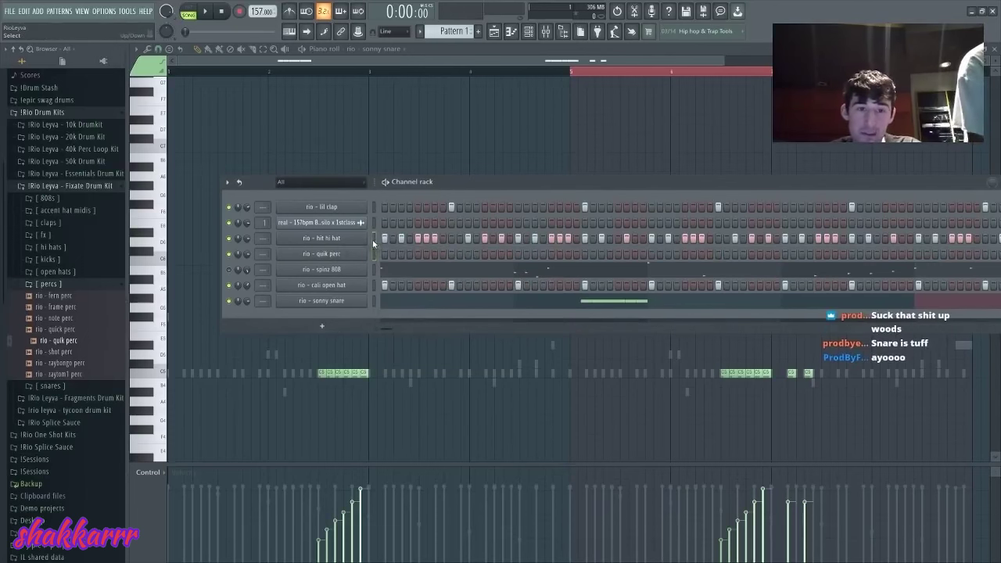
key("space")
right_click(362, 251)
left_click(392, 252)
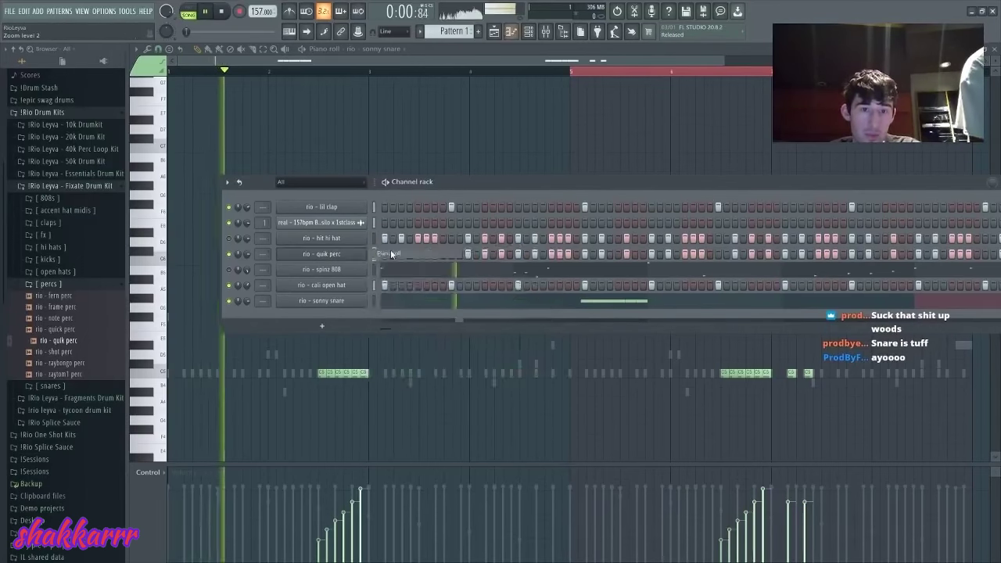
- Transpose all the quik perc notes upward by ear to A6, restarting playback between changes to compare
key("space")
key("shift+Up")
key("shift+Up")
key("shift+Up")
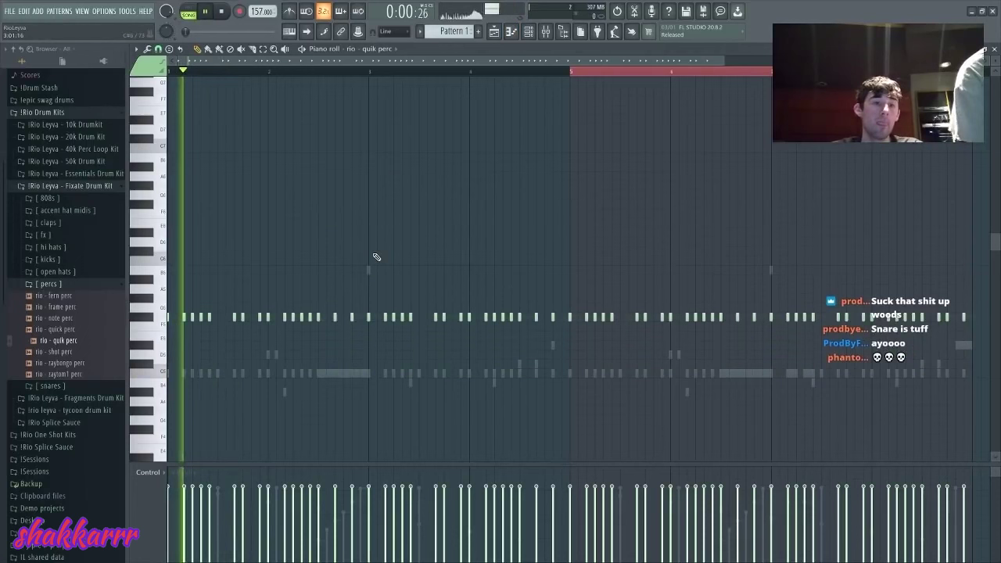
key("space")
key("shift+Up")
key("shift+Up")
key("space")
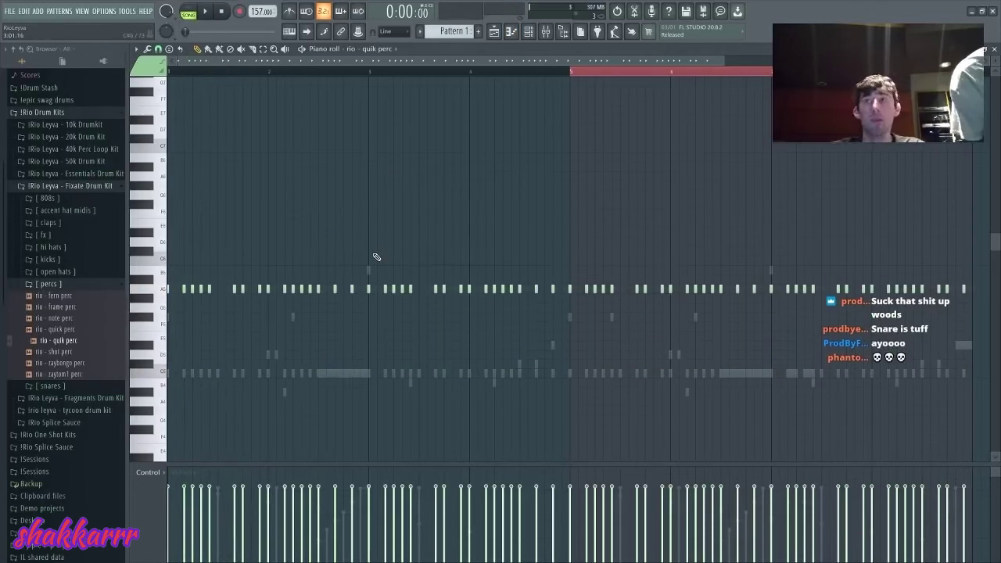
key("space")
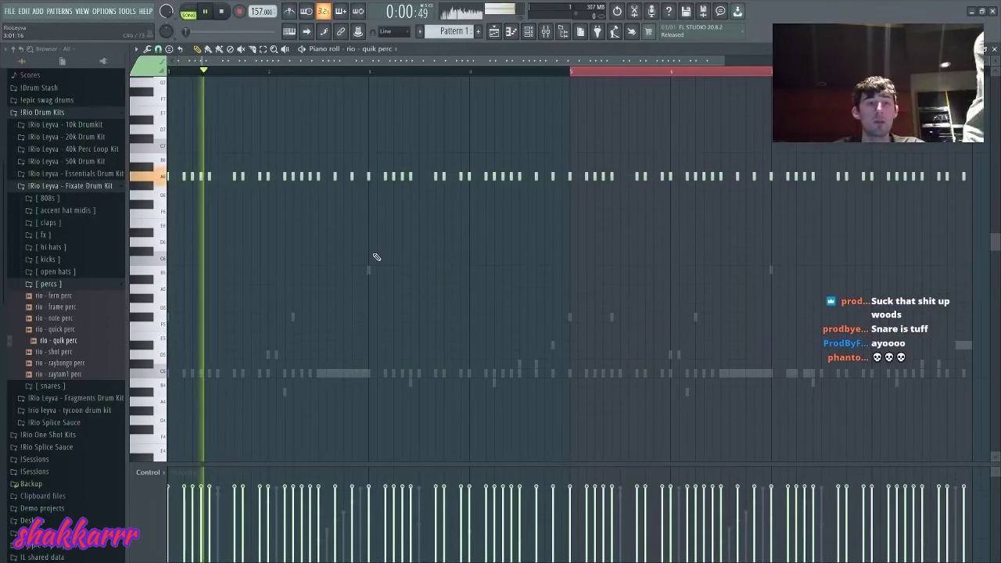
- Try a channel pitch of +34 cents on the quik perc and move all its notes down an octave to A5
left_click(529, 32)
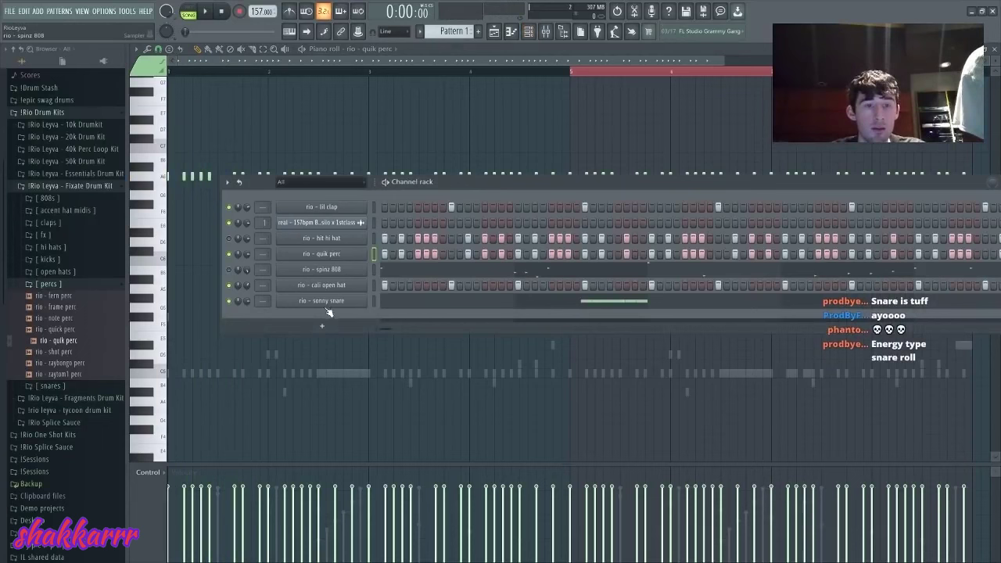
left_click(332, 255)
key("space")
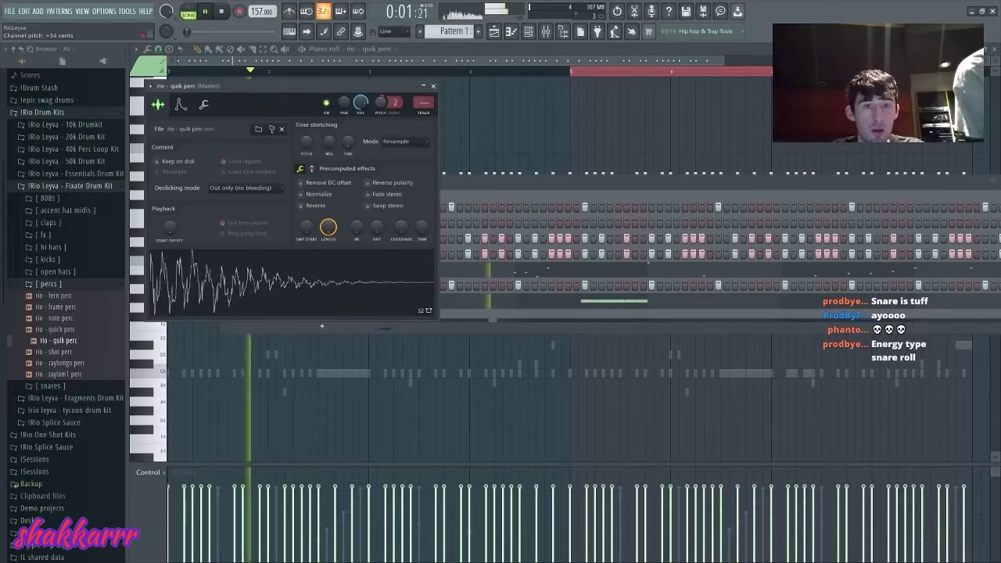
left_click(442, 62)
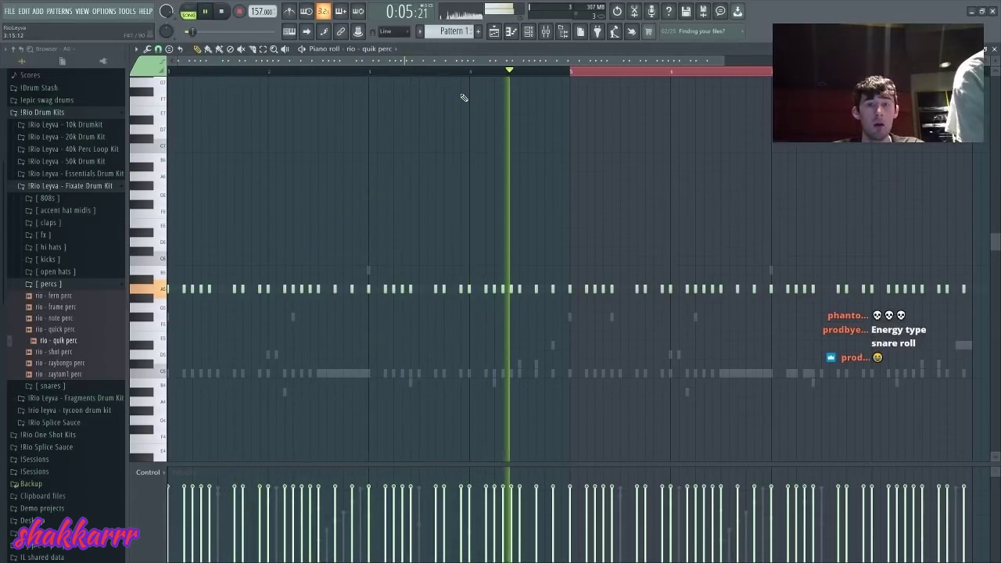
- Unmute the hi-hat and spinz 808 channels and lower the quik perc's channel volume to about 47%
key("F6")
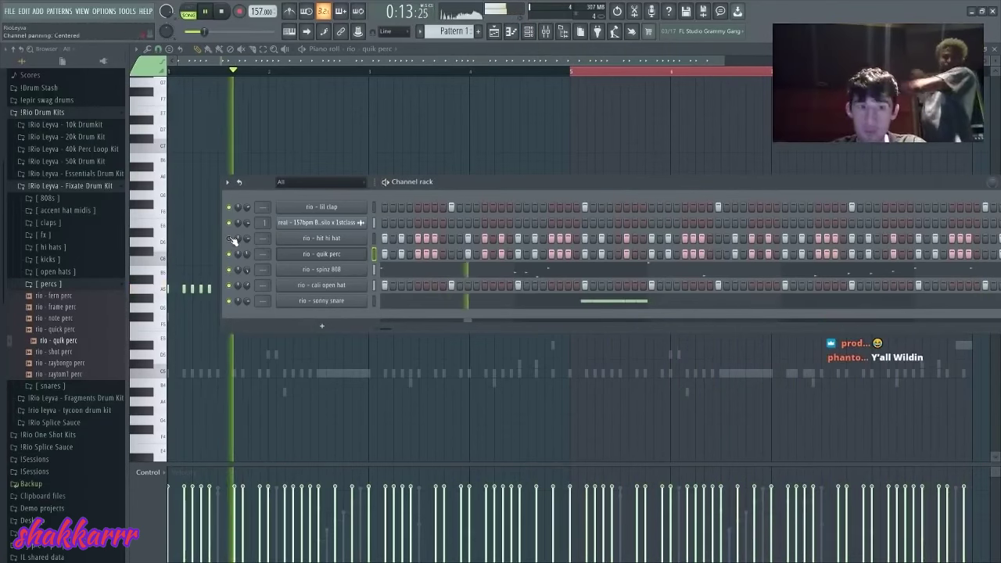
left_click_drag(247, 254, 247, 256)
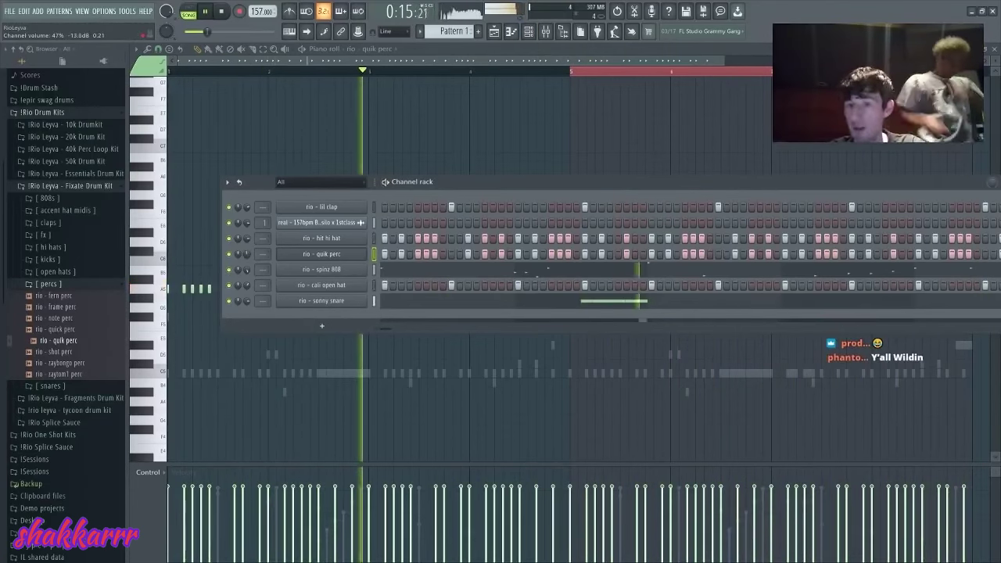
- Clone the spinz 808 channel and load "rio - echo 808" from the 10k Drumkit's 808s onto the clone
right_click(308, 269)
left_click(411, 360)
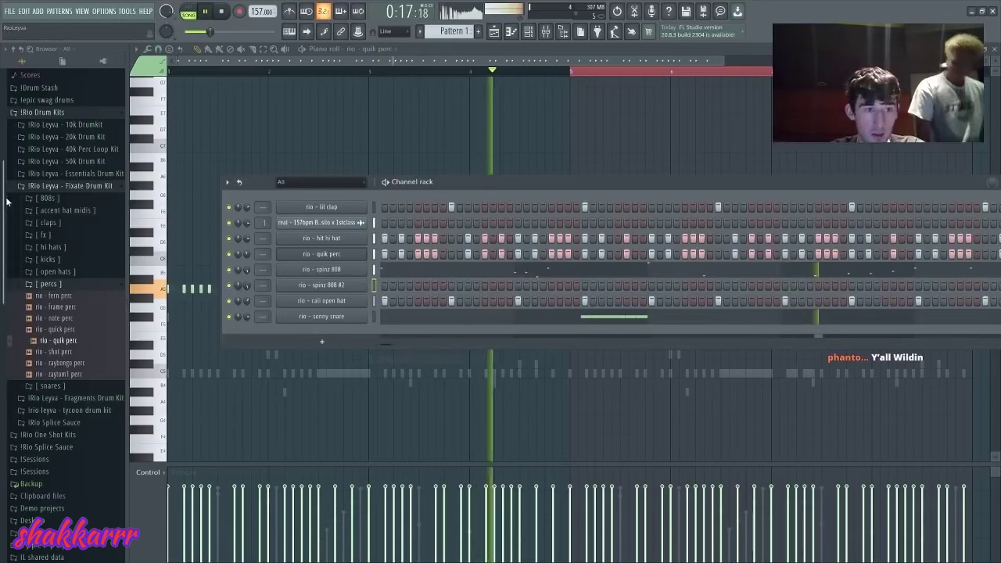
scroll(71, 212, "up", 4)
left_click(69, 205)
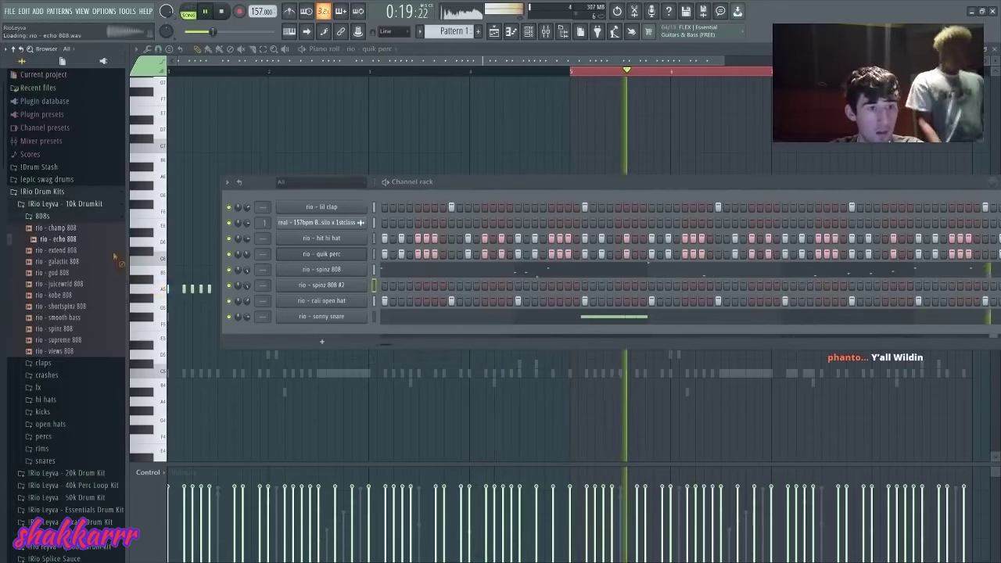
left_click_drag(59, 239, 374, 278)
- Copy the spinz 808's notes into the echo 808 channel
left_click(374, 273)
key("ctrl+c")
left_click(375, 285)
key("ctrl+v")
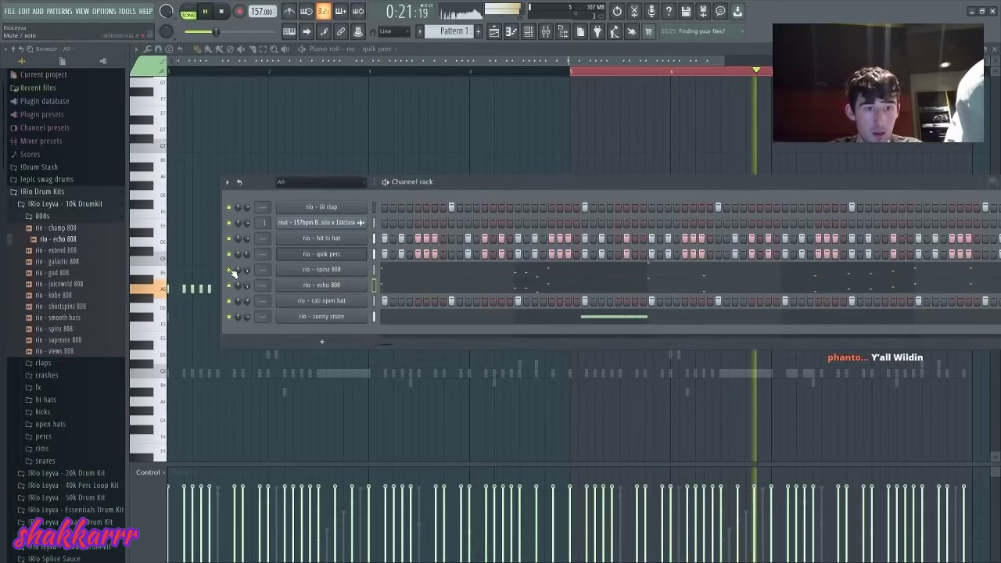
- Delete the first D5 note at the start of bar 2 in the echo 808's piano roll while auditioning from the beginning
left_click(387, 287)
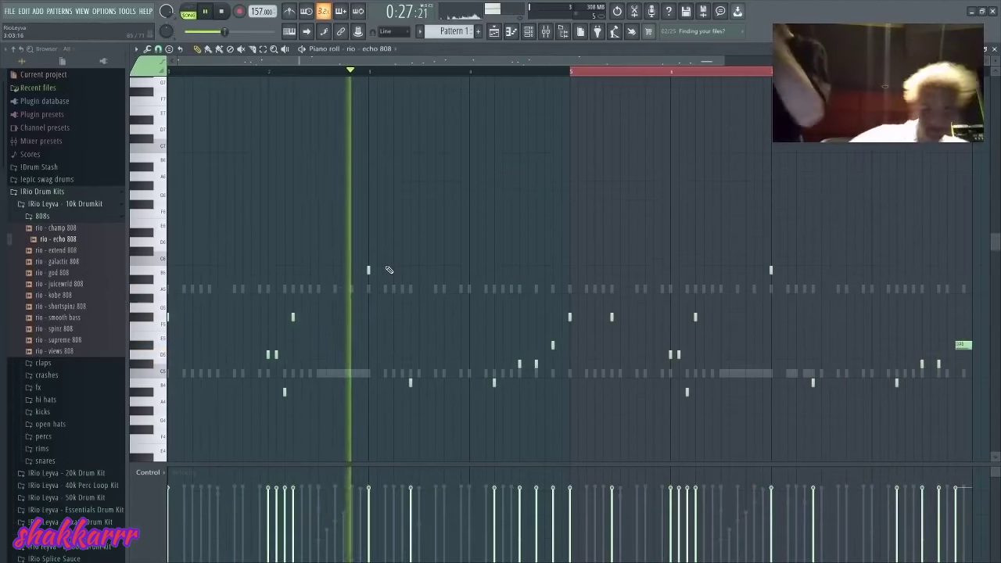
key("space")
key("space")
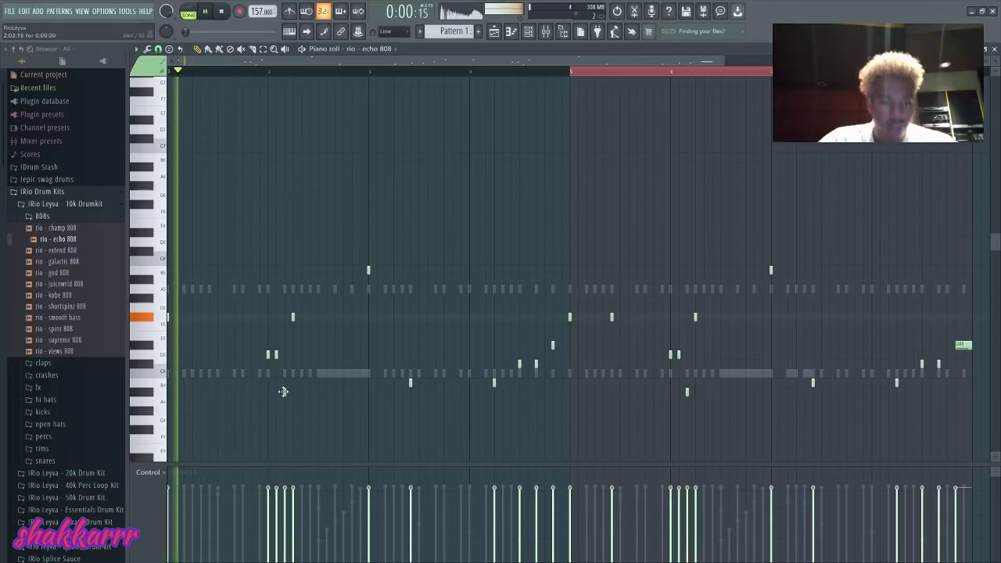
right_click(268, 357)
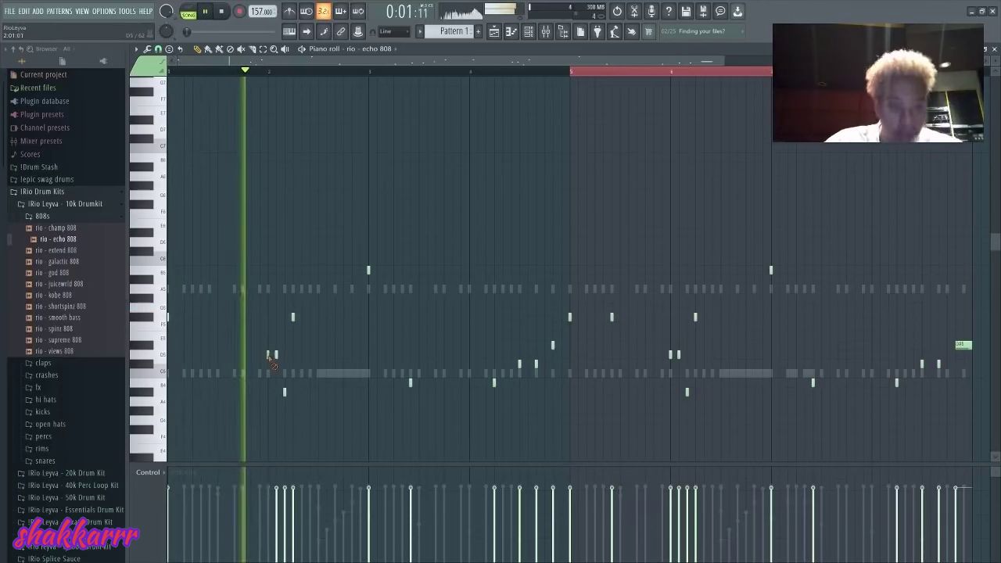
- Try an extra F#5 note just after the existing F#5 in bar 2 of the echo 808
left_click(294, 317)
left_click(311, 316)
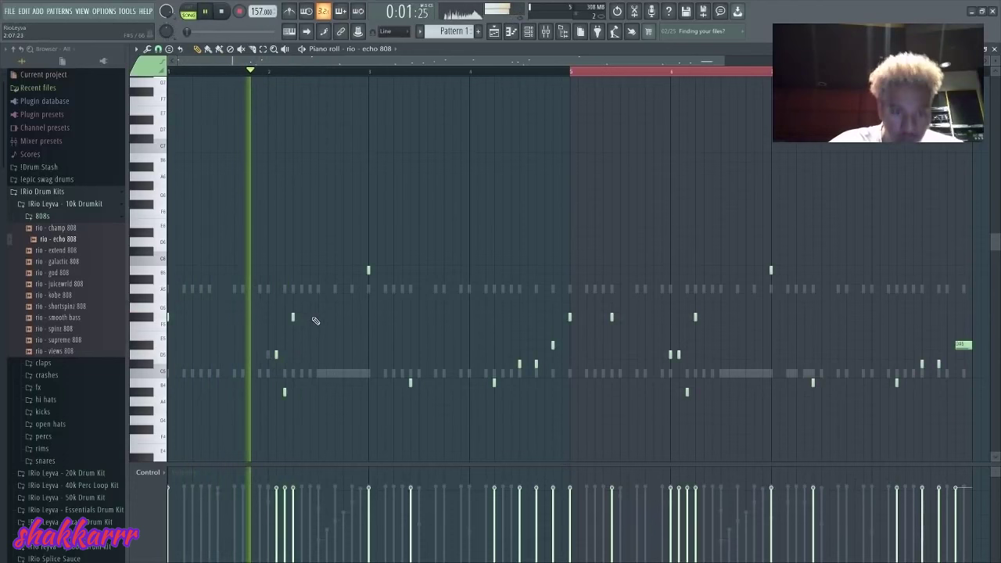
key("space")
key("space")
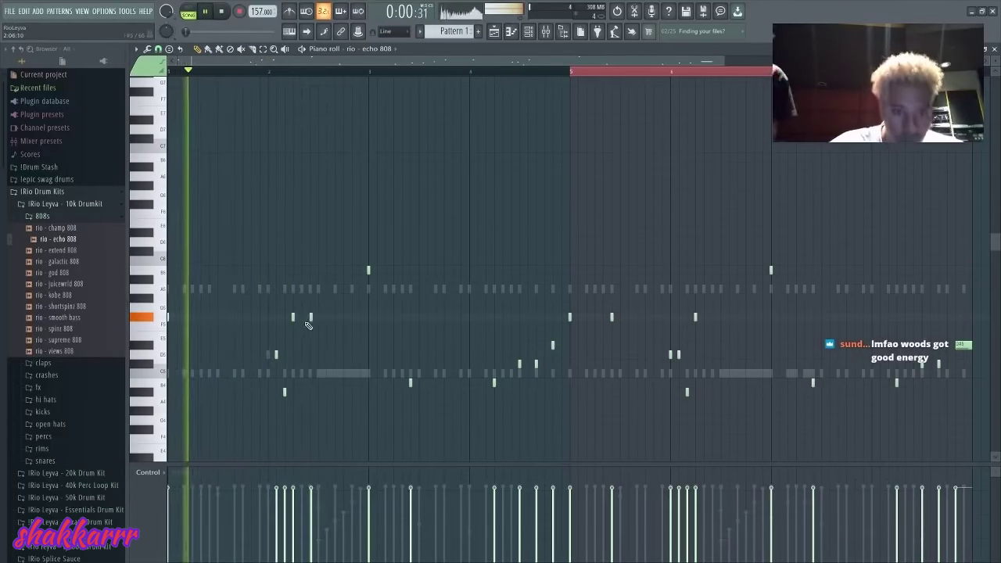
right_click(312, 318)
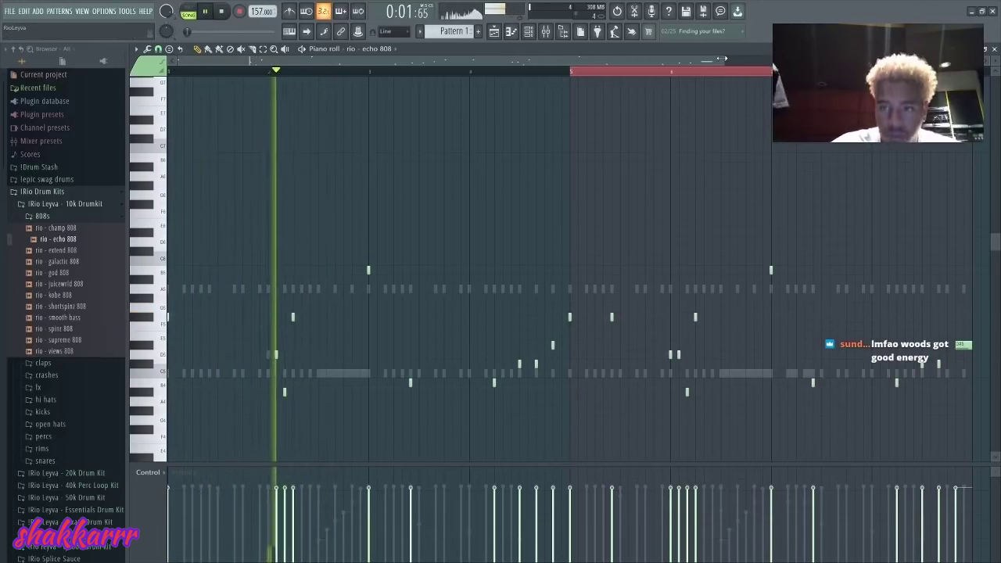
- Set the piano roll snap to Cell and remove the echo 808's remaining D5 note in bar 2 and the B4 note in bar 3
left_click_drag(718, 62, 524, 90)
left_click(159, 49)
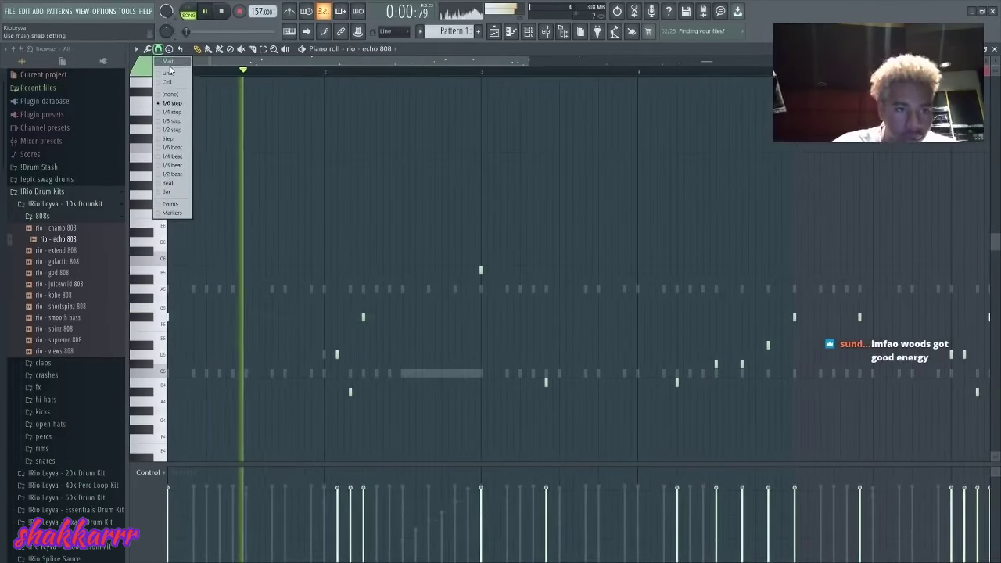
left_click(178, 84)
key("space")
key("space")
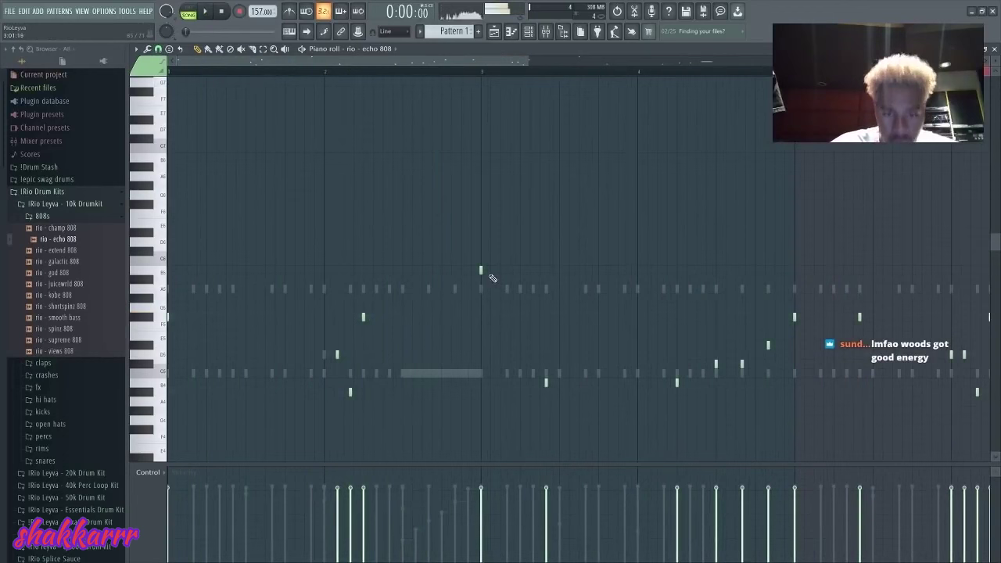
key("space")
key("space")
key("space")
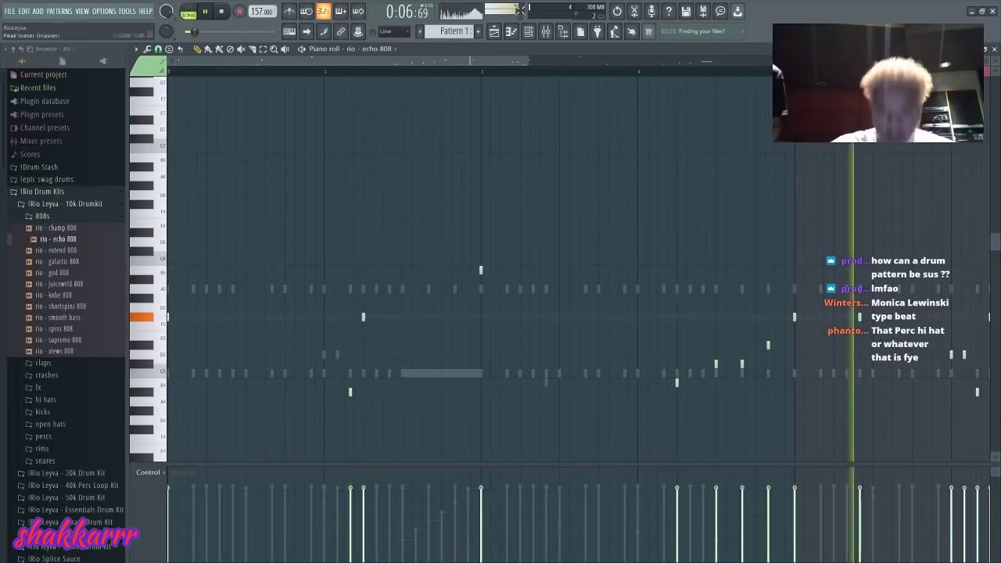
- Replace the echo 808's notes in bars 5–8 with a duplicate of the notes in bars 1–4
left_click_drag(528, 58, 723, 61)
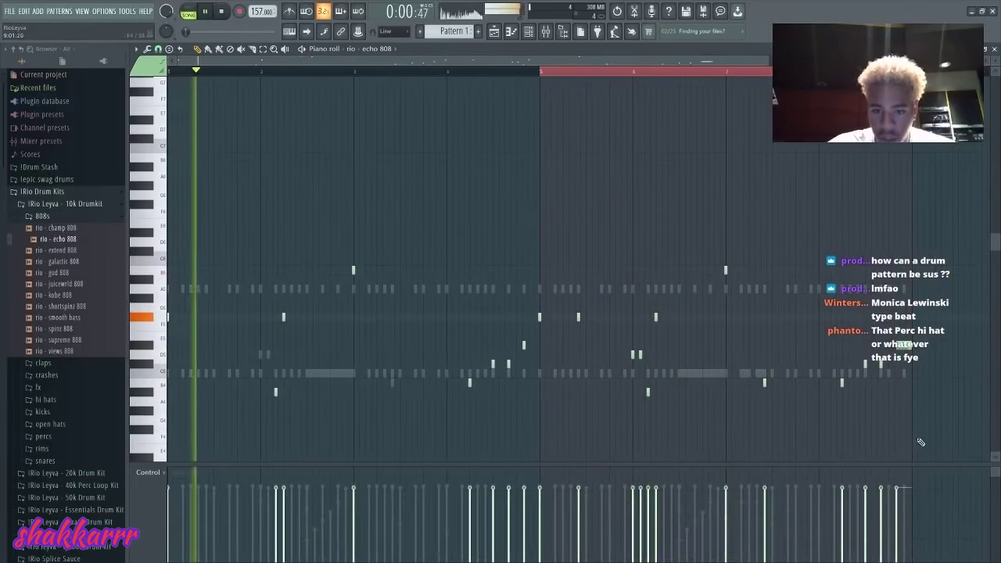
left_click_drag(920, 433, 537, 212)
key("Delete")
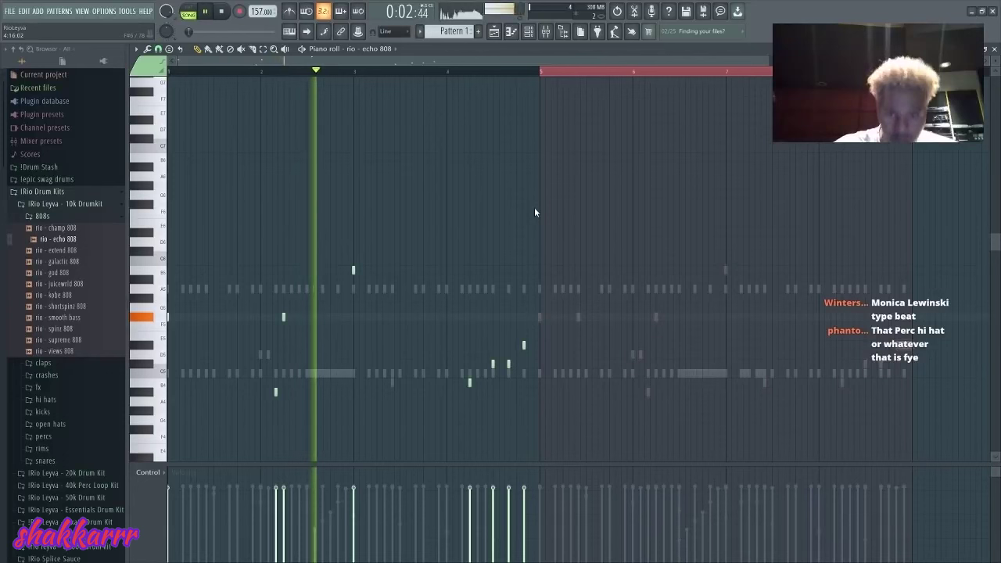
key("ctrl+a")
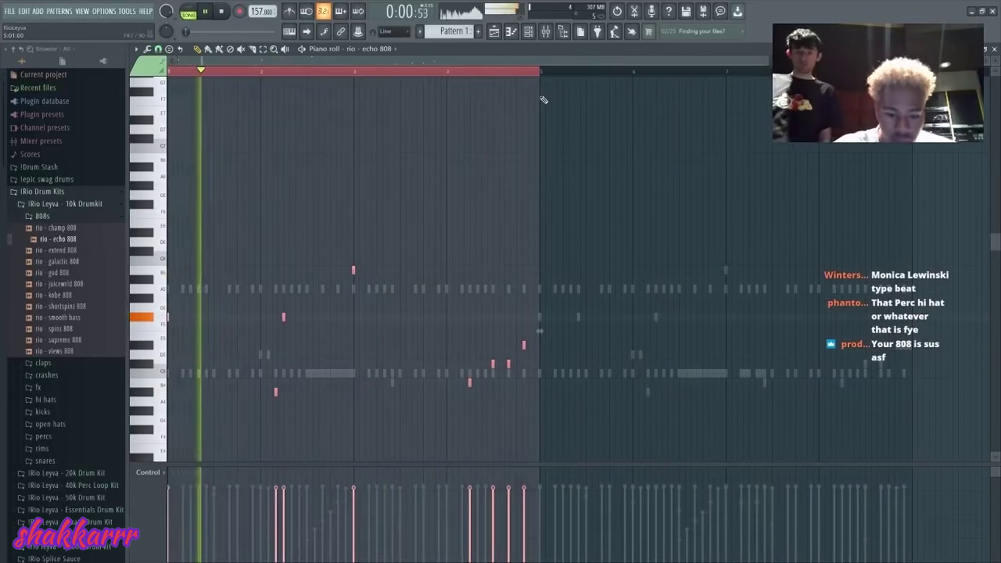
key("ctrl+b")
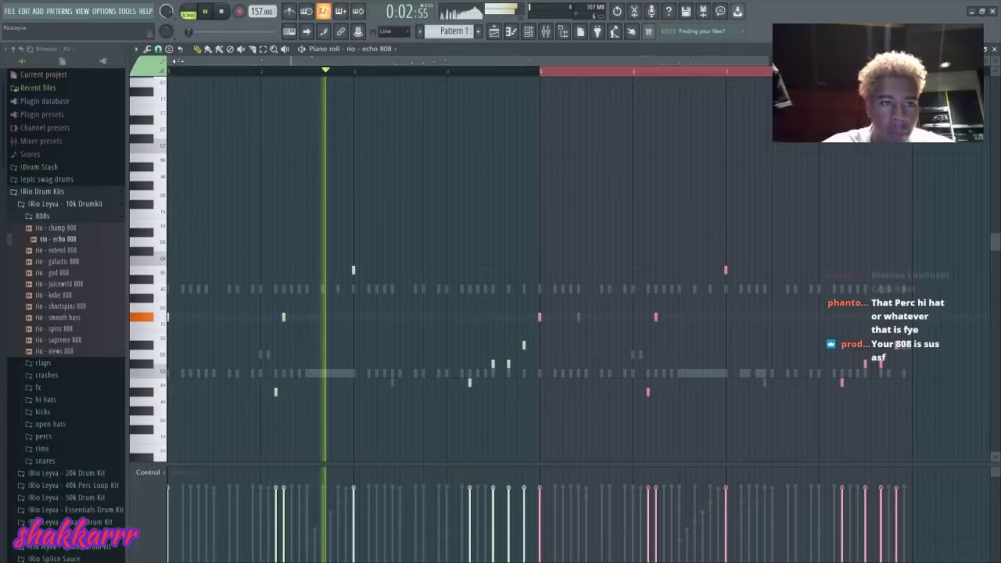
- Set the piano roll snap to 1/6 step and add a second B4 note in bar 8 of the echo 808
left_click_drag(178, 60, 525, 59)
left_click(157, 50)
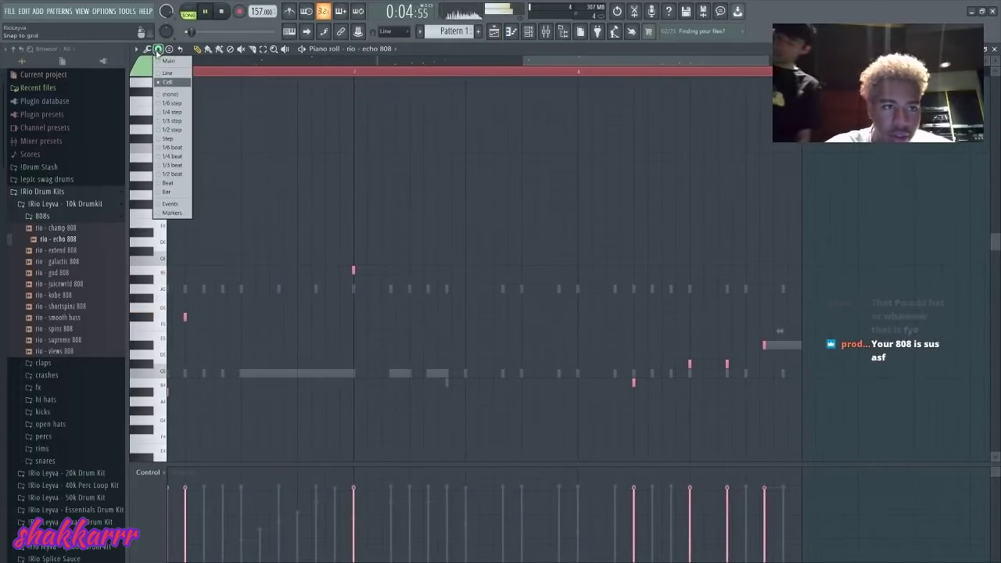
left_click(173, 104)
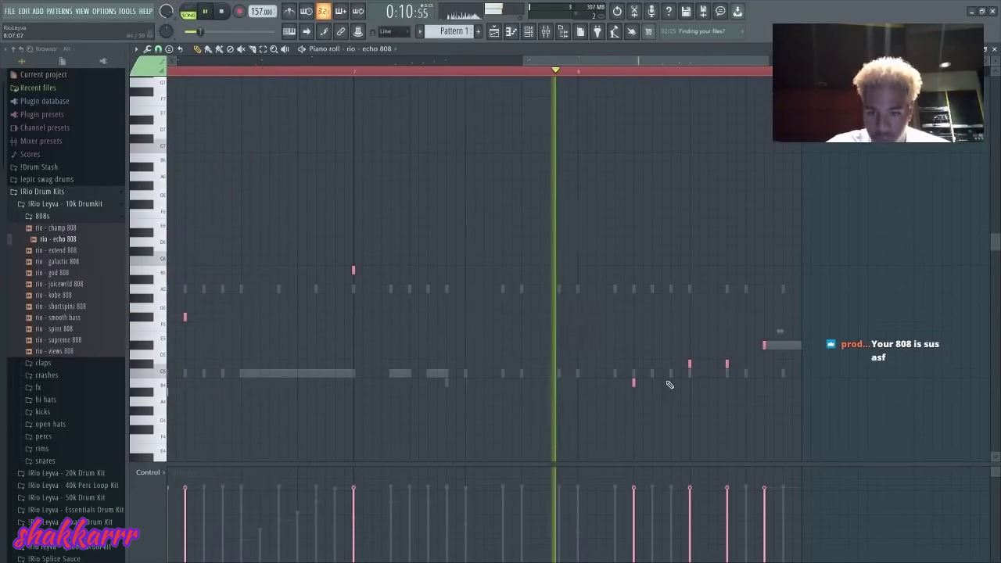
key("ctrl+d")
key("space")
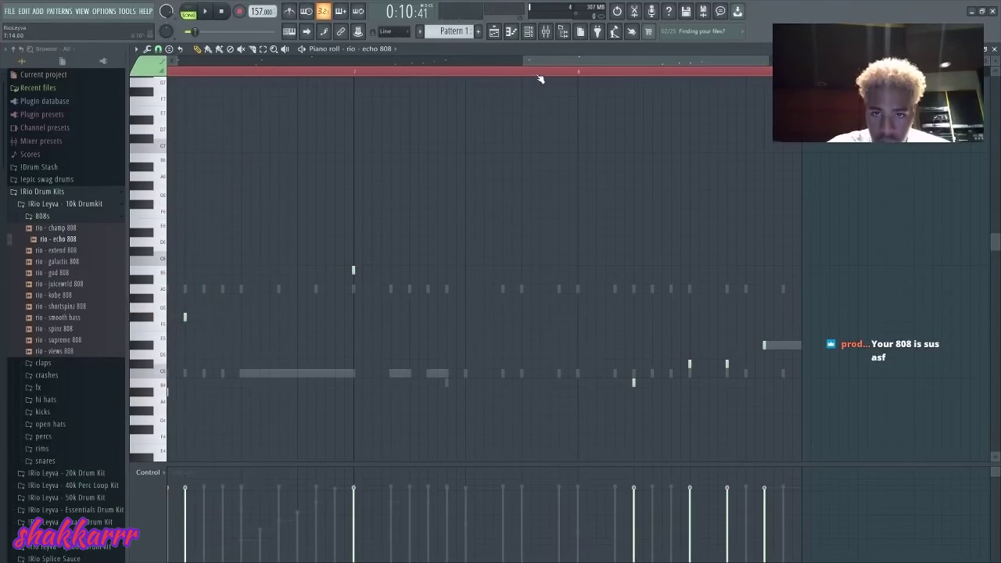
left_click(540, 78)
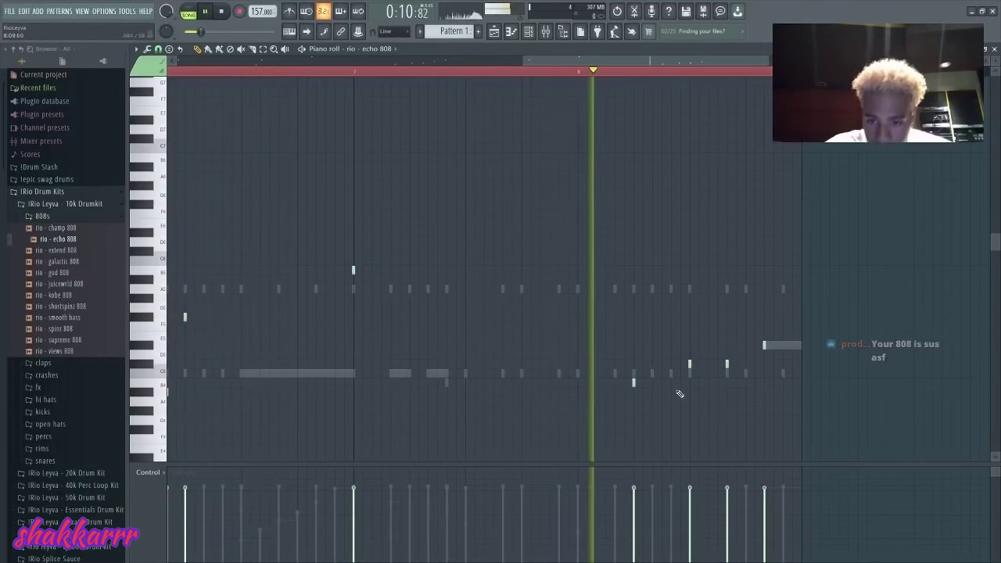
left_click(532, 79)
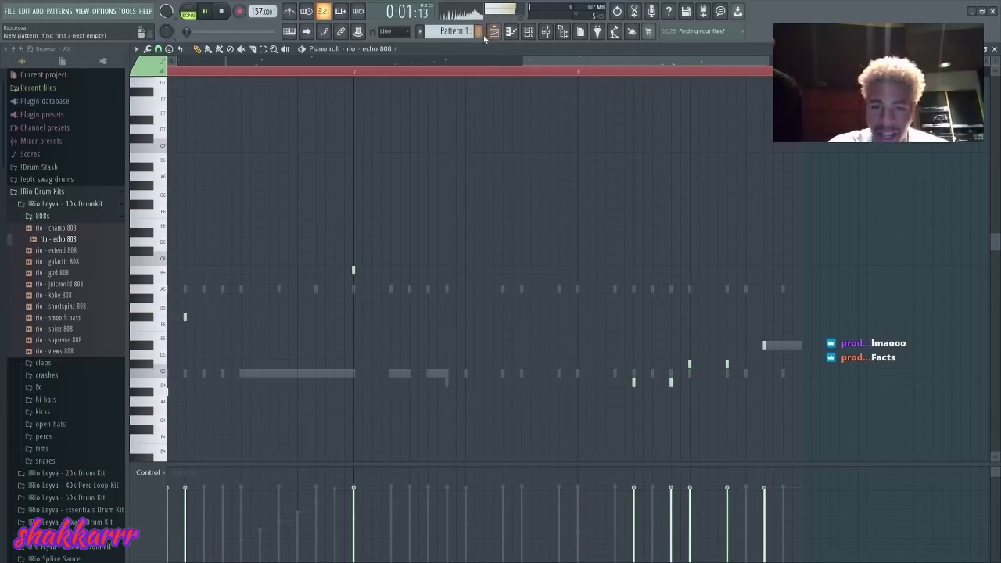
- Unmute the spinz 808 channel and route the seven drum channels to mixer tracks 2–8
left_click(528, 32)
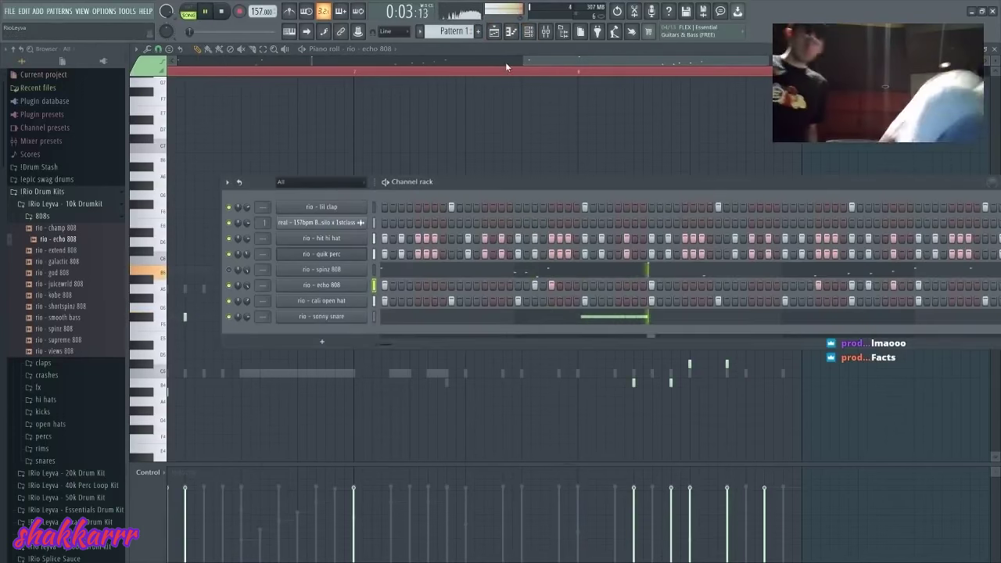
key("space")
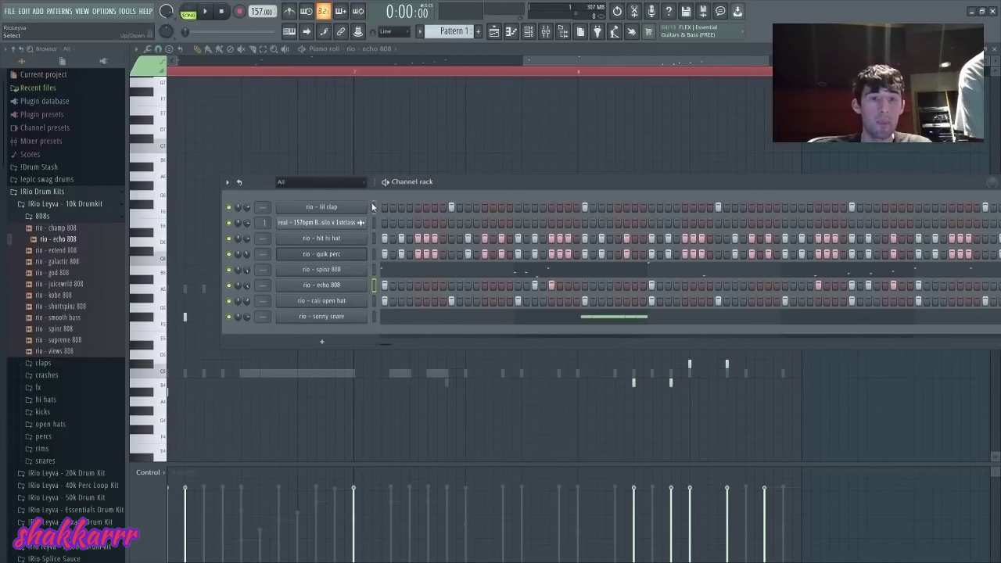
left_click(545, 35)
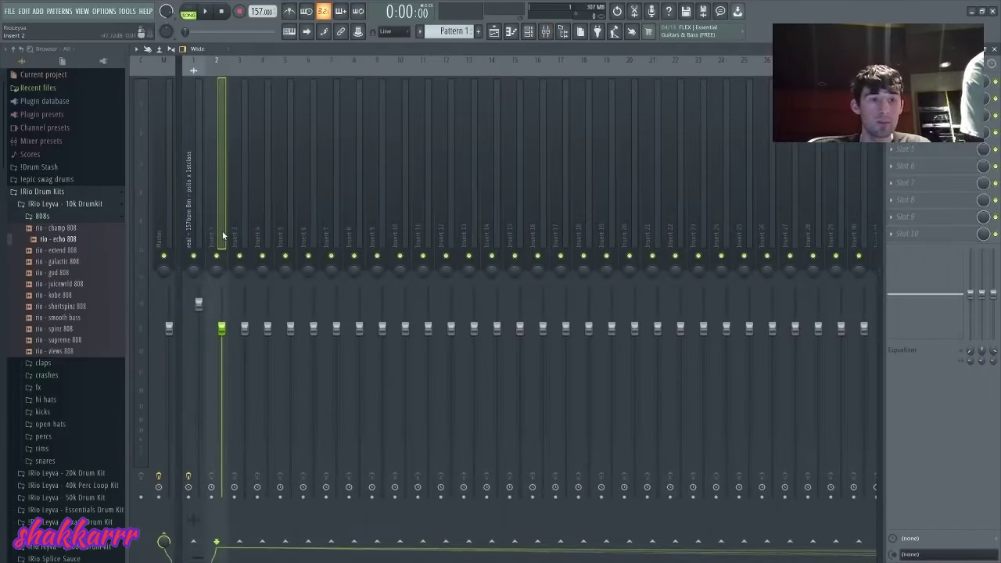
- Solo the sample's mixer track, bring back the lil clap, hit hi hat and quik perc, lower the hi-hat fader and raise the perc fader
right_click(194, 257)
key("space")
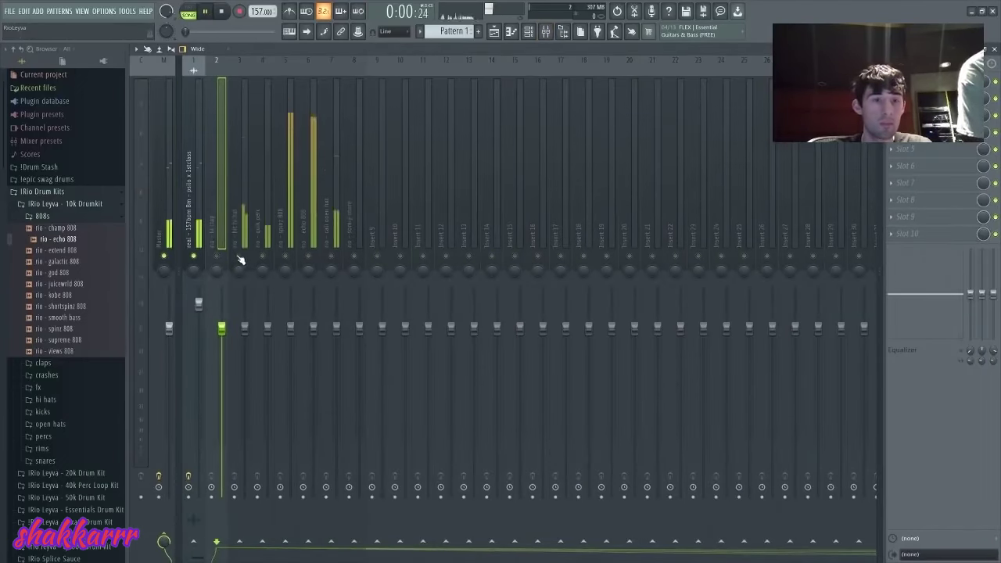
left_click(218, 256)
left_click(240, 256)
left_click_drag(245, 328, 268, 319)
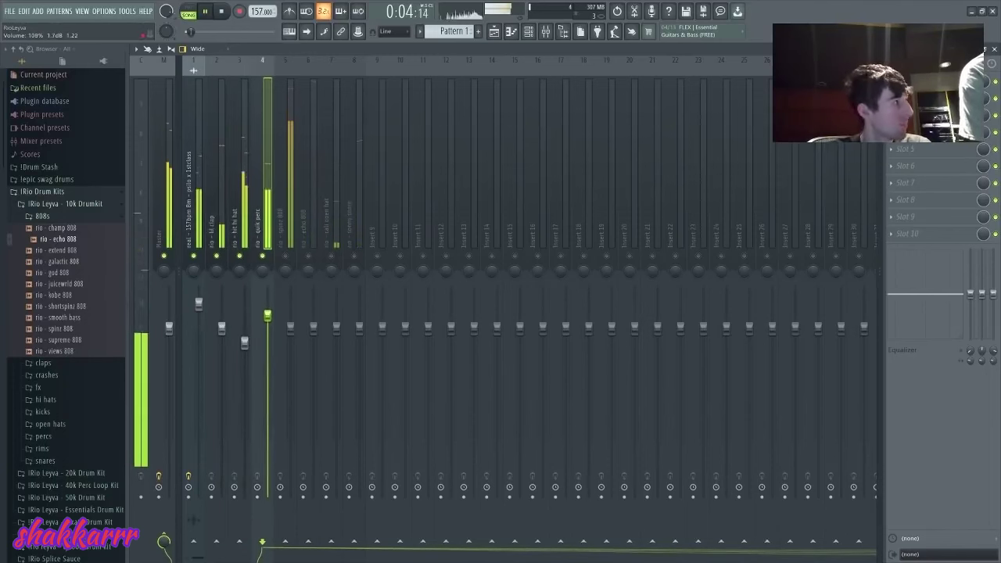
- Bring in the echo 808, cali open hat and sonny snare mixer tracks and slightly lower the echo 808's fader
left_click(286, 256)
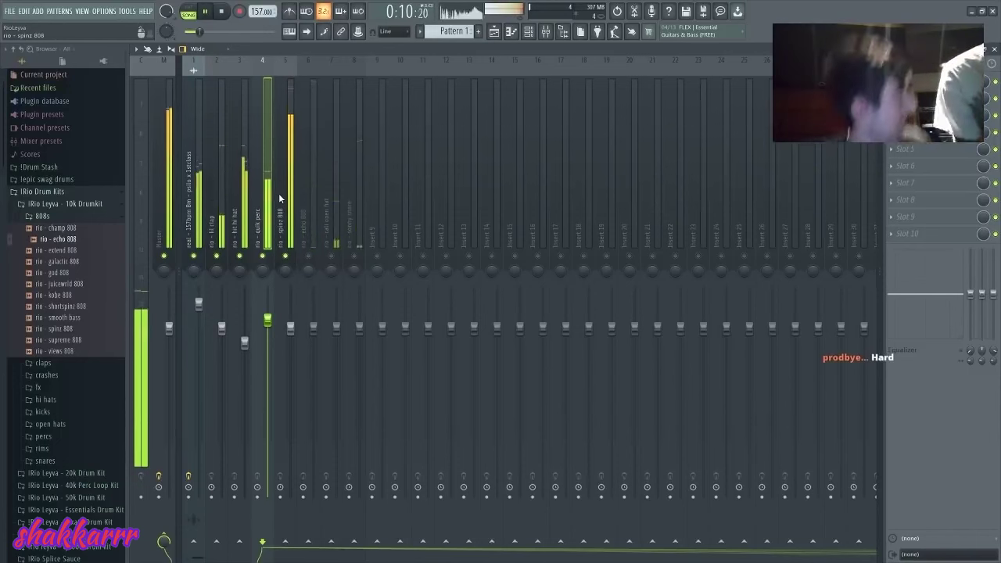
left_click(285, 256)
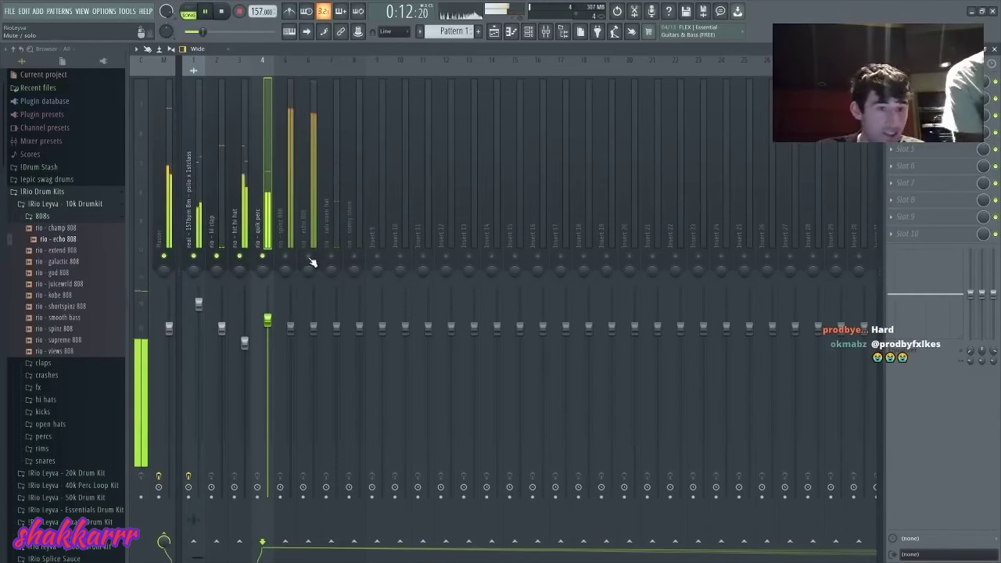
left_click(308, 257)
left_click_drag(315, 336, 314, 338)
left_click(331, 257)
left_click(354, 257)
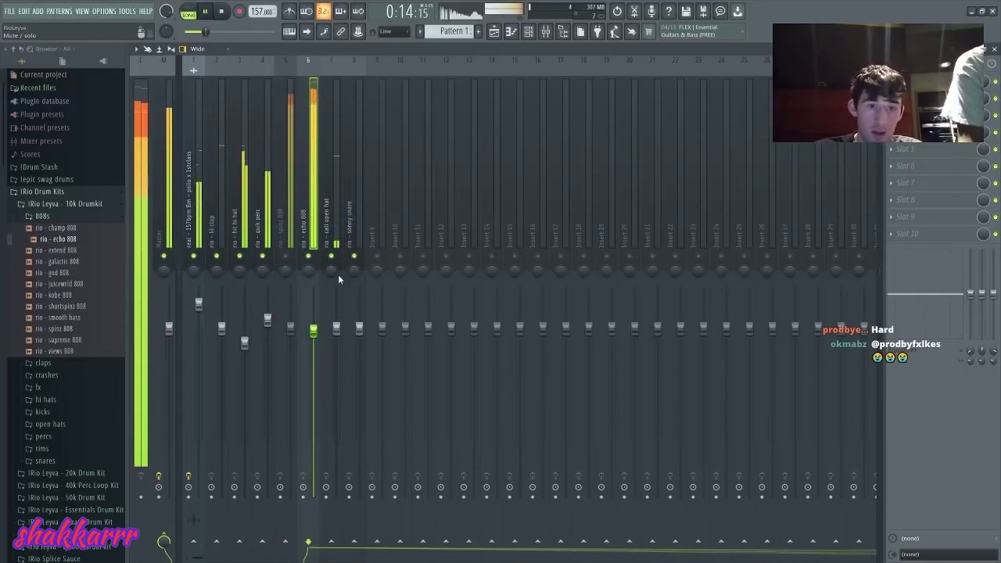
- Stop playback, enable all mixer tracks and lower the sonny snare's fader to about -0.4 dB
key("space")
right_click(337, 256)
right_click(338, 256)
left_click_drag(360, 329, 360, 333)
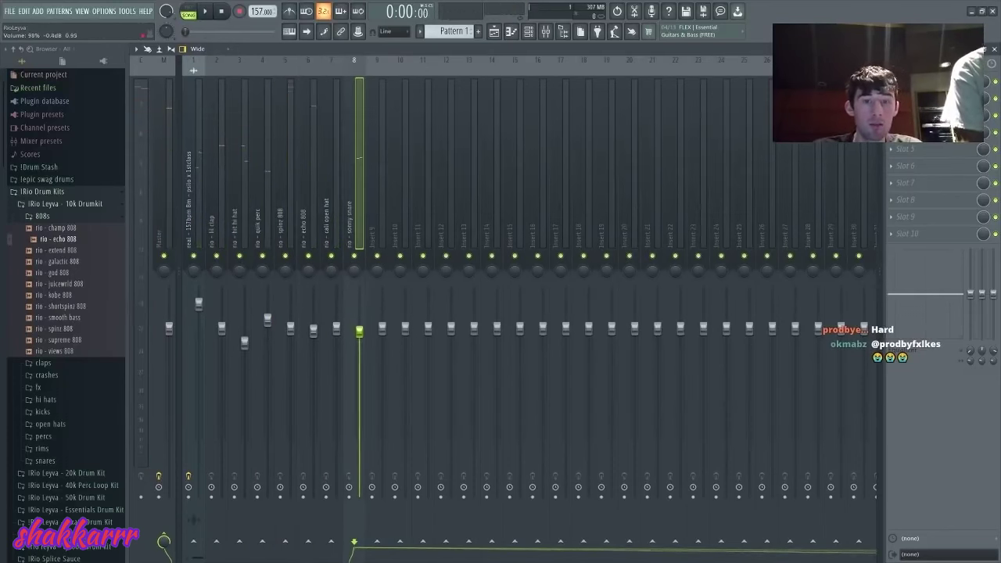
- Split Pattern 1 by channel and delete the Pattern 1 clips from playlist track 1
left_click(498, 33)
left_click(451, 31)
left_click(470, 181)
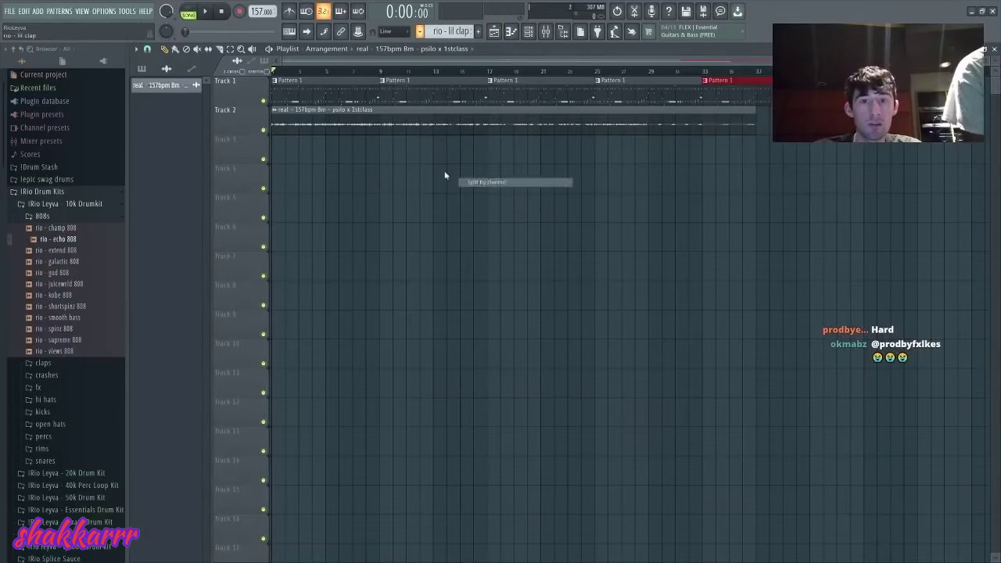
key("Delete")
- Place the seven drum patterns at bar 1 on playlist tracks 3–9 and duplicate them four times in sequence
left_click(163, 87)
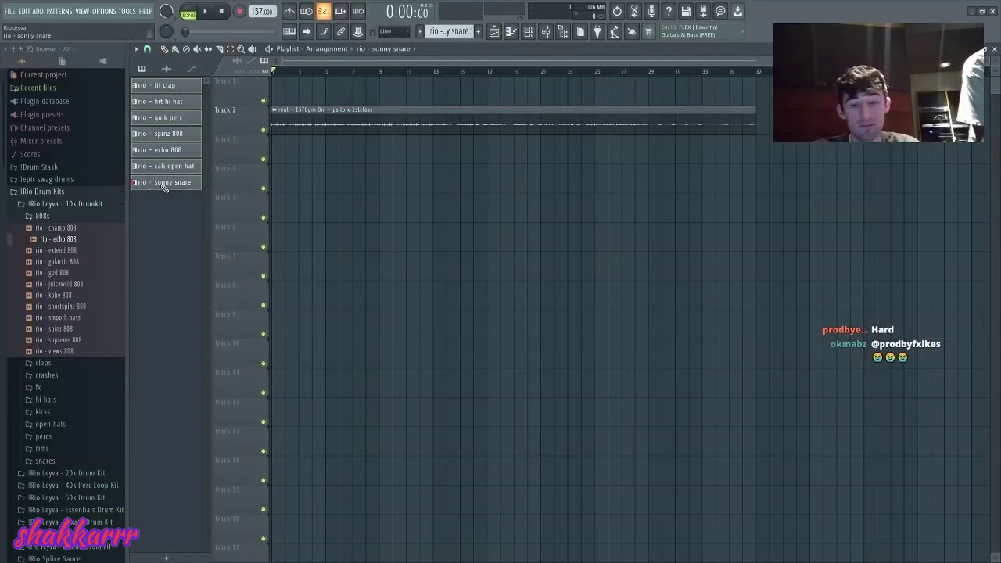
left_click_drag(165, 188, 278, 145)
key("ctrl+b")
key("ctrl+b")
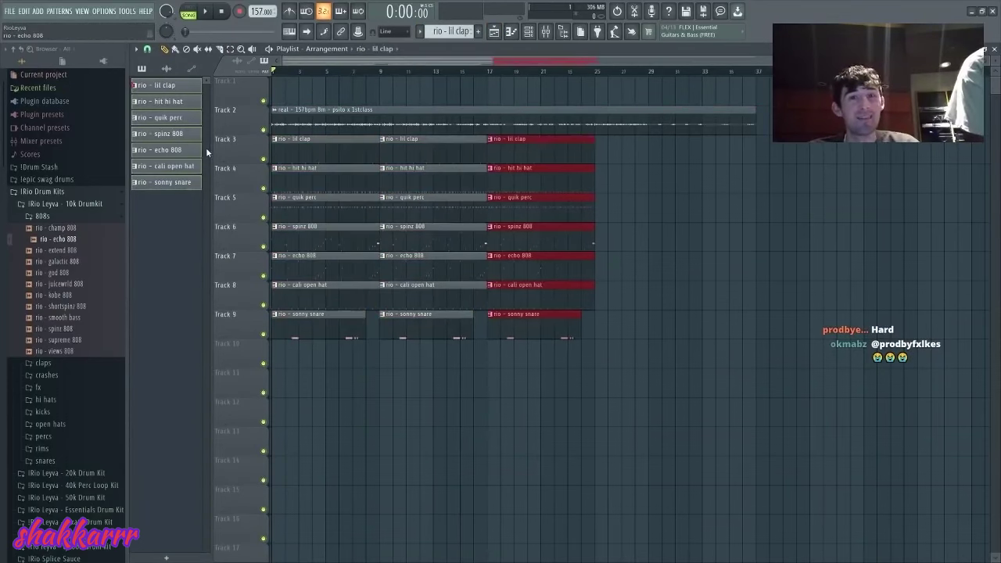
key("ctrl+b")
key("ctrl+b")
- Set the playlist snap to Bar and delete the first set of drum clips from bars 1–8 on tracks 3–9
left_click(147, 48)
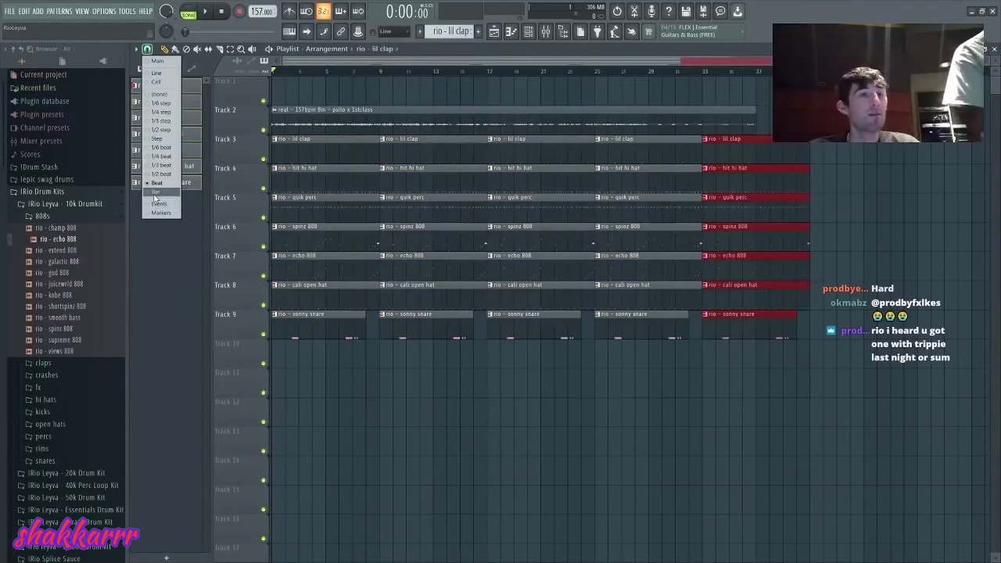
left_click(154, 195)
left_click_drag(518, 398, 540, 382)
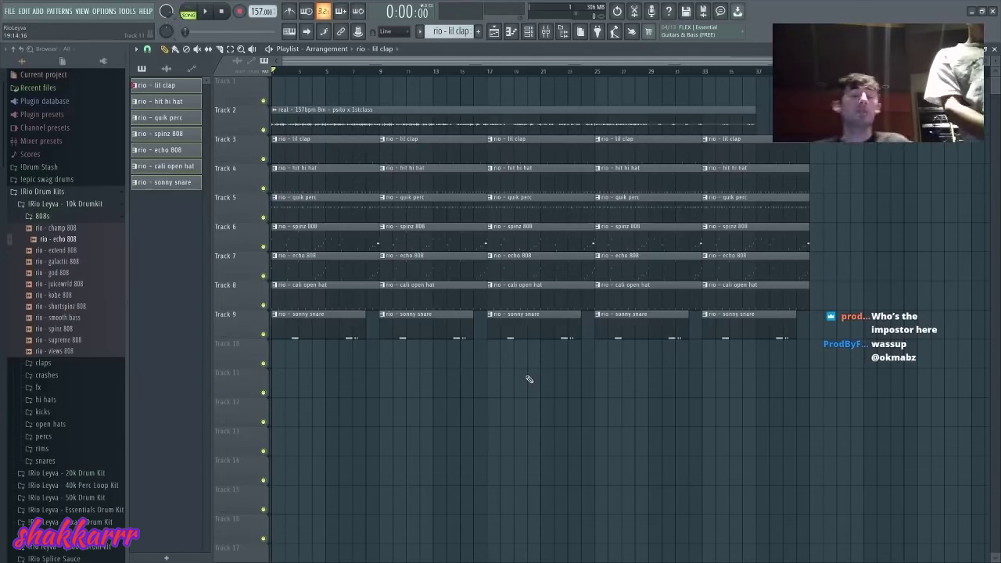
left_click_drag(319, 323, 298, 158)
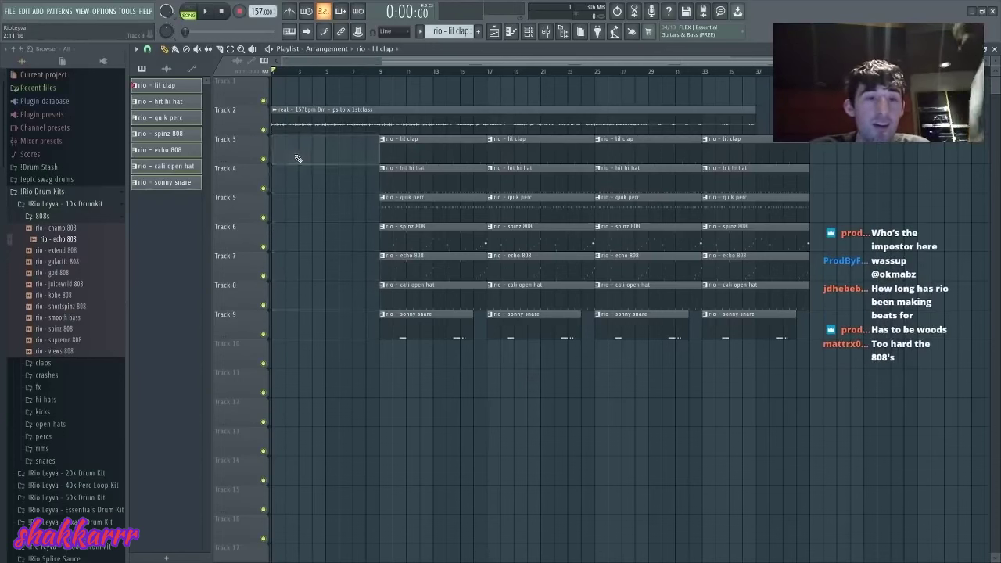
- Place quik perc, lil clap and hit hi hat clips back at bar 1 on their own tracks while auditioning the intro
key("space")
left_click(431, 201)
left_click(278, 205)
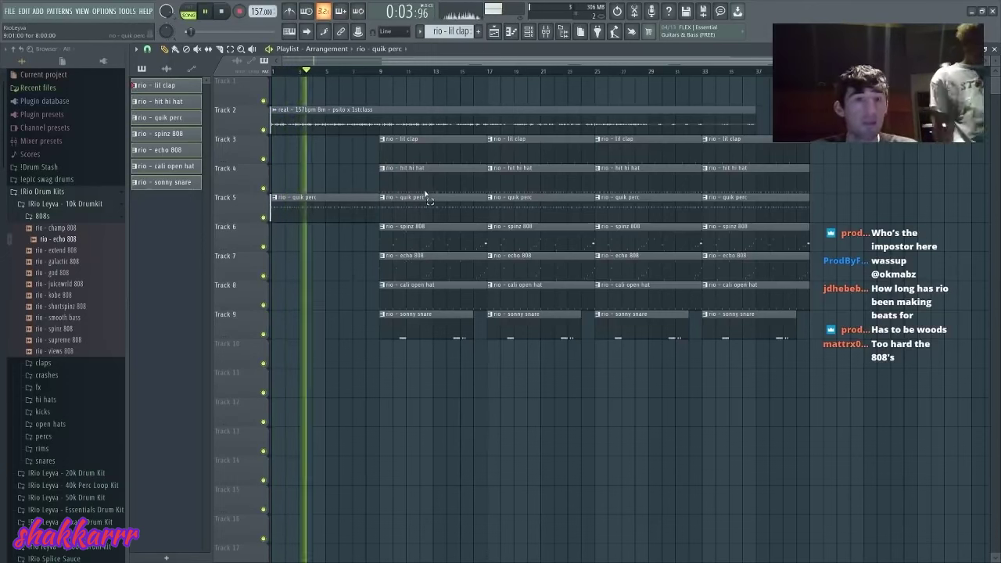
left_click_drag(414, 191, 162, 158)
key("space")
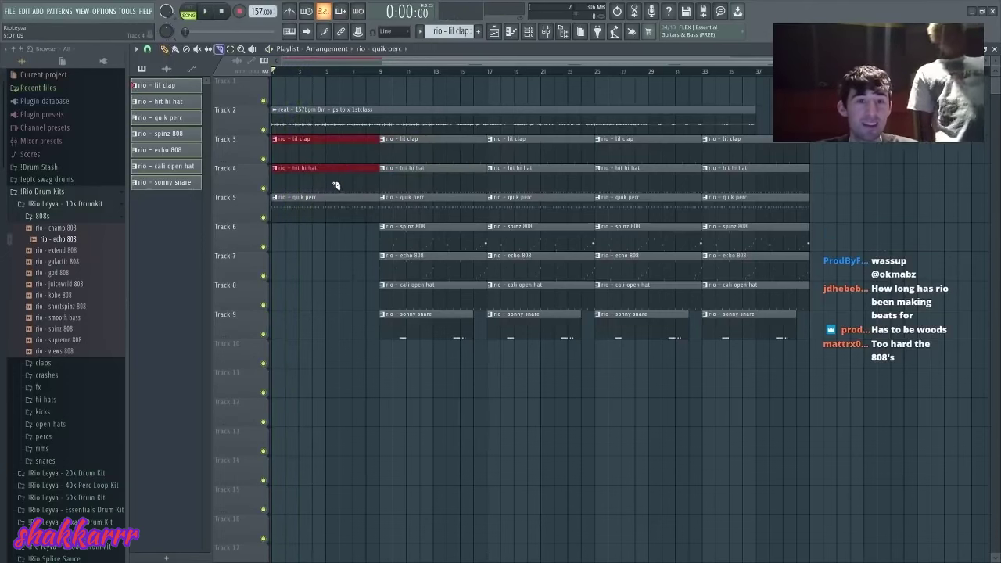
- Choose a finer playlist snap and trim the intro hit hi hat to start half a bar before bar 5 and spinz 808 at bar 5
right_click(319, 187)
left_click(149, 53)
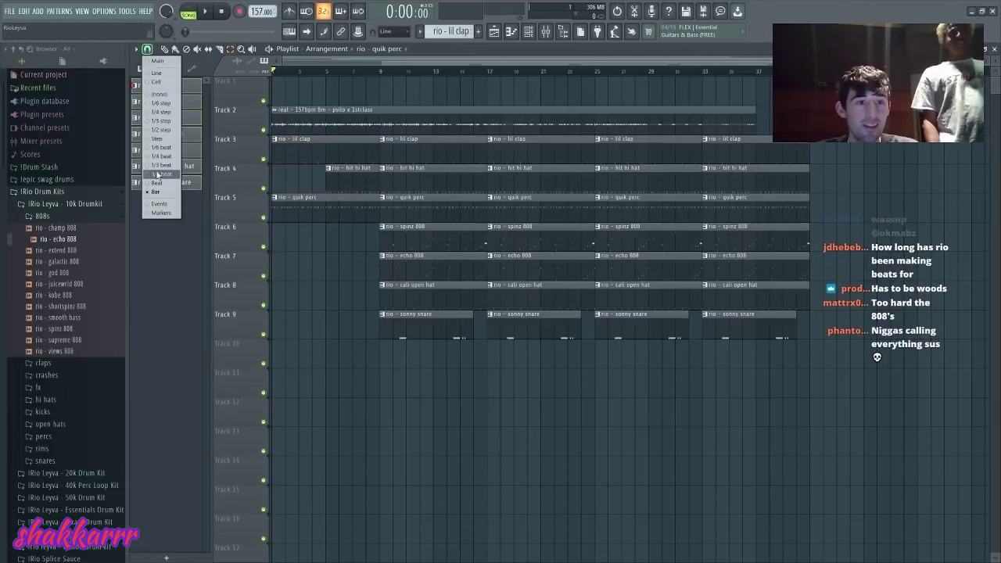
left_click(158, 190)
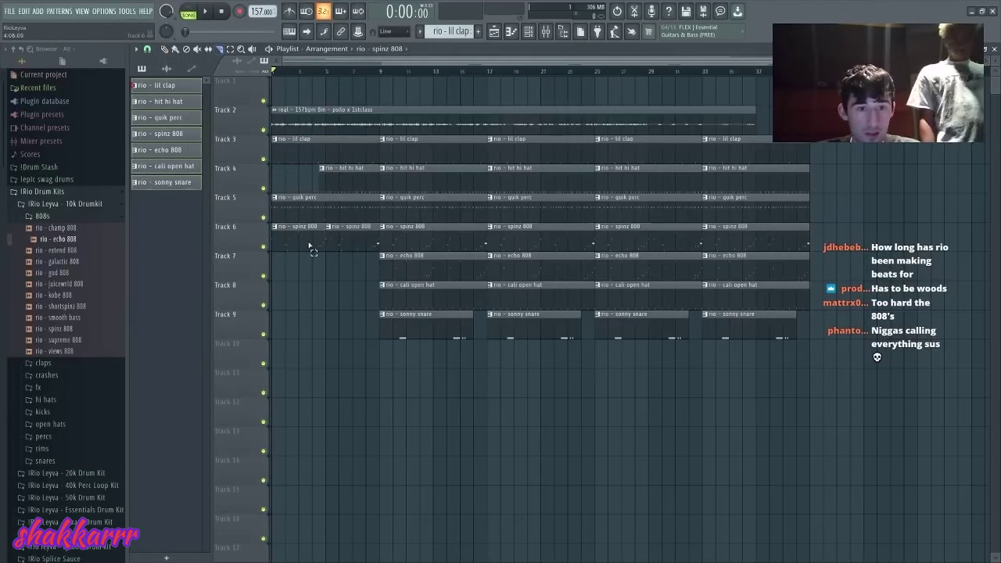
key("space")
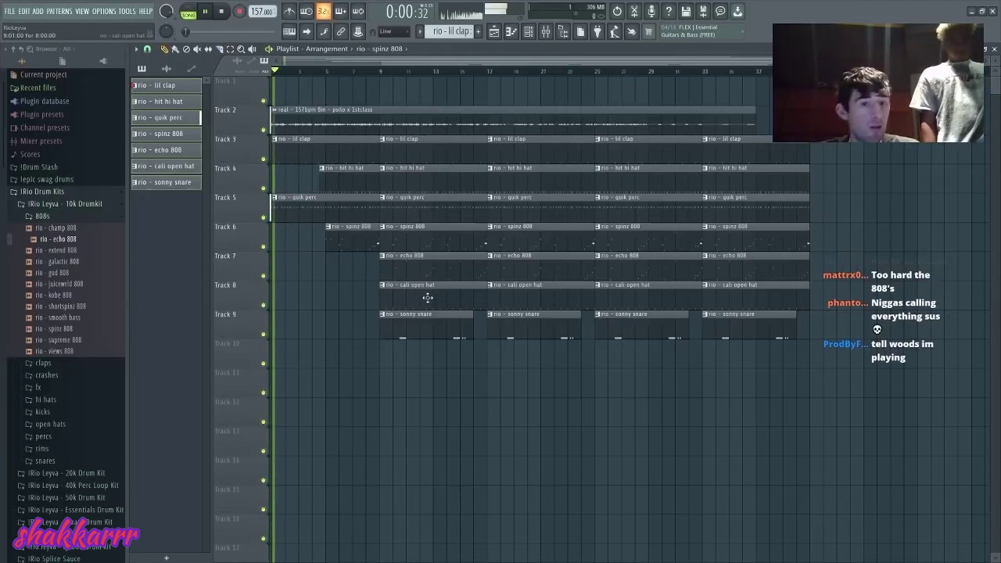
- Copy the sonny snare clip to bar 1 and trim the intro lil clap to start half a bar before bar 5
left_click_drag(430, 330, 322, 329, "shift")
key("space")
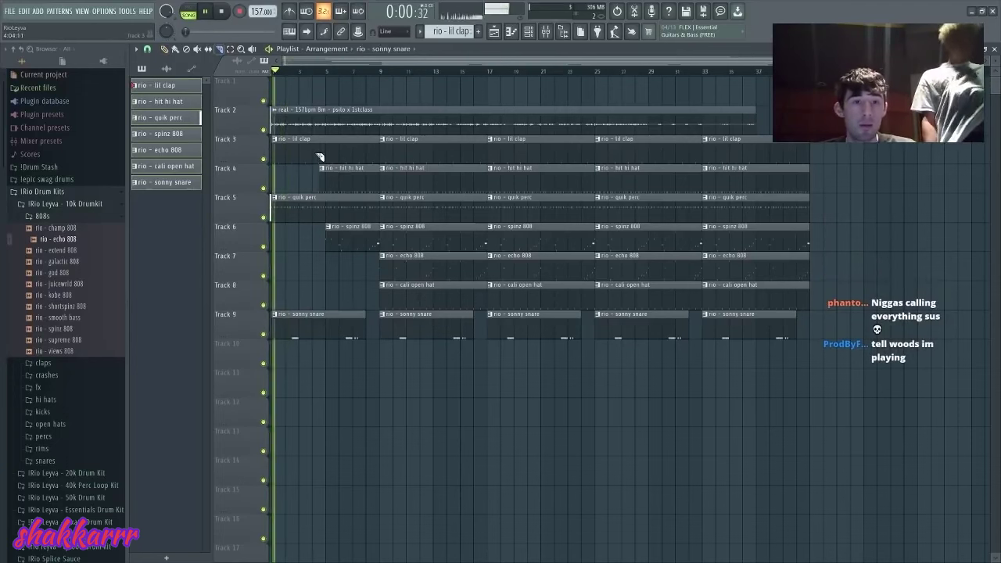
right_click(306, 155)
key("space")
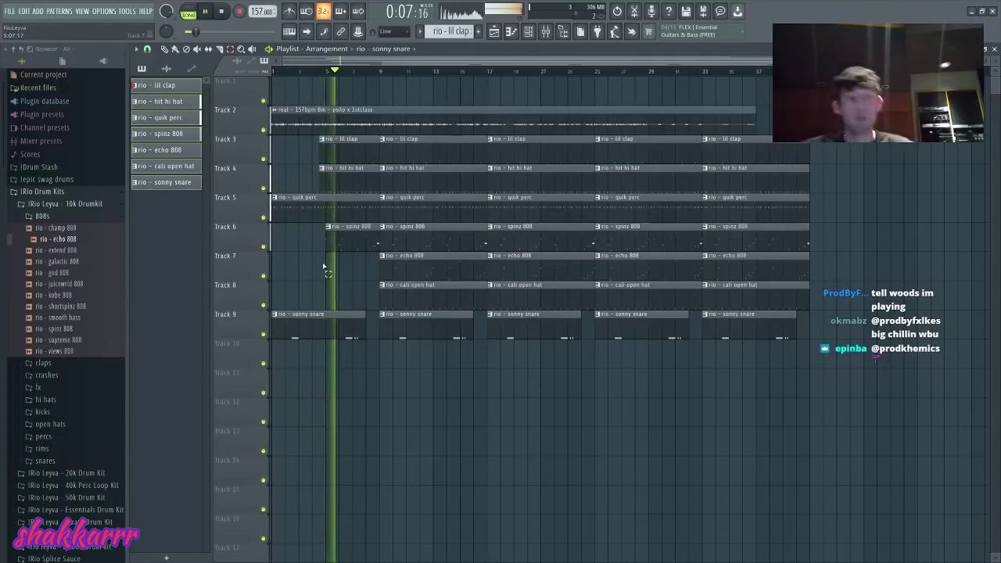
- Slice the intro clips on tracks 3–6 at bar 8 and delete their last bar
left_click_drag(366, 279, 371, 149)
key("e")
left_click_drag(378, 144, 382, 189)
left_click_drag(375, 163, 374, 245)
key("Delete")
- Delete the spinz 808 and quik perc clips from bars 9–16
left_click(416, 233)
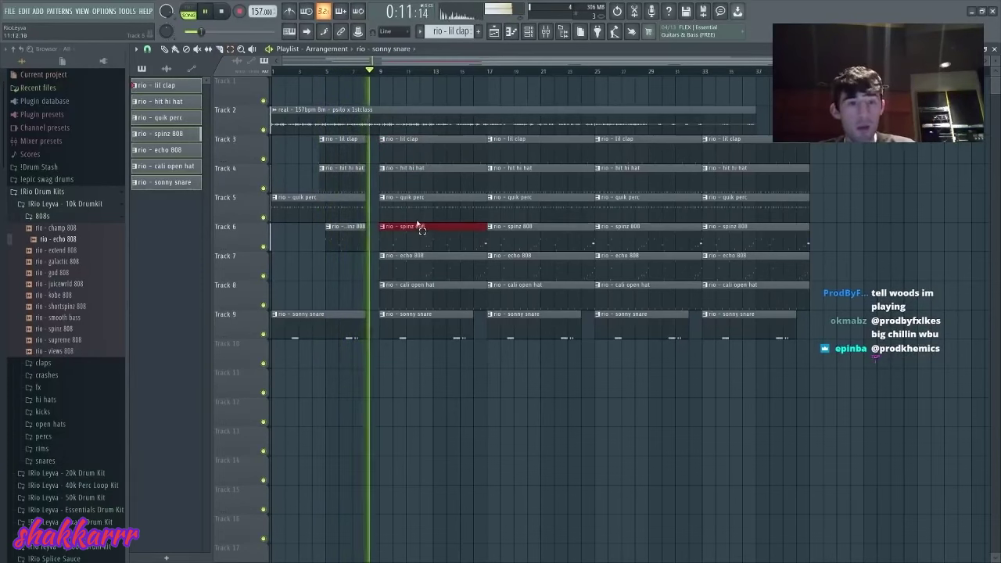
key("Delete")
left_click(421, 213)
key("Delete")
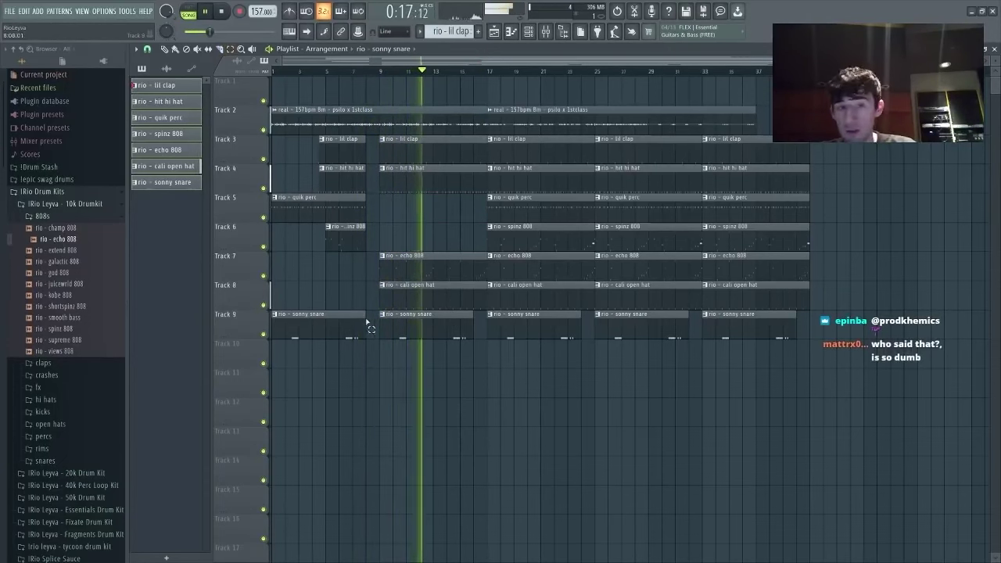
- Delete the sonny snare clip at bar 1 and the echo 808 clip at bars 17–24
left_click(329, 321)
key("Delete")
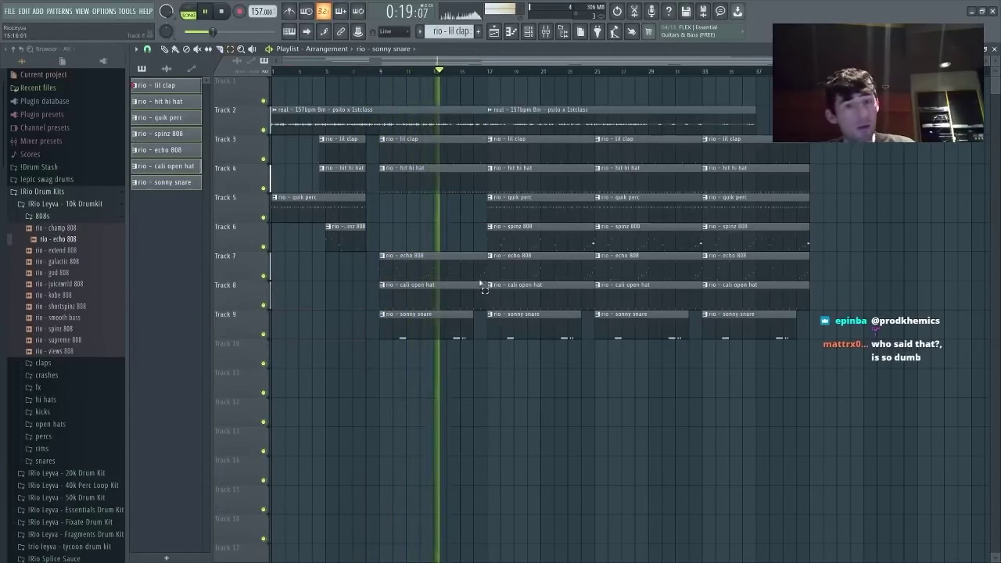
left_click(535, 258)
key("Delete")
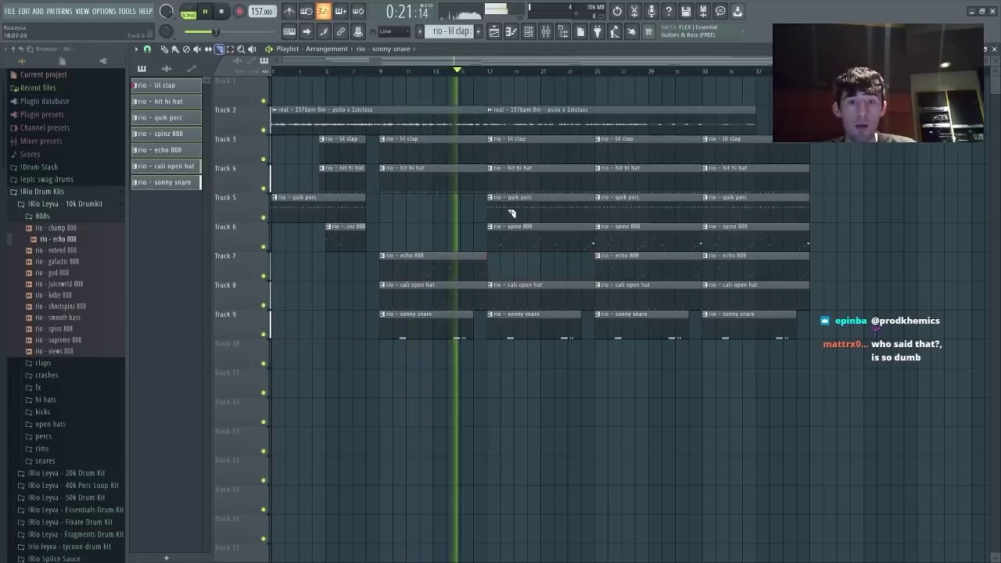
- Slice out bar 18 from the lil clap, hit hi hat, spinz 808, cali open hat and sonny snare clips
left_click_drag(507, 166, 507, 145)
mouse_move(519, 185)
left_mouse_down()
mouse_move(520, 150)
mouse_move(508, 185)
left_mouse_up()
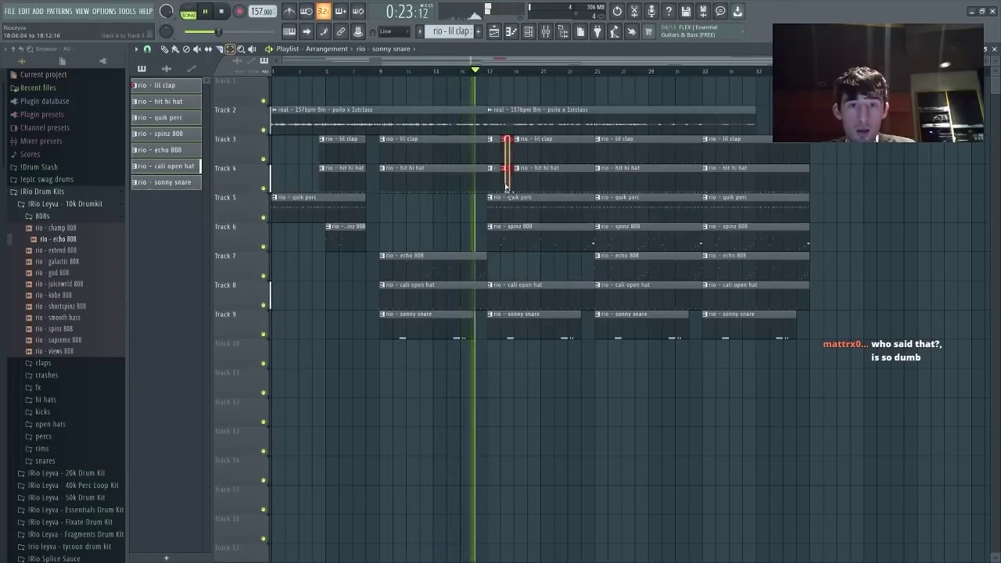
key("Delete")
left_click_drag(509, 353, 514, 232)
key("space")
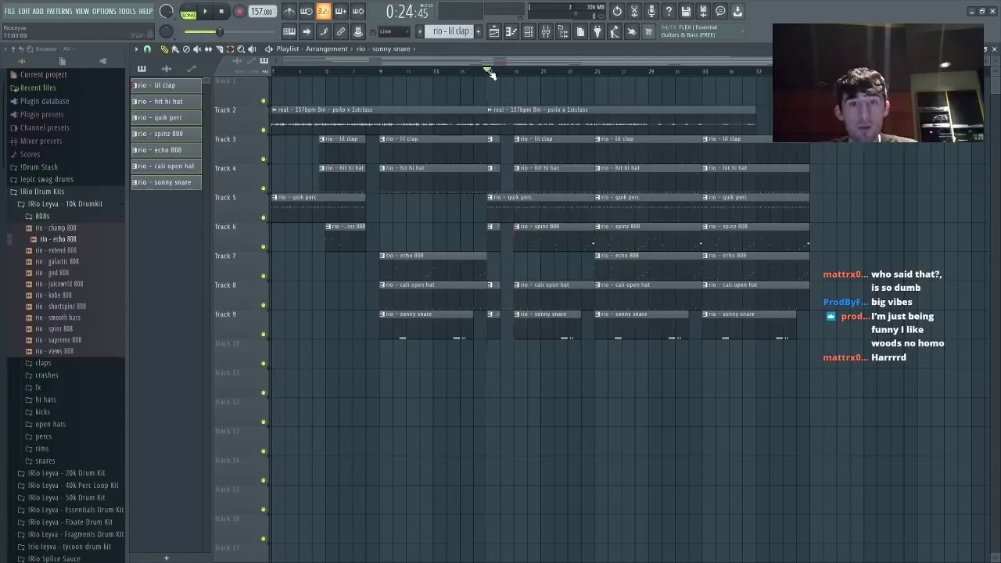
- Check the cut group settings of the spinz 808 and echo 808 channels, then return to the playlist
left_click(530, 33)
left_click(332, 270)
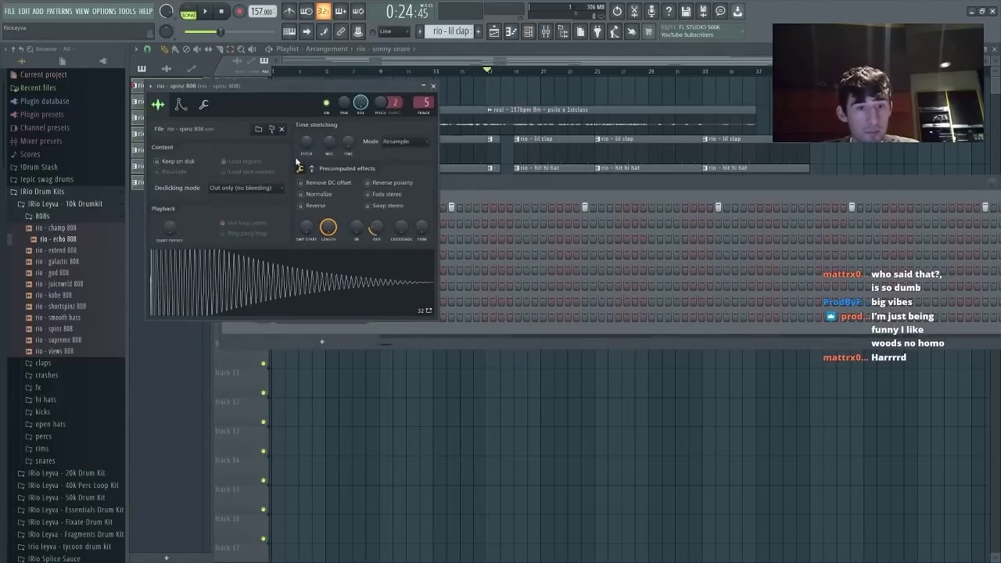
left_click(205, 107)
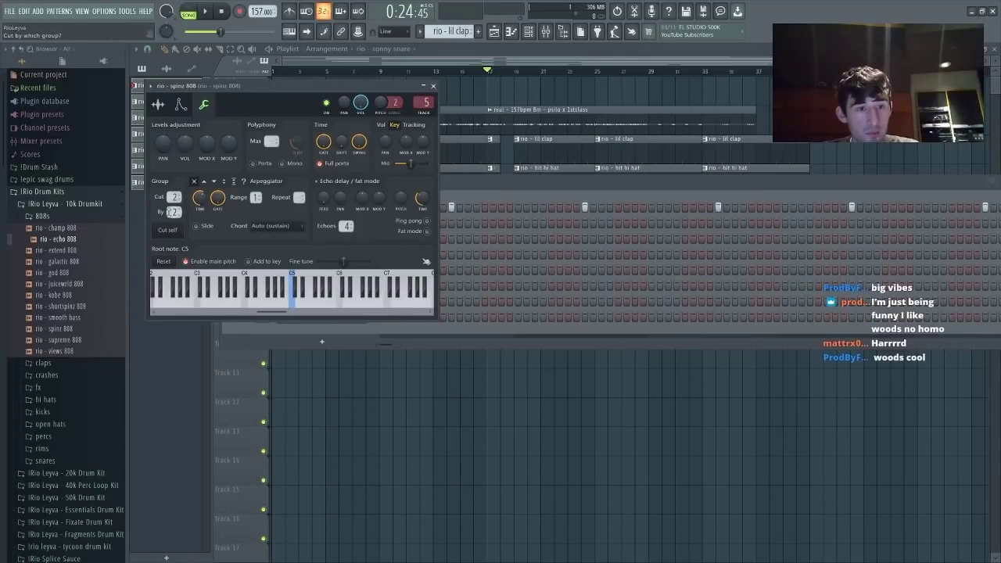
left_click(484, 176)
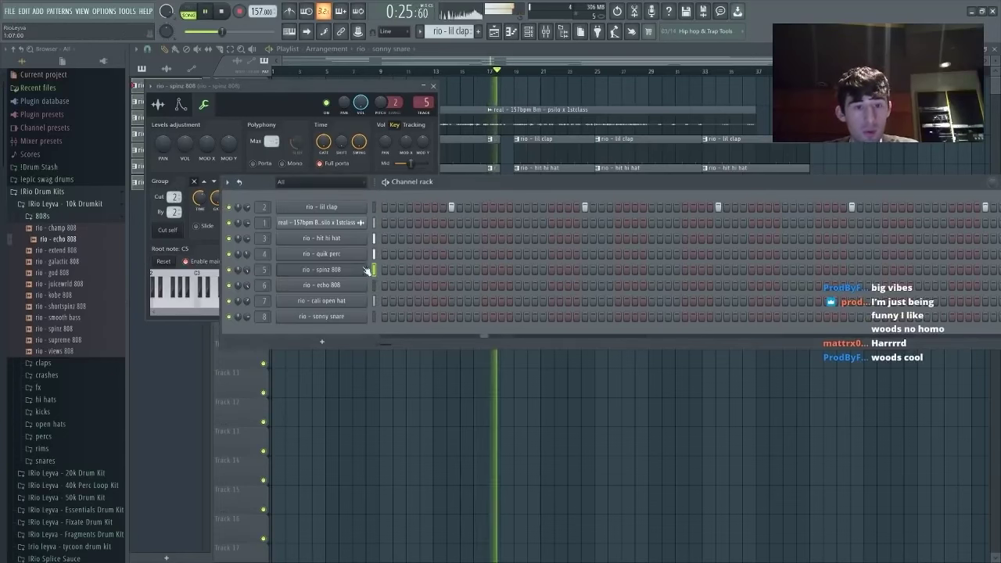
left_click(348, 288)
left_click(219, 116)
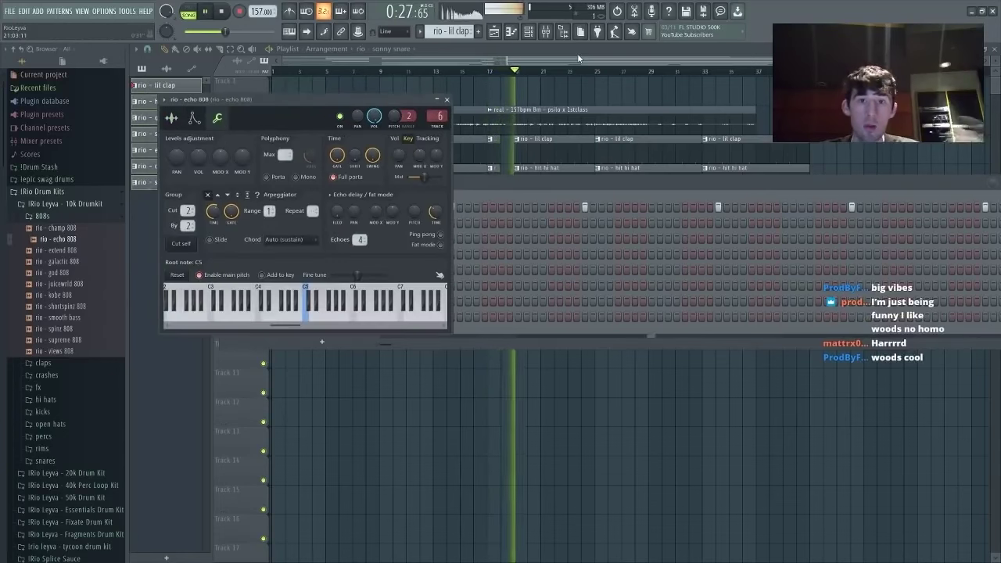
left_click(577, 51)
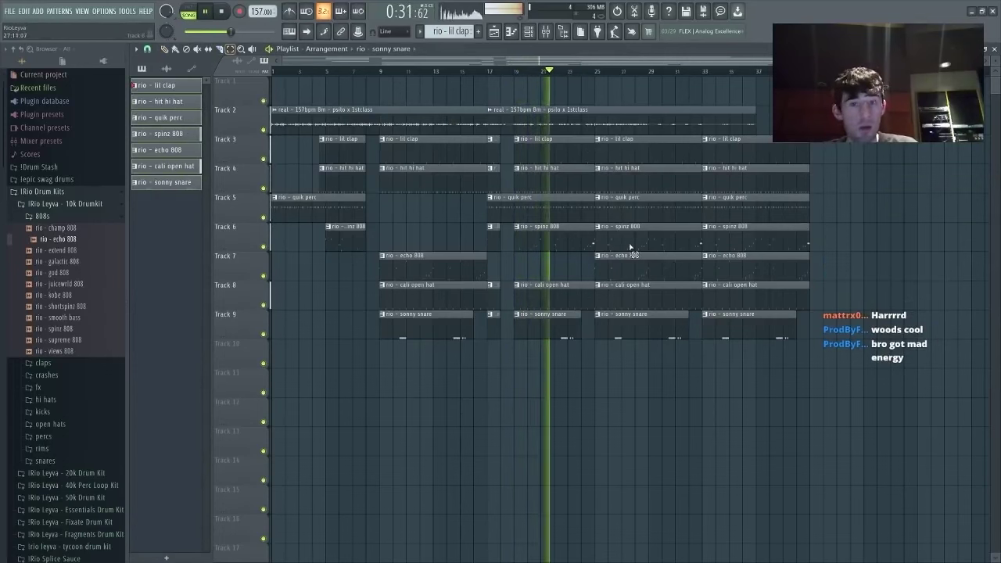
- Fill bars 17–24 on tracks 1 and 2 with stacked repeats of the four-bar sample section from bar 17
key("c")
left_click_drag(541, 107, 541, 130)
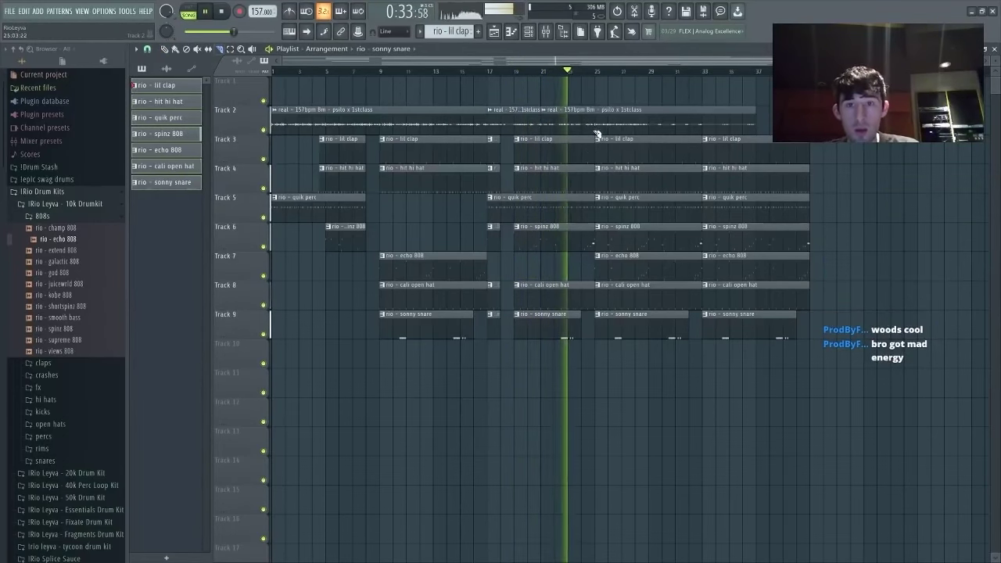
left_click_drag(595, 107, 597, 131)
key("p")
right_click(572, 124)
left_click_drag(517, 113, 527, 84)
key("ctrl+b")
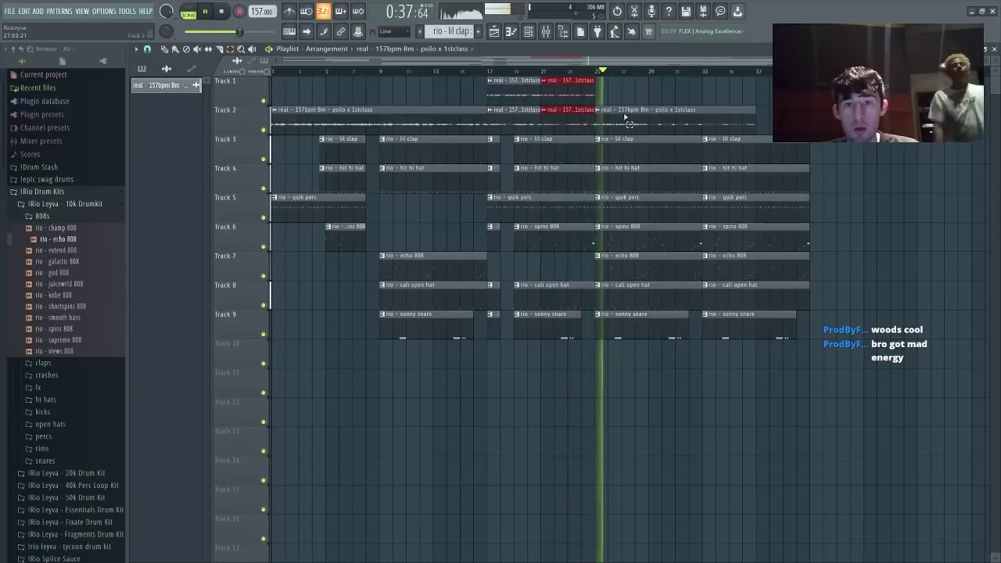
- Delete the spinz 808 clip at bar 25 and slice out bars 25–26 from the remaining drum clips
key("space")
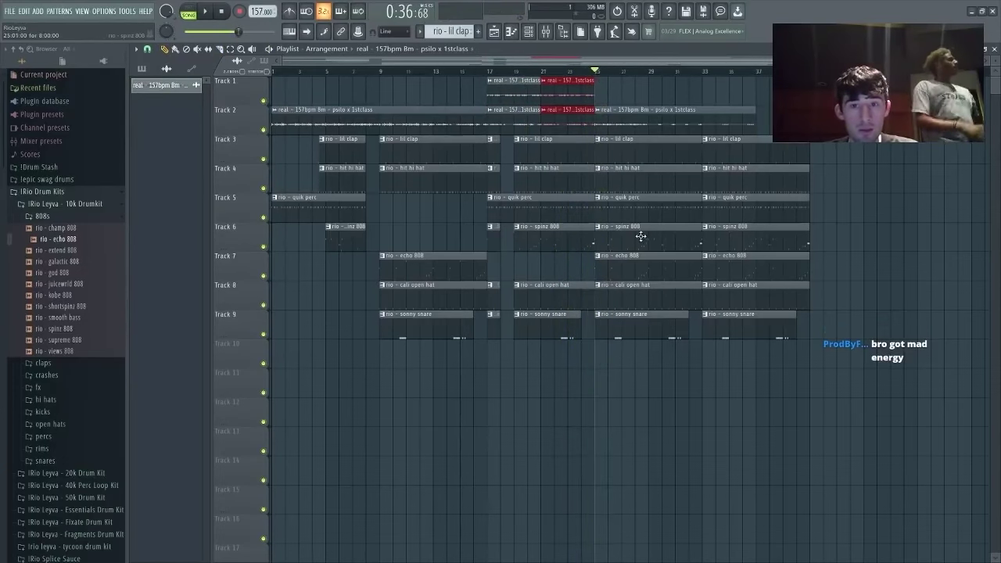
right_click(620, 235)
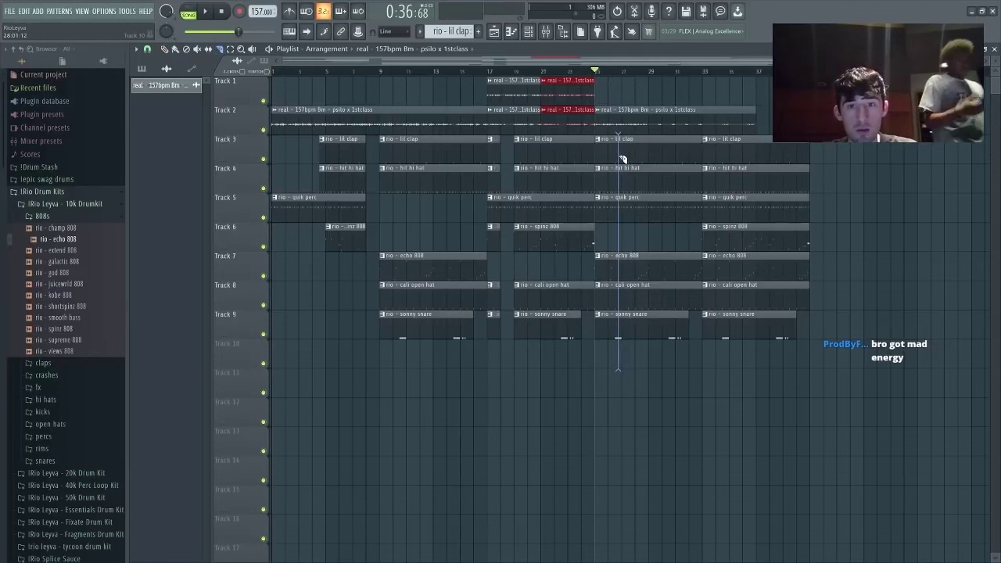
key("Delete")
key("space")
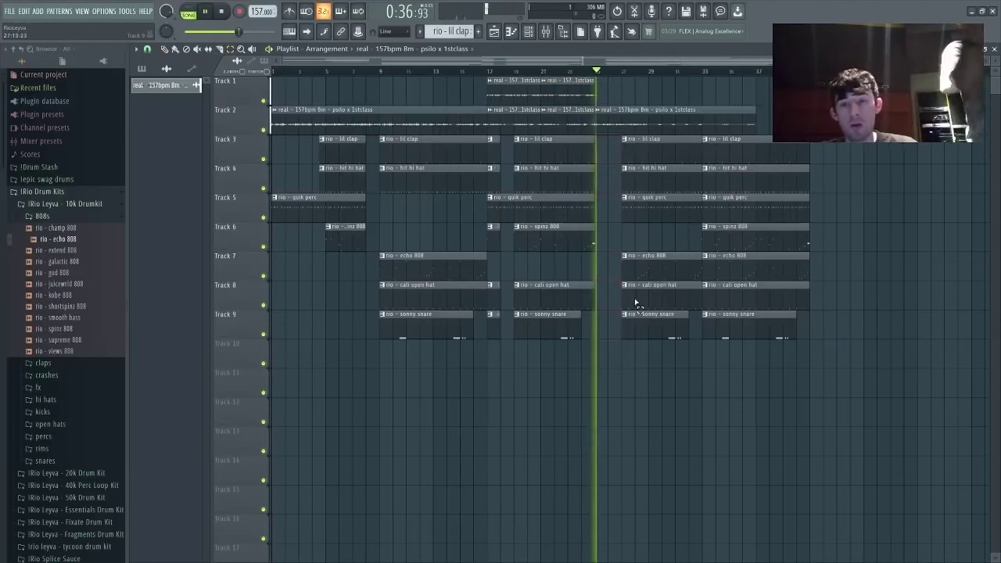
- Delete the cali open hat and quik perc clips from bars 27–32
left_click(641, 299)
key("Delete")
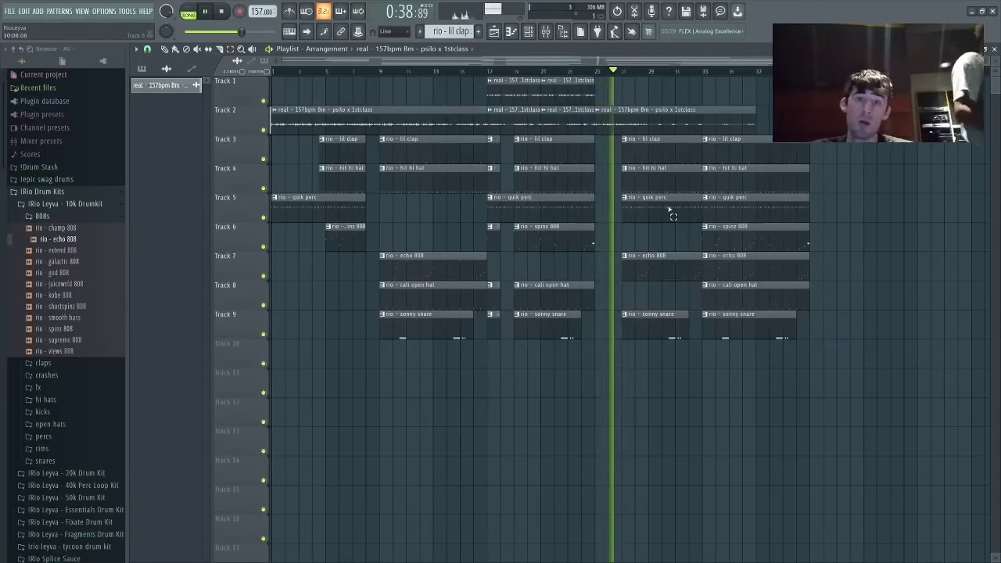
left_click(670, 210)
key("Delete")
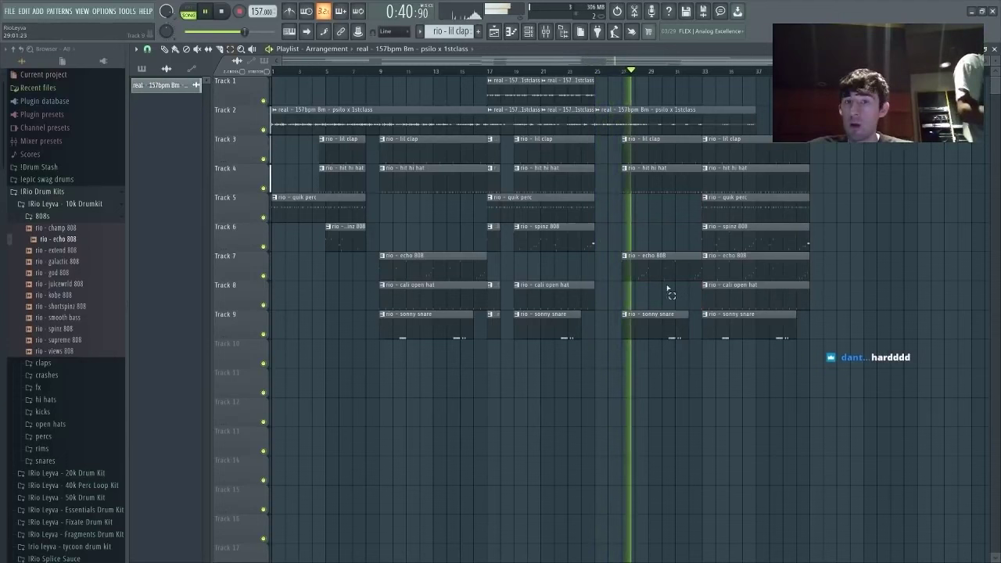
- Repeat the four-bar sample clip on track 1 from bar 25, moving the last copy to bar 33
left_click_drag(643, 125, 796, 93)
left_click(559, 83, "ctrl")
key("ctrl+b")
key("ctrl+b")
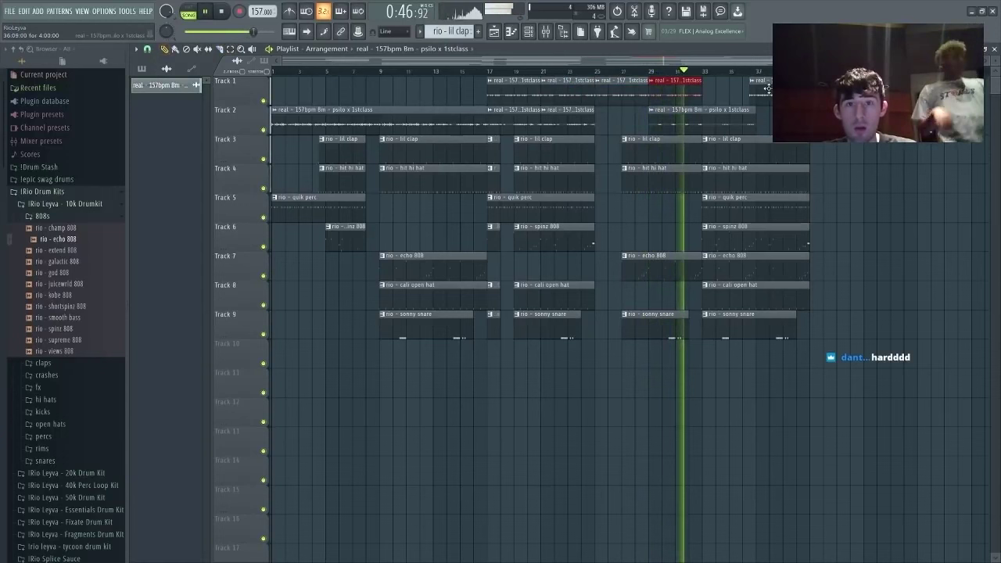
left_click_drag(765, 90, 715, 82)
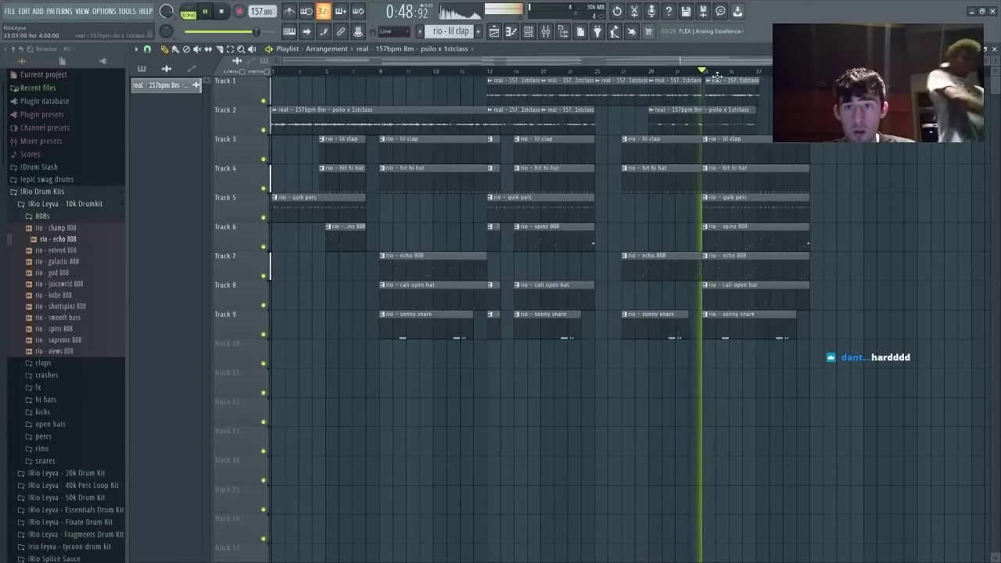
key("space")
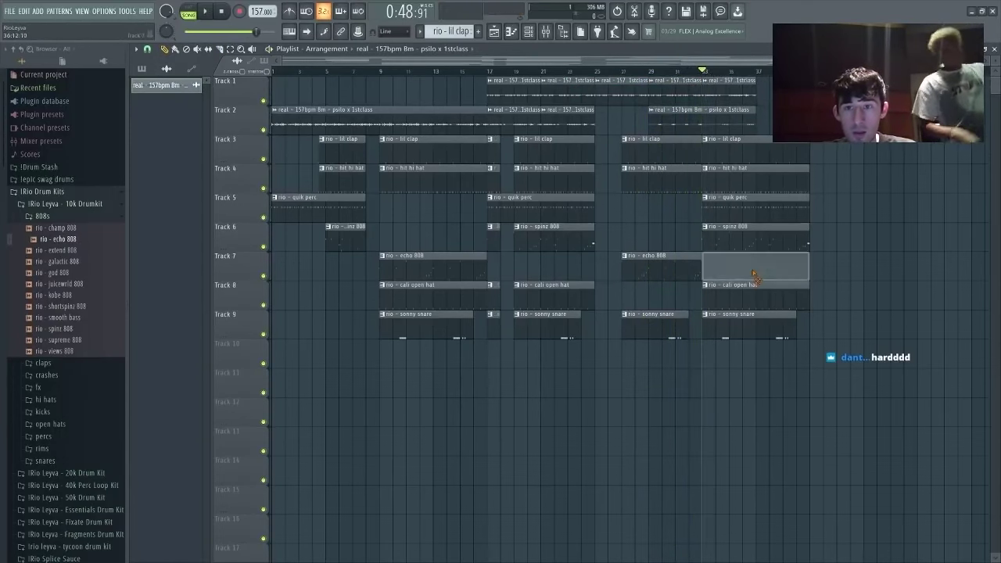
- Delete the echo 808 clip at bar 33, slice out bar 34 from all drums except quik perc, and audition from bar 33
right_click(752, 270)
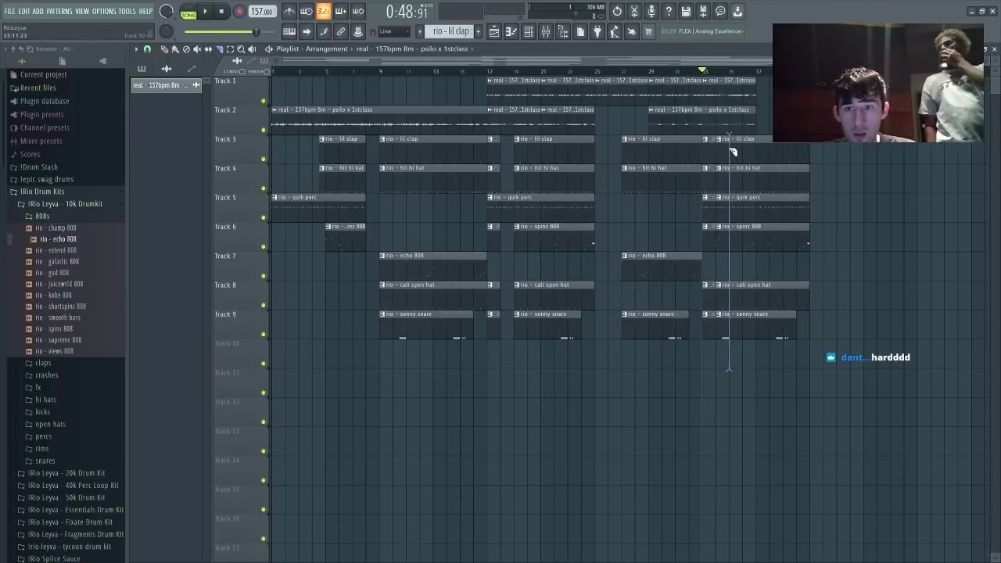
key("ctrl+x")
left_click_drag(730, 345, 721, 222)
key("space")
key("ctrl+z")
key("space")
key("space")
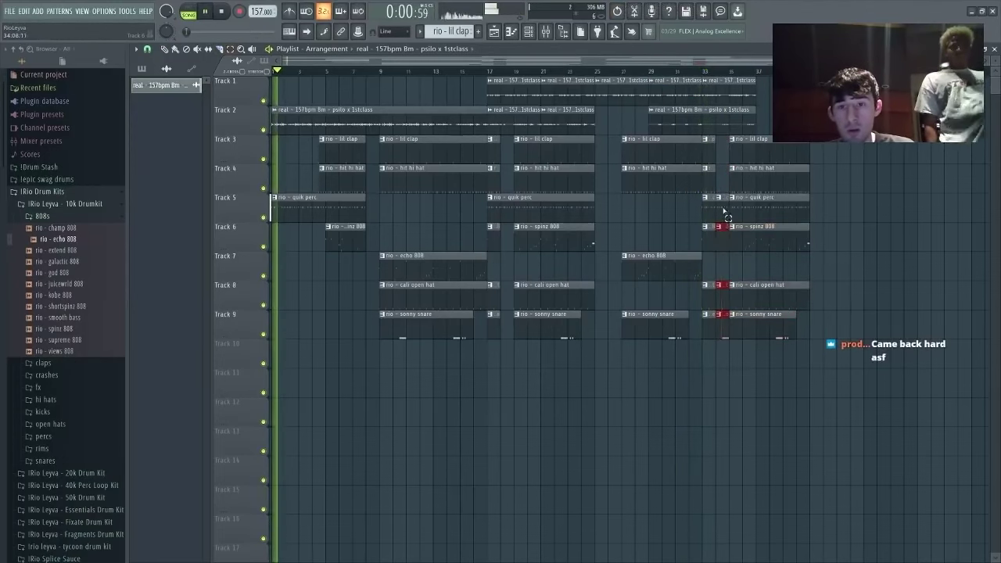
left_click(707, 69)
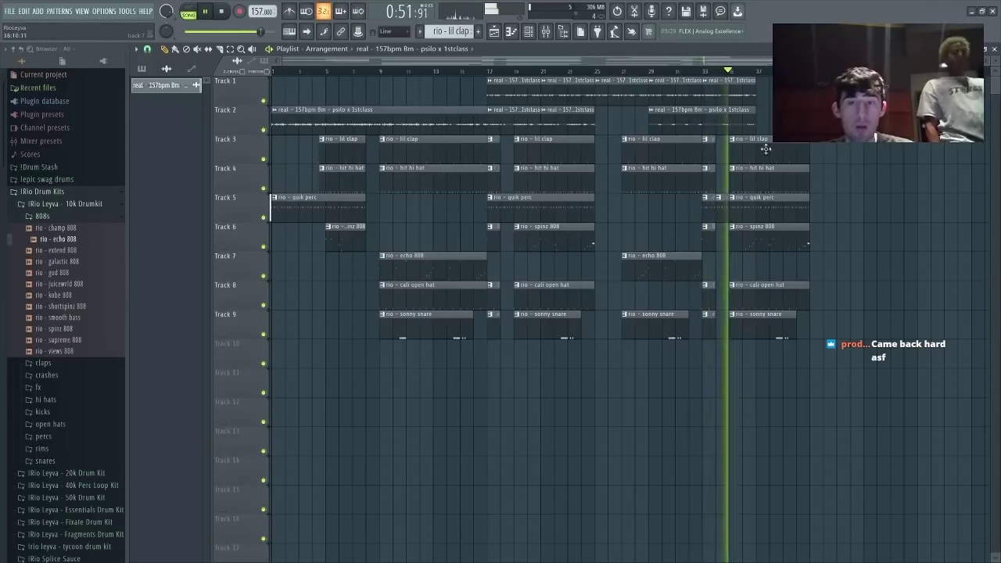
- Extend the sample clips on tracks 1 and 2 through bar 40, removing the part that runs past the drums
left_click_drag(763, 135, 720, 81)
key("ctrl+b")
left_click(811, 341, "ctrl")
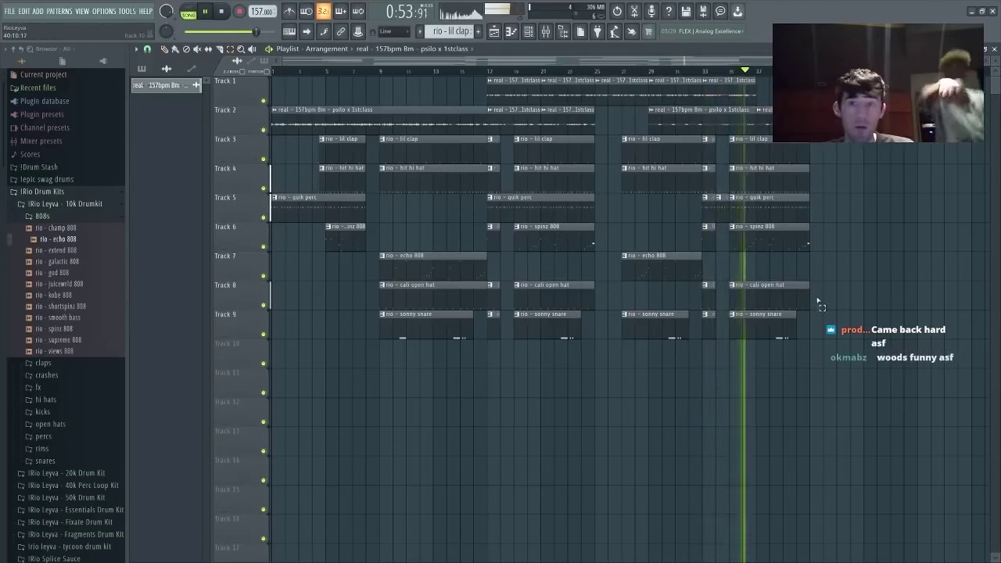
key("ctrl+z")
left_click_drag(843, 154, 814, 121)
key("Delete")
left_click_drag(713, 120, 706, 90)
left_click_drag(712, 90, 736, 121)
key("ctrl+b")
- Duplicate the whole arrangement to bar 41 and delete the quik perc and hit hi hat clips from the copied intro
left_click_drag(860, 427, 303, 78)
key("ctrl+b")
scroll(675, 295, "right", 5)
left_click(442, 206)
key("Delete")
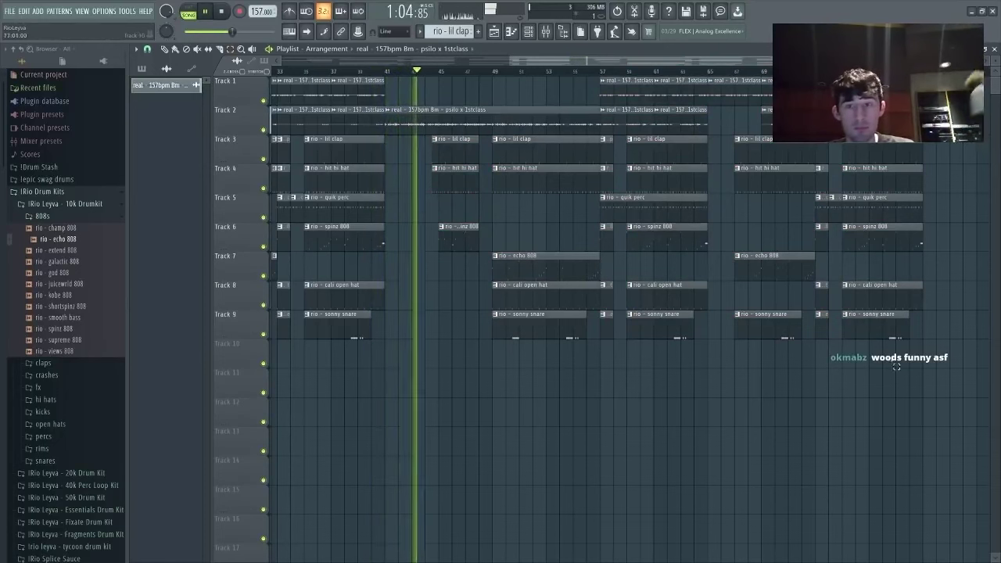
right_click(456, 188)
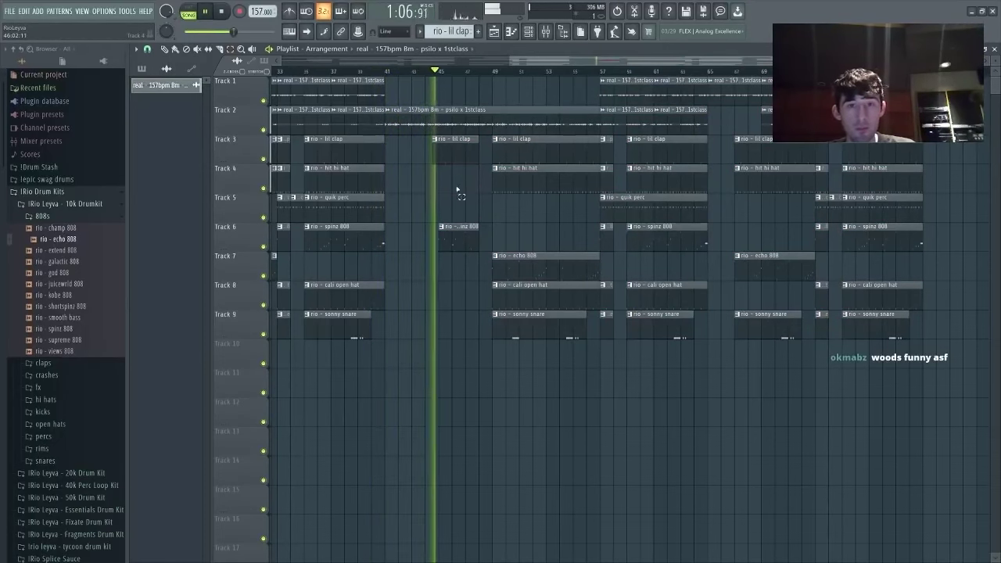
- Duplicate the bars 41–80 section to bar 81 and clear the sliced drum clips from bars 107–108
left_click_drag(924, 399, 393, 92)
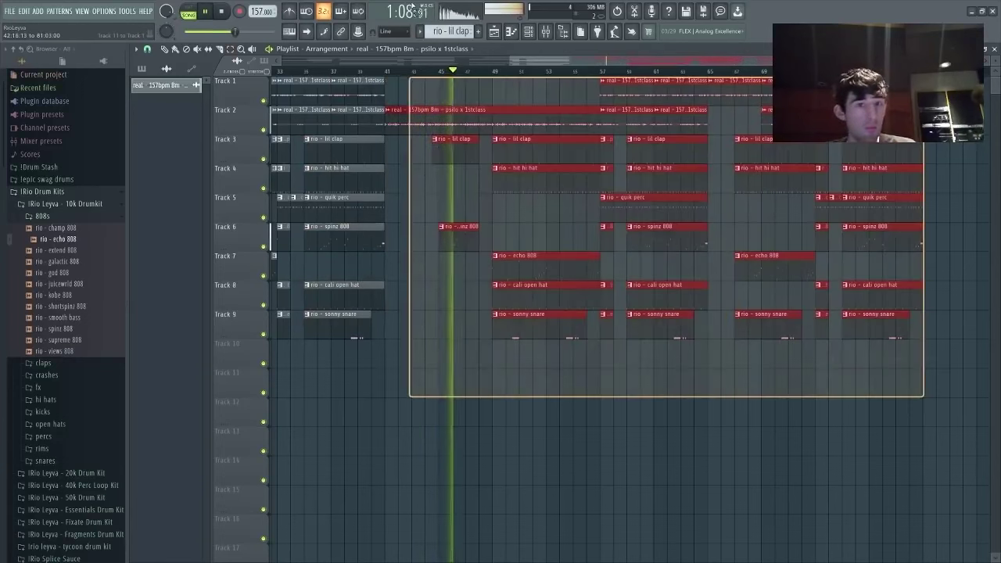
key("ctrl+b")
left_click(770, 360, "ctrl")
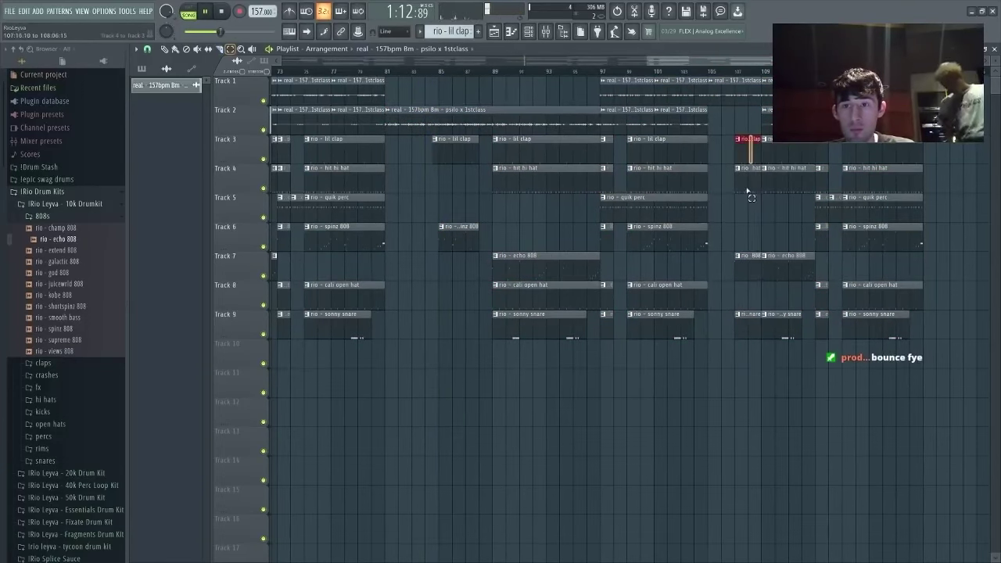
key("ctrl+z")
key("ctrl+z")
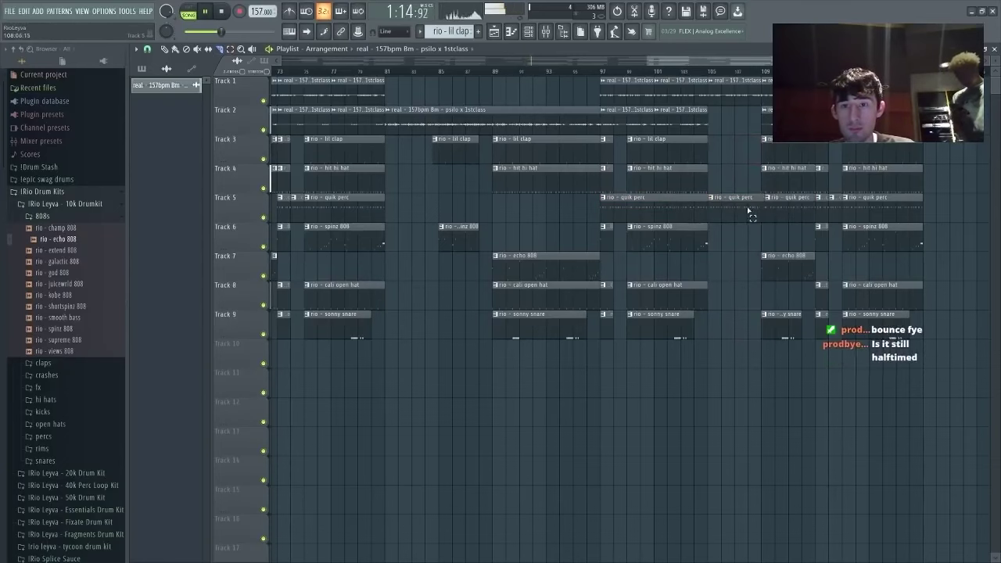
- Delete the quik perc clip at bars 105–108 and every clip from bar 113 onward, and stop playback
left_click(751, 211, "ctrl")
key("Delete")
left_click_drag(932, 368, 820, 94)
key("Delete")
key("space")
- Set the playlist snap to Bar and place the woods tag fx sample from the Tags folder on track 8 at bar 5
left_click(147, 49)
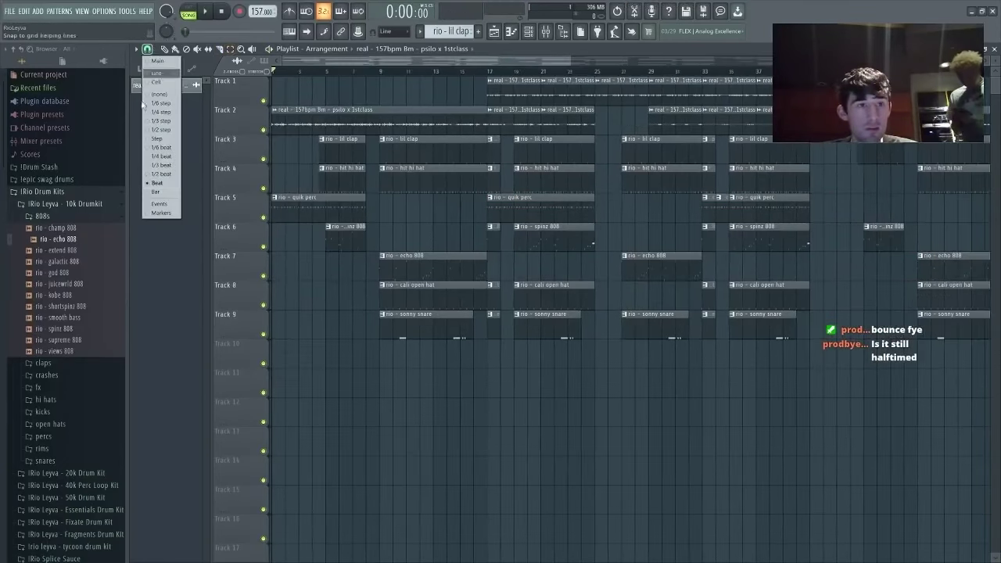
left_click(155, 192)
scroll(72, 469, "down", 10)
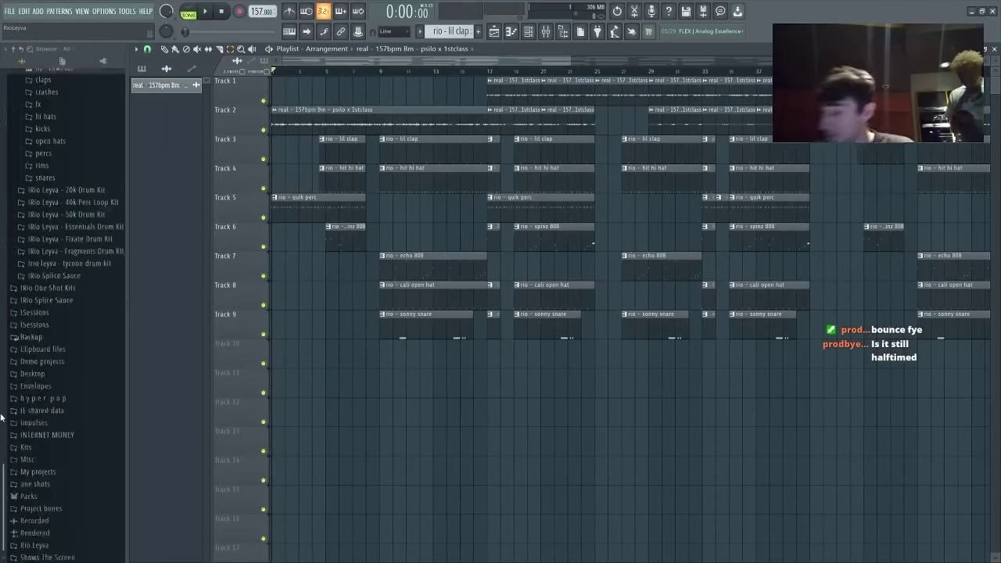
left_click(32, 533)
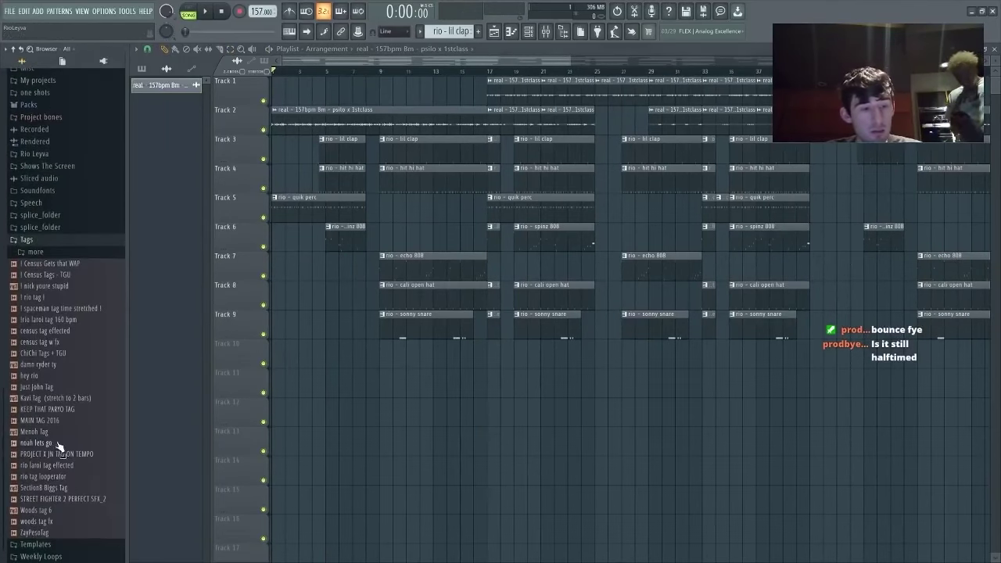
left_click_drag(34, 525, 345, 293)
- Open the woods tag fx sample in the audio editor, delete its marker, and save it as woods tag fx_2
double_click(346, 294)
right_click(365, 382)
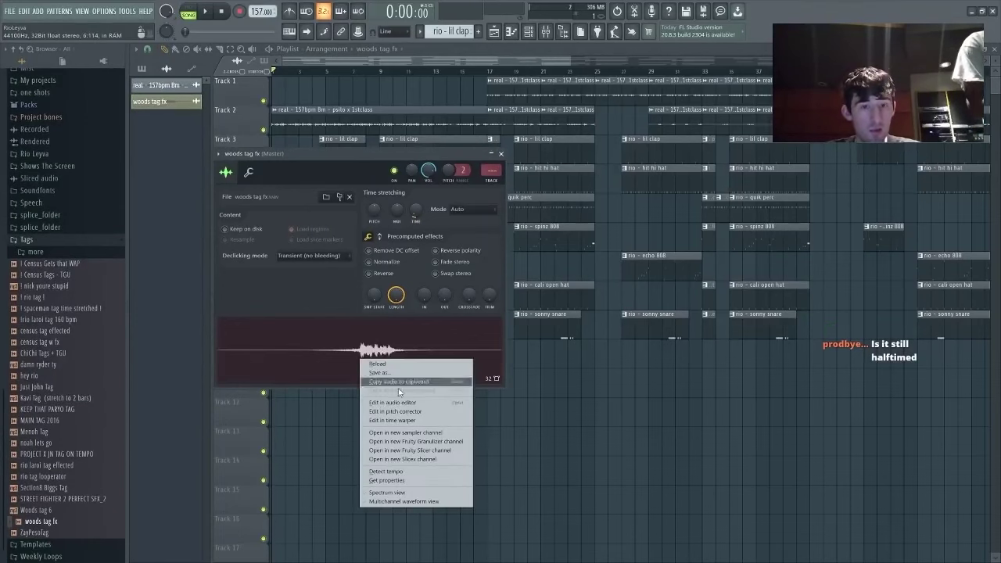
left_click(409, 403)
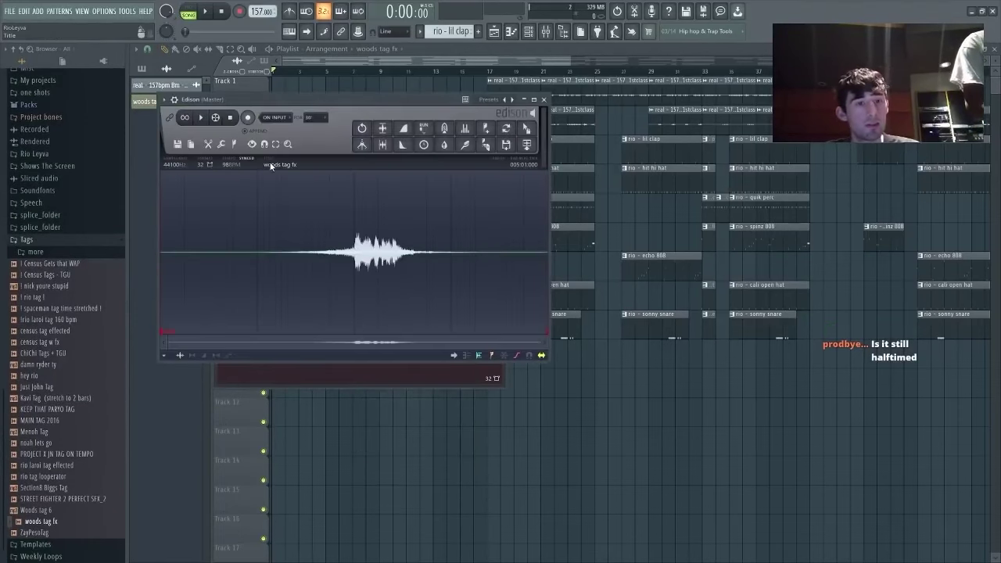
right_click(163, 334)
left_click(184, 343)
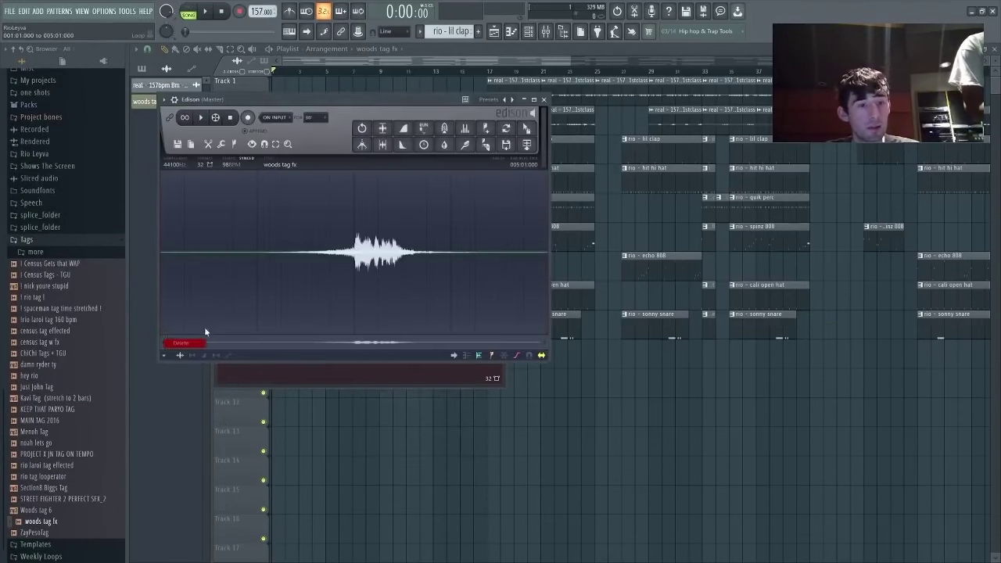
left_click(277, 164)
left_click(808, 392)
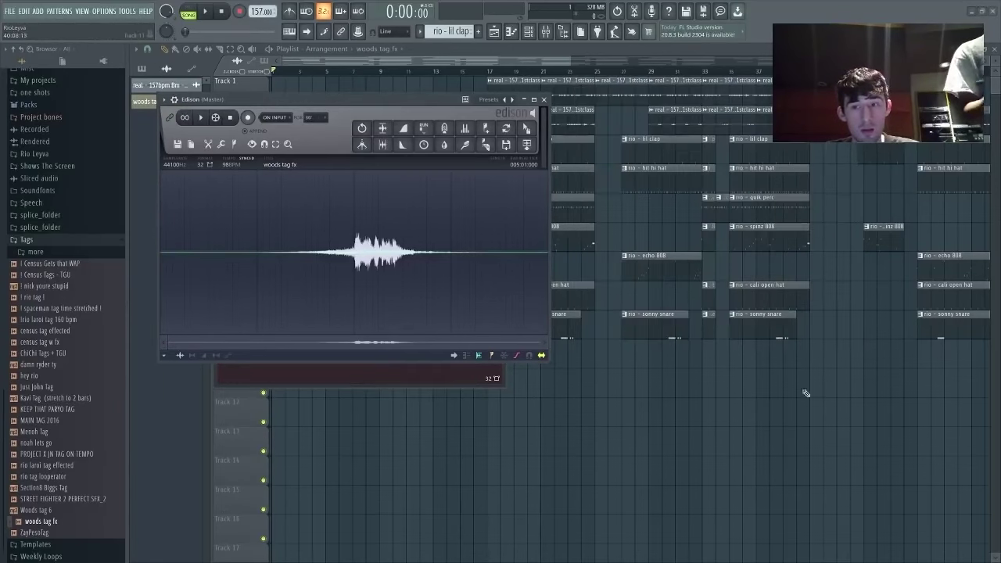
left_click(507, 146)
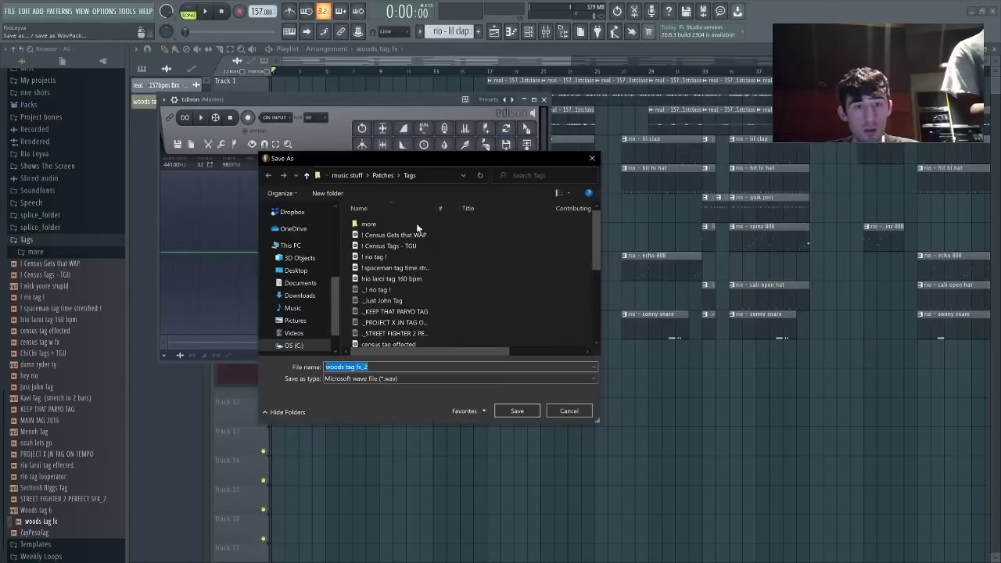
left_click(532, 410)
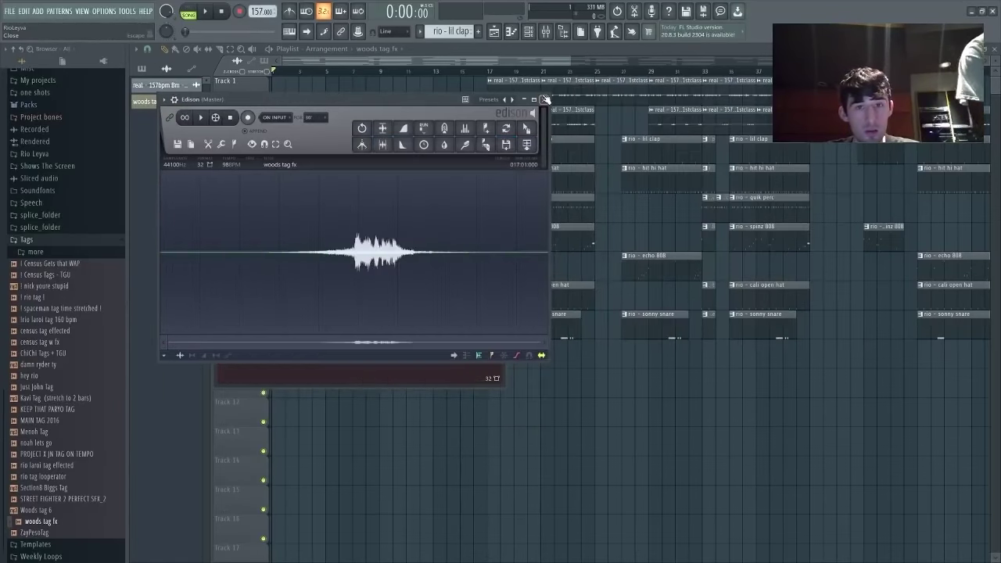
- Close the audio editor, refresh the browser, and place woods tag fx_2 on track 8 at bar 3 in place of the original tag
left_click(545, 100)
left_click(493, 33)
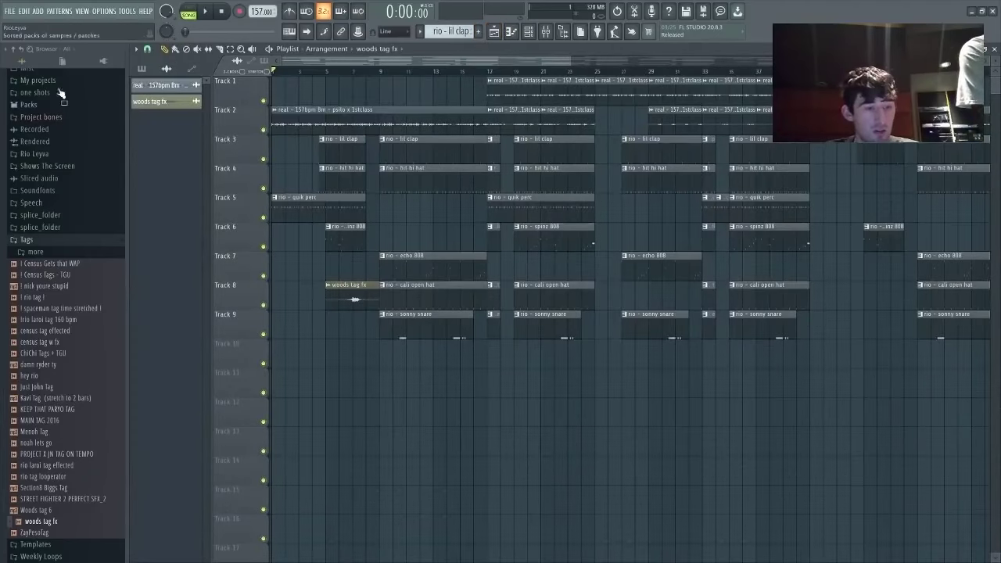
left_click(22, 51)
left_click_drag(43, 540, 330, 298)
double_click(334, 295)
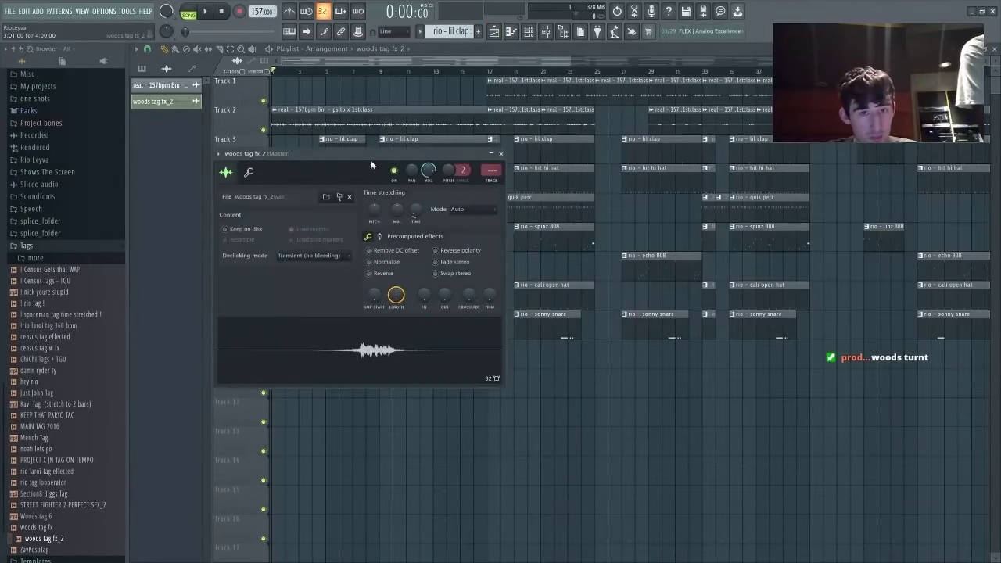
- Set the playlist snap to Beat
left_click_drag(570, 62, 407, 89)
left_click(147, 49)
left_click(158, 93)
scroll(69, 458, "down", 1)
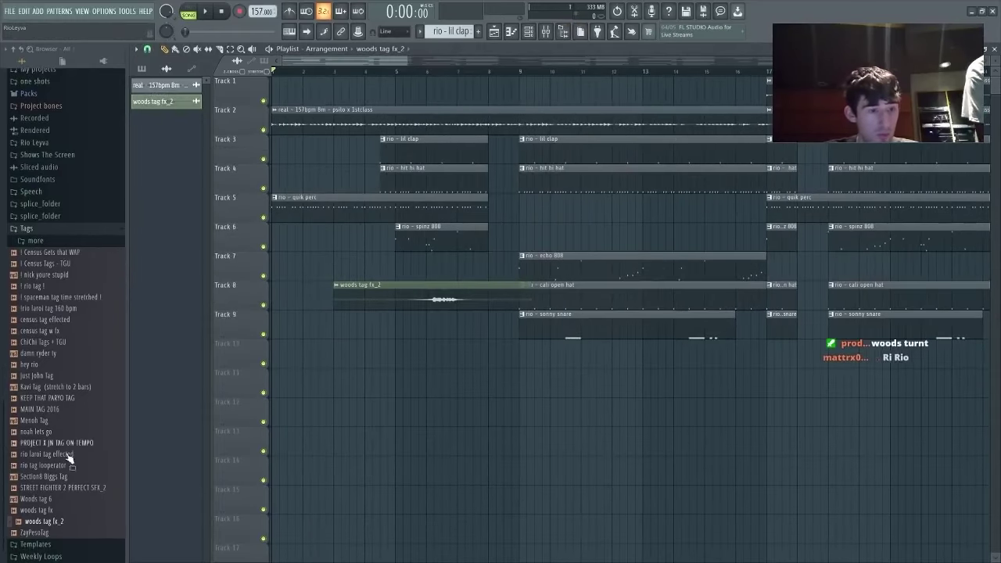
left_click(147, 50)
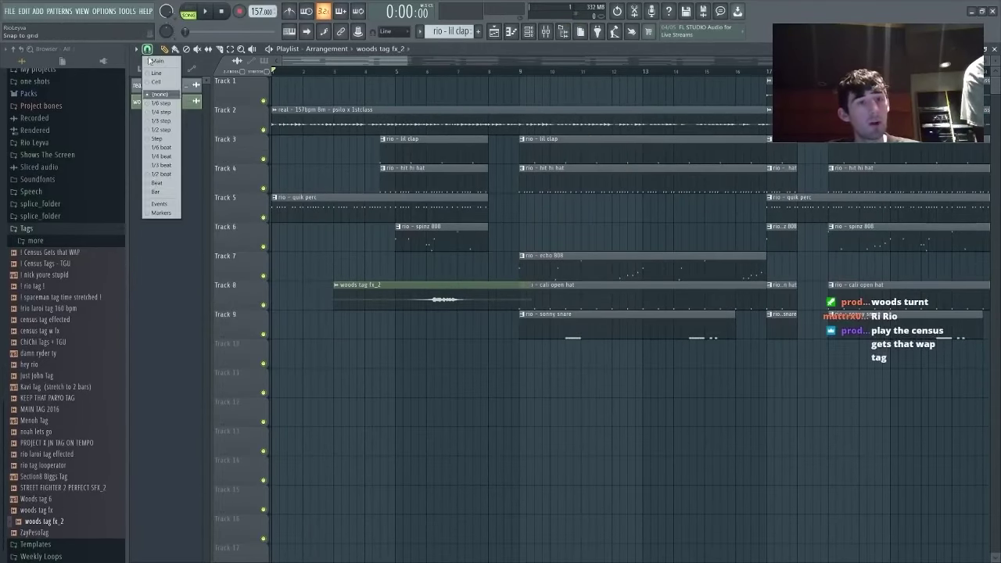
left_click(153, 183)
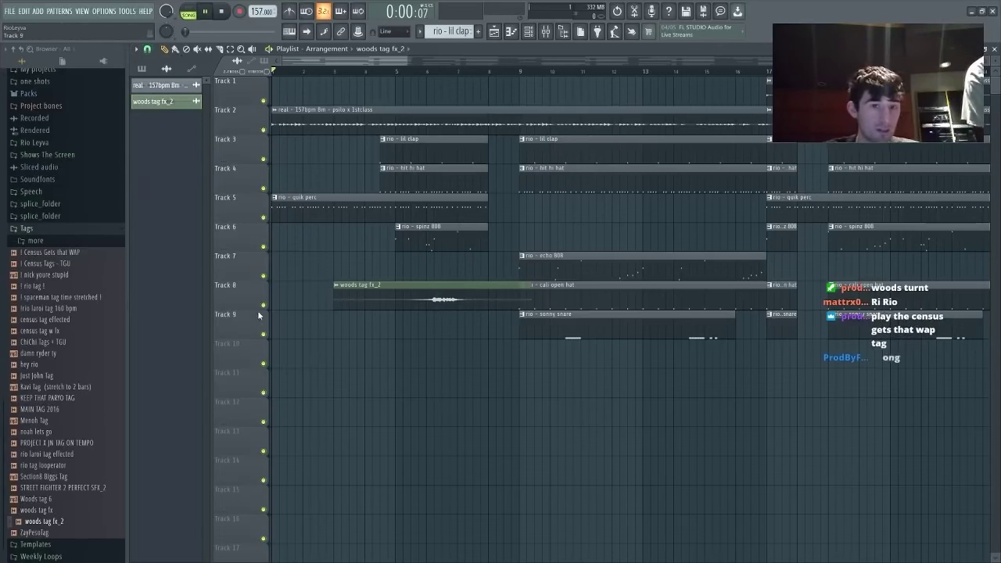
- Add rio tag looperator on track 9 at bar 1, set its stretch mode to Stretch, and lower its channel volume to about 58%
left_click_drag(47, 465, 352, 328)
double_click(354, 323)
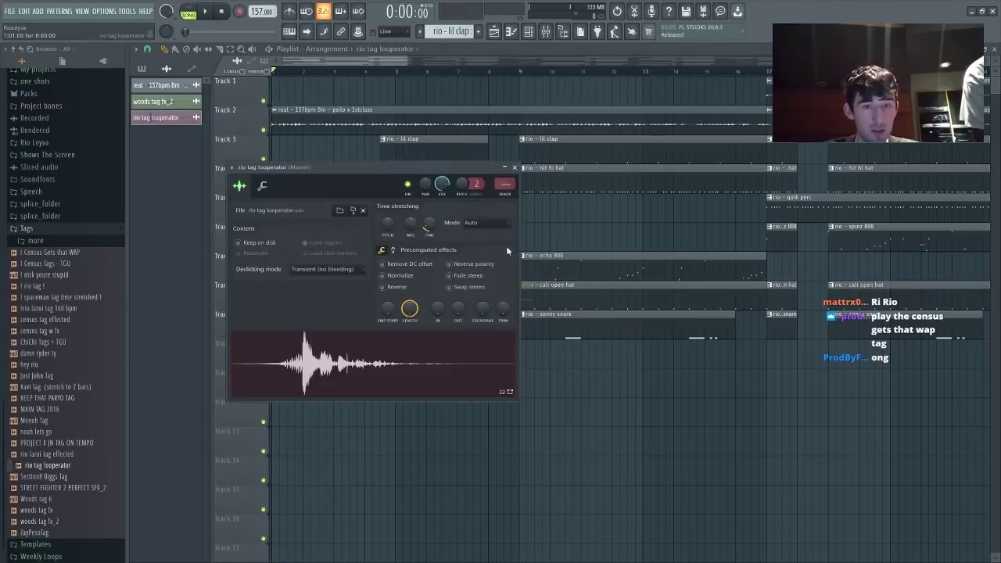
left_click(475, 223)
left_click(481, 270)
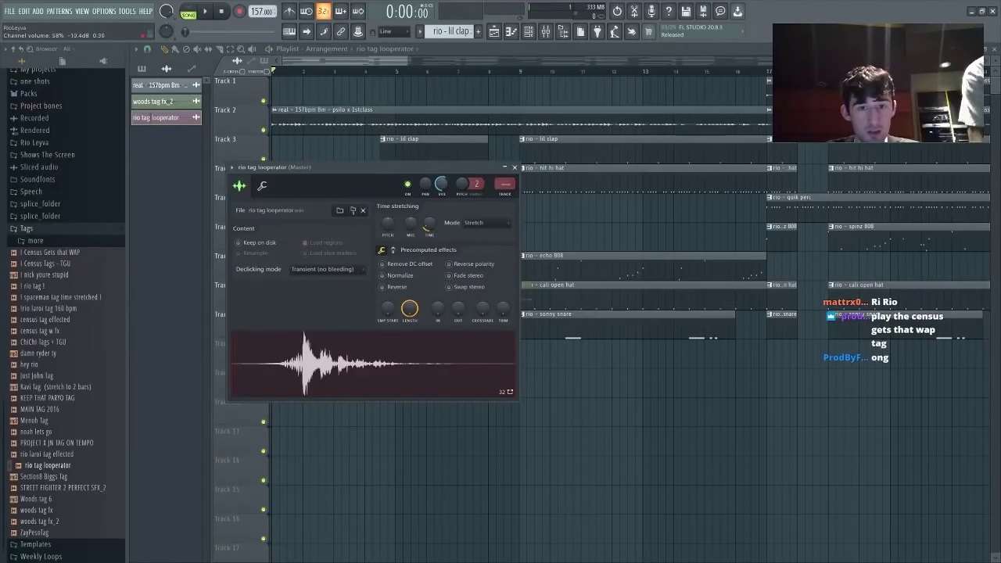
left_click(419, 98)
right_click(419, 98)
- Move woods tag fx_2 to track 11 and rio tag looperator to track 10, and mute both tracks
left_click_drag(403, 302, 411, 387)
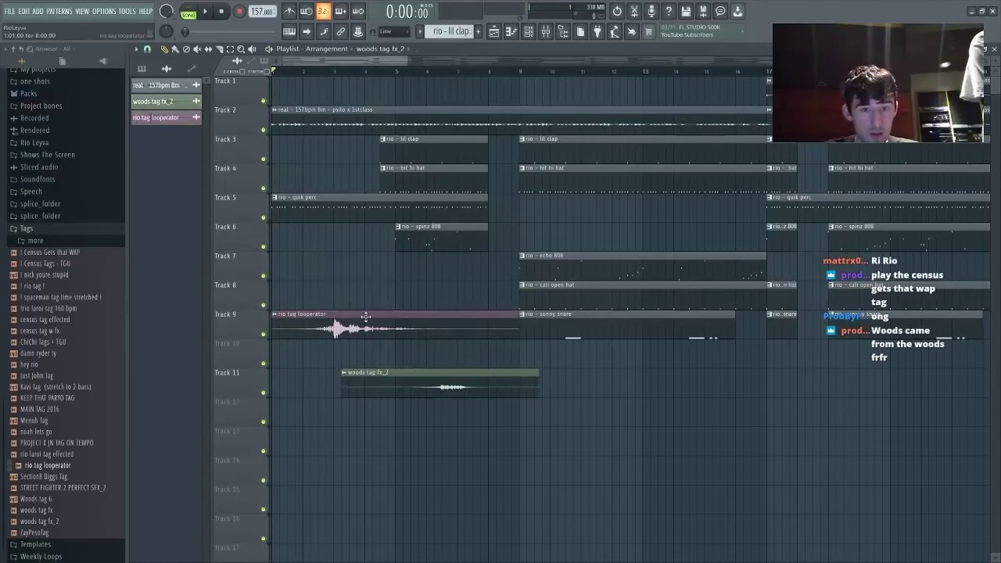
left_click_drag(364, 320, 360, 352)
left_click(263, 363)
left_click(263, 393)
- Play the arrangement from the start with both tag tracks muted to check the intro and main section
key("space")
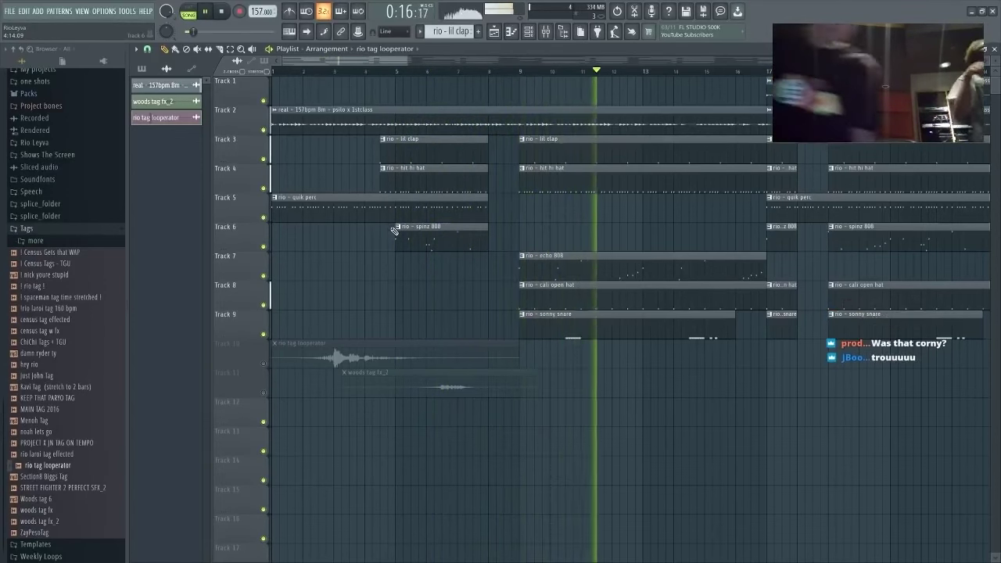
key("space")
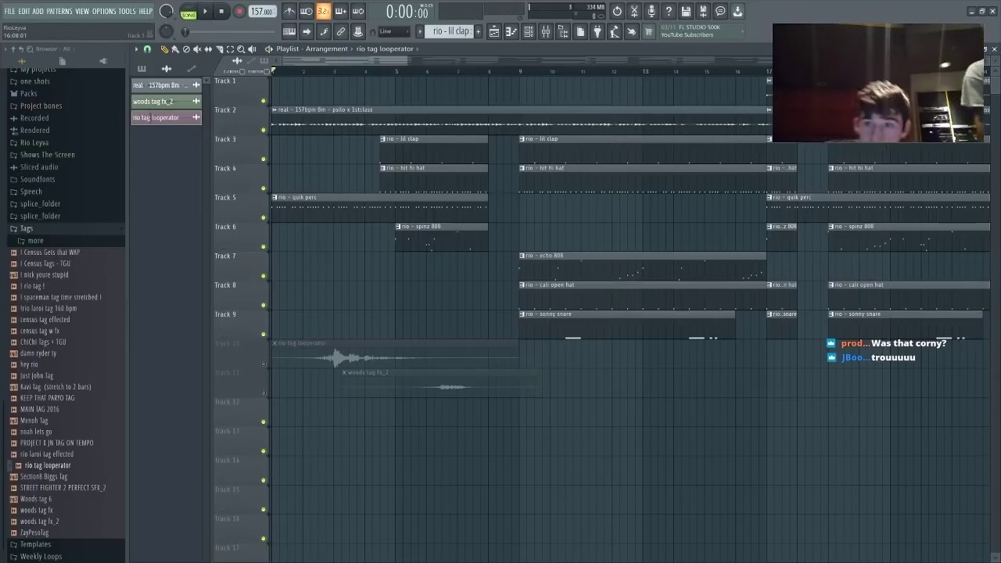
key("space")
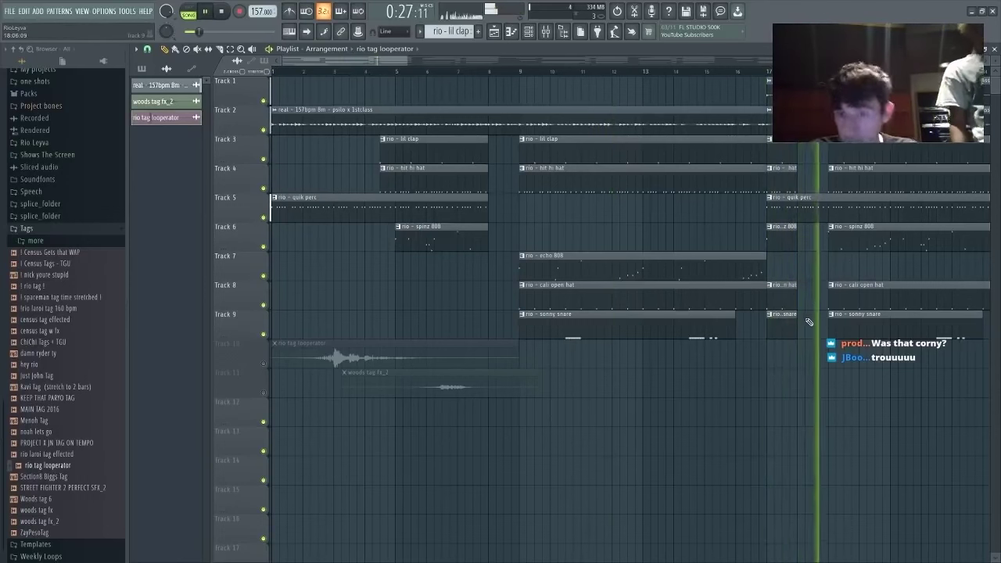
key("space")
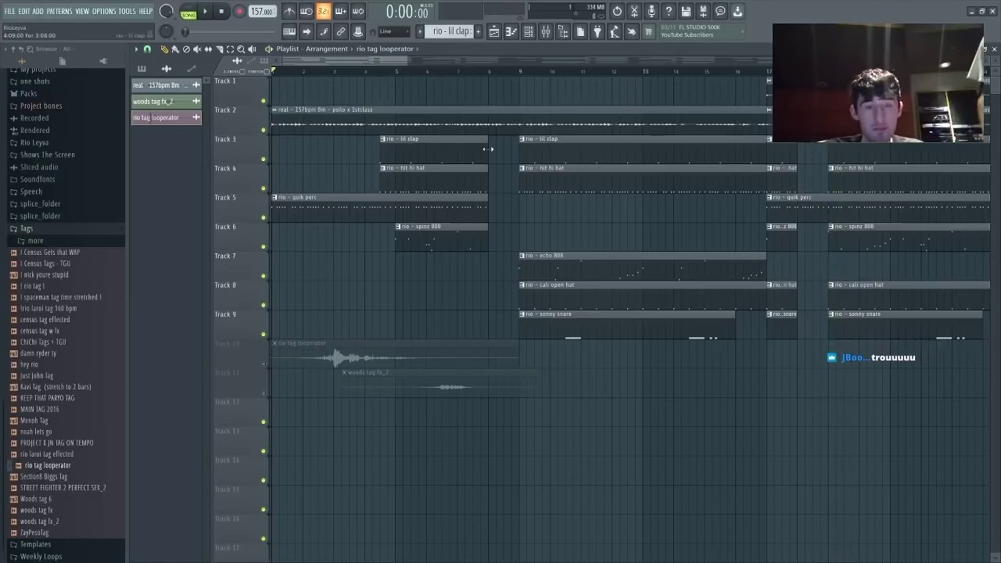
- Audition the rio tag looperator clip on track 10 in solo and switch all tracks back on
right_click(264, 364)
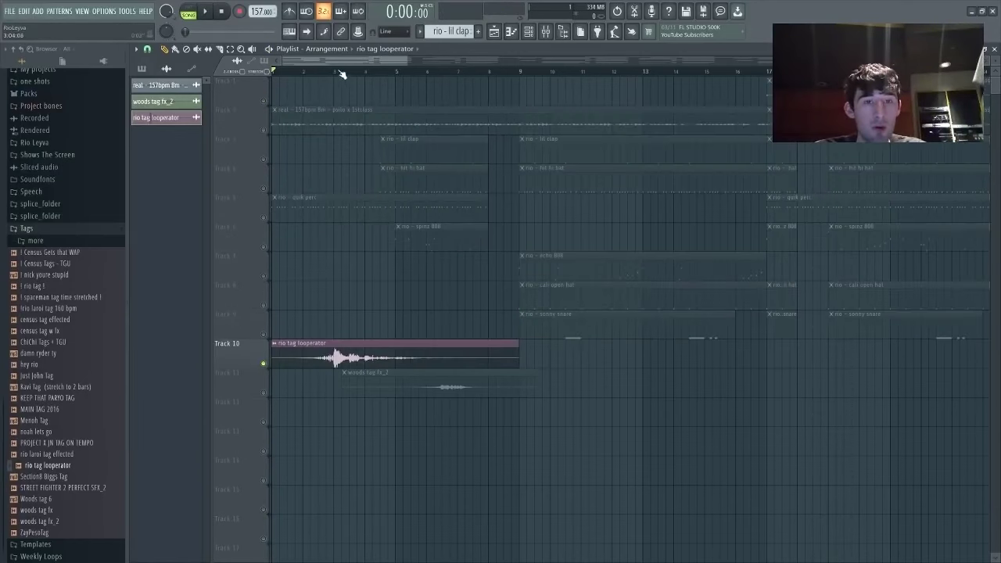
double_click(364, 343)
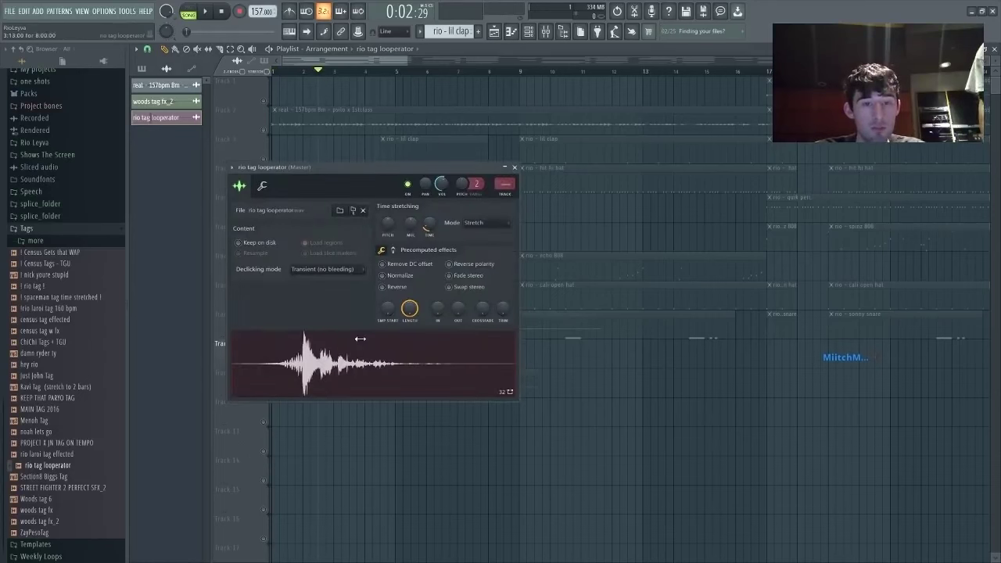
left_click(515, 168)
double_click(402, 349)
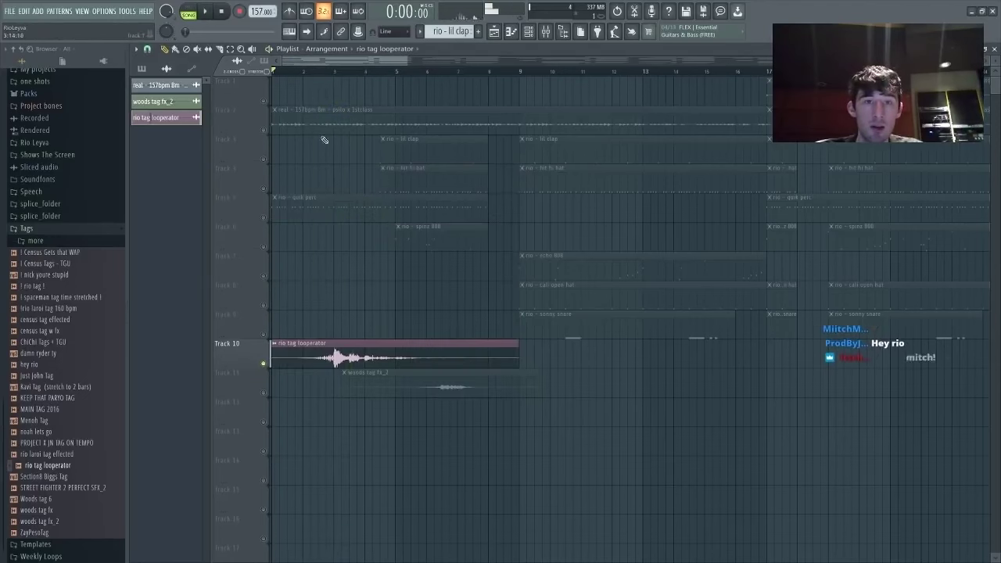
right_click(264, 219)
right_click(264, 218)
- Move the woods tag fx_2 clip on track 11 to bar 1 beat 4 and listen to both tags with the beat
left_click_drag(405, 385, 358, 382)
key("space")
double_click(358, 354)
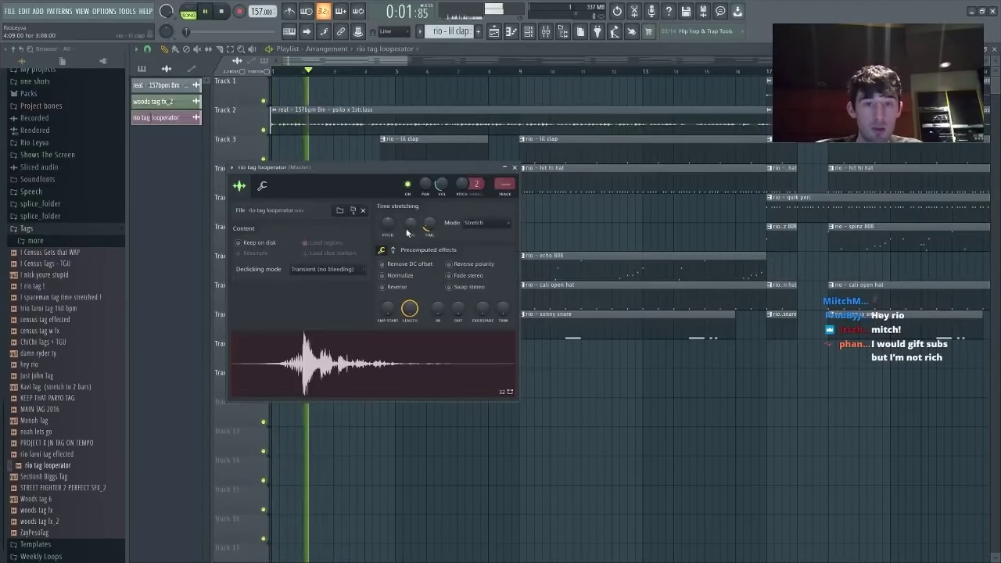
left_click(457, 68)
double_click(406, 389)
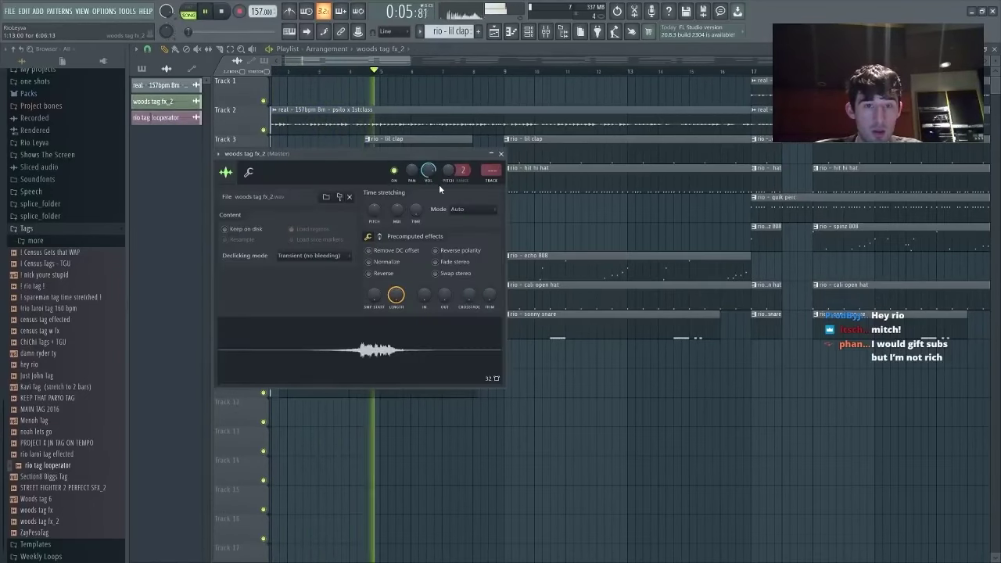
left_click(386, 70)
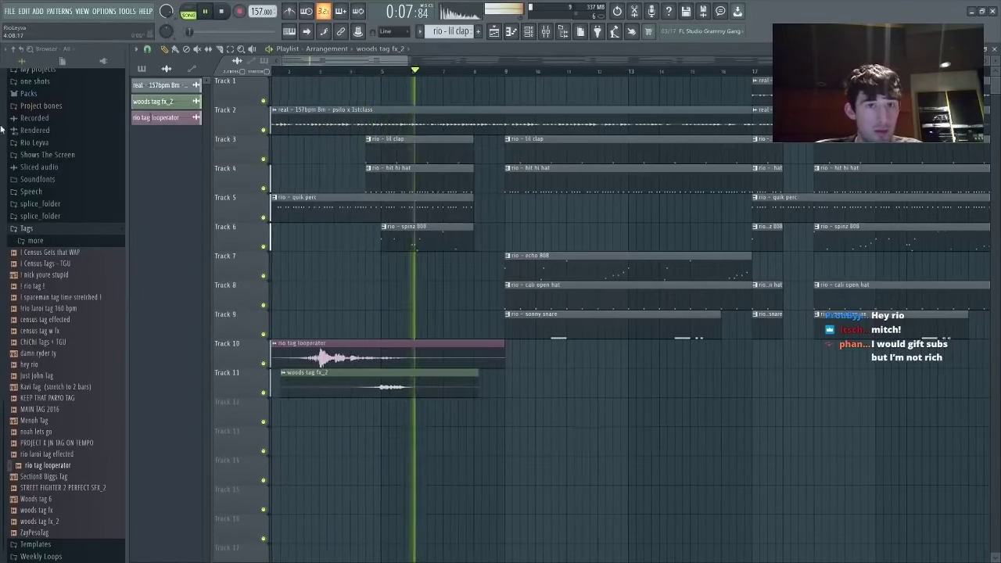
key("space")
key("space")
- Trim the start of the woods tag fx_2 clip and shift it earlier to begin at bar 1, checking its timing
left_click_drag(390, 379, 365, 380)
key("space")
key("space")
left_click_drag(275, 386, 306, 387)
key("space")
key("space")
key("space")
key("space")
- Lower the woods tag fx_2 channel volume to about 68%, turn snapping off, and nudge its clip slightly past bar 1
double_click(314, 385)
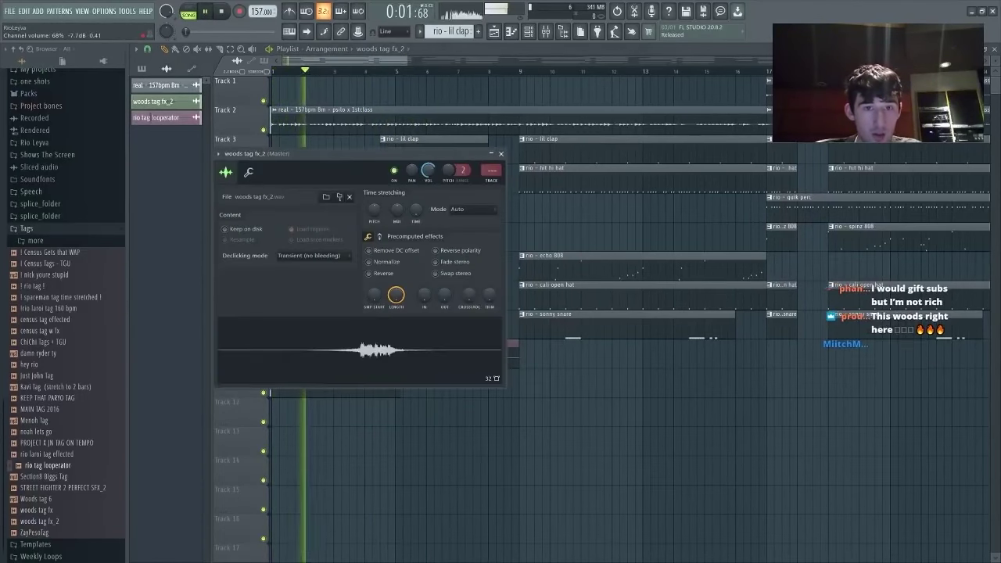
key("Escape")
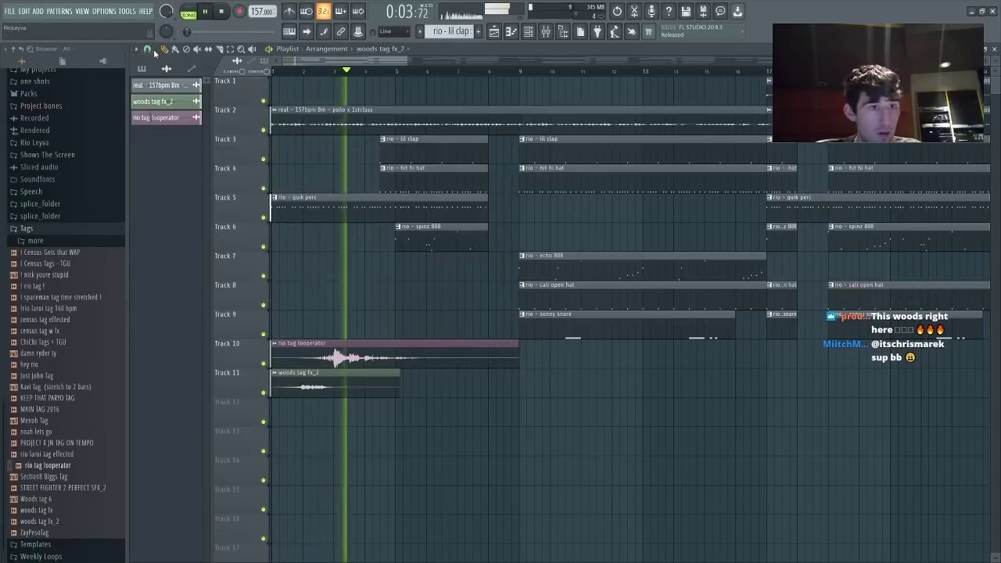
left_click(146, 49)
left_click(161, 95)
left_click_drag(345, 385, 347, 385)
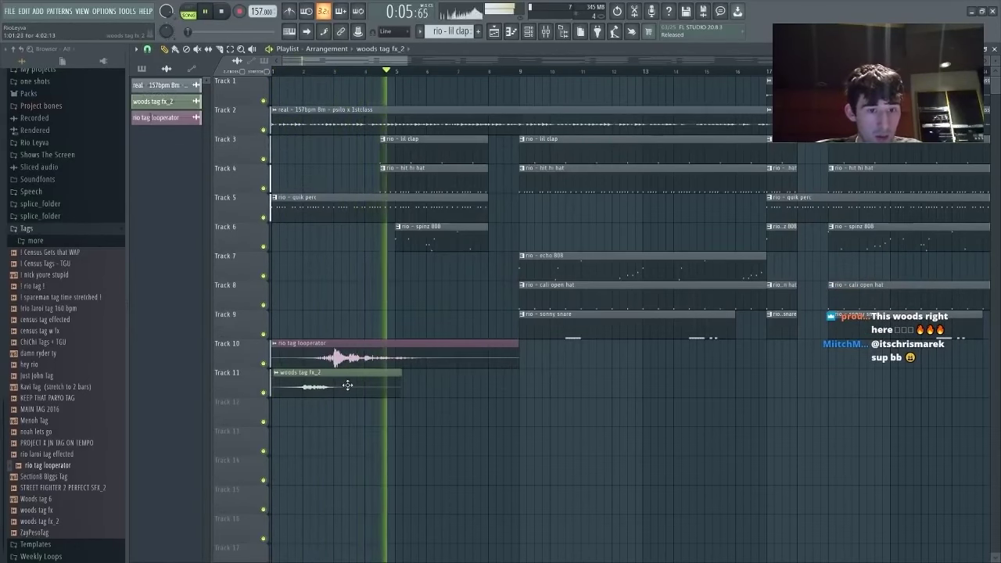
key("space")
- Start saving the project and create a folder named Rio x Woods x Psilo x 1stclass - Quirky 157 BPM inside the April Stems folder
key("ctrl+s")
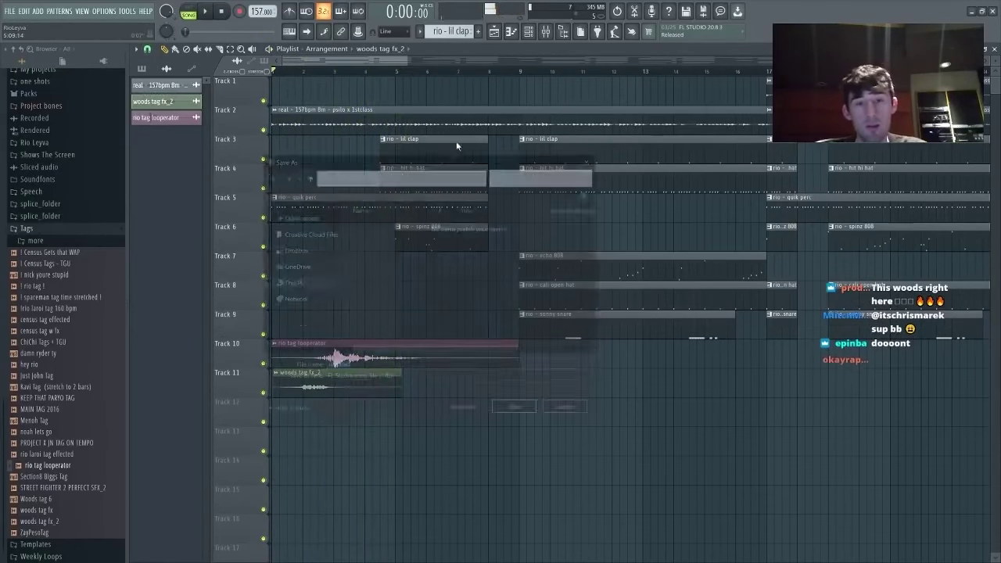
left_click(394, 177)
double_click(402, 230)
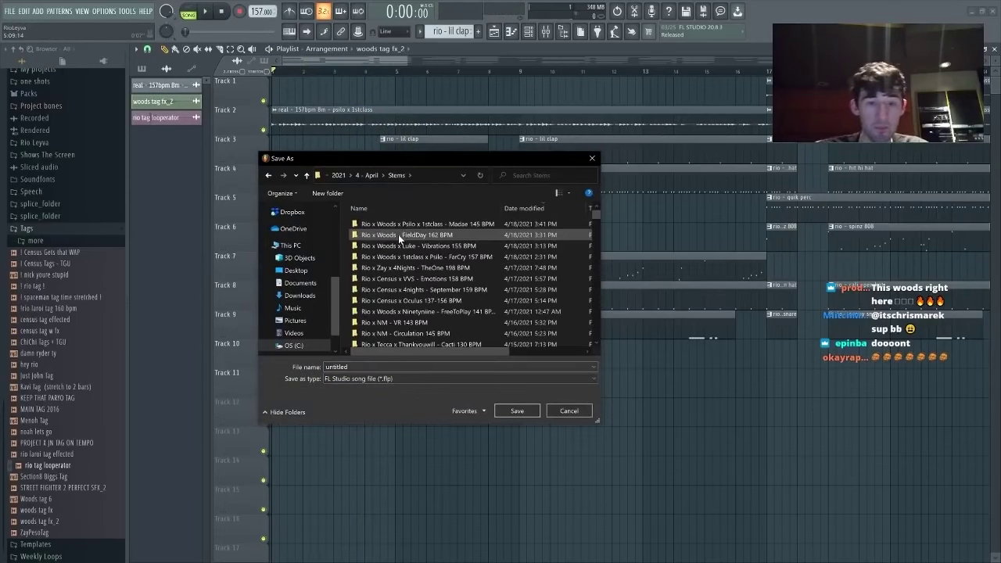
key("ctrl+shift+n")
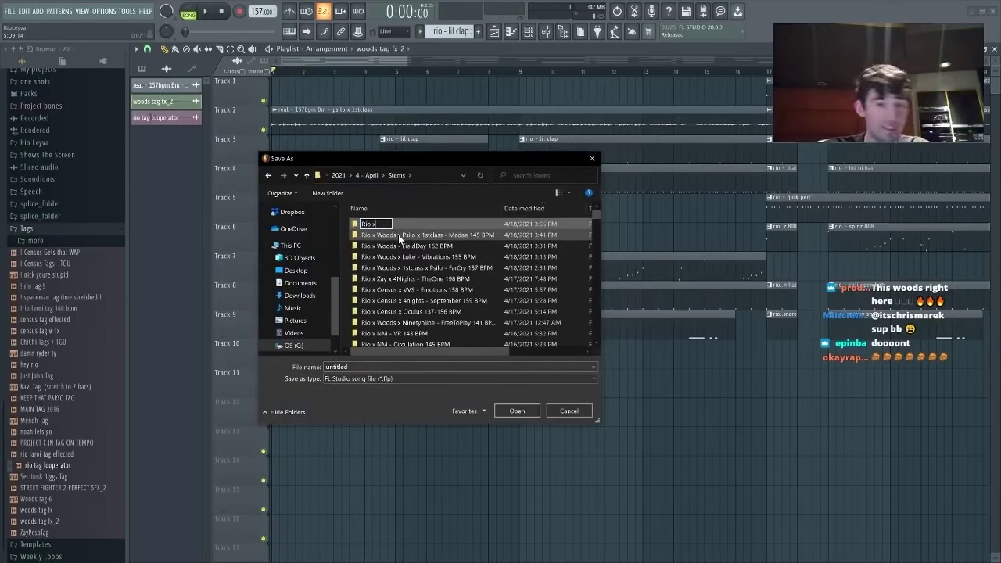
type("Rio x Woods x P")
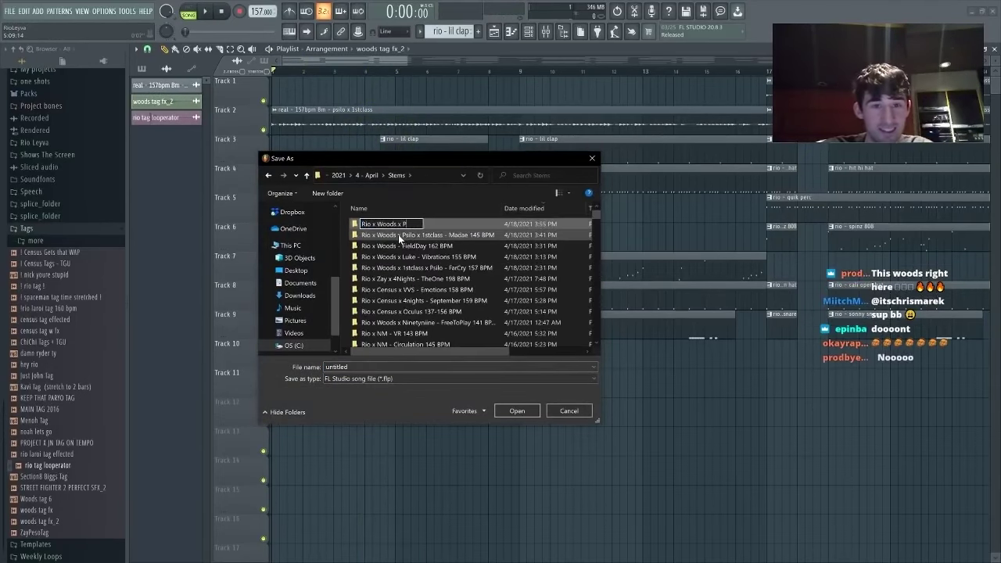
type("silo x ")
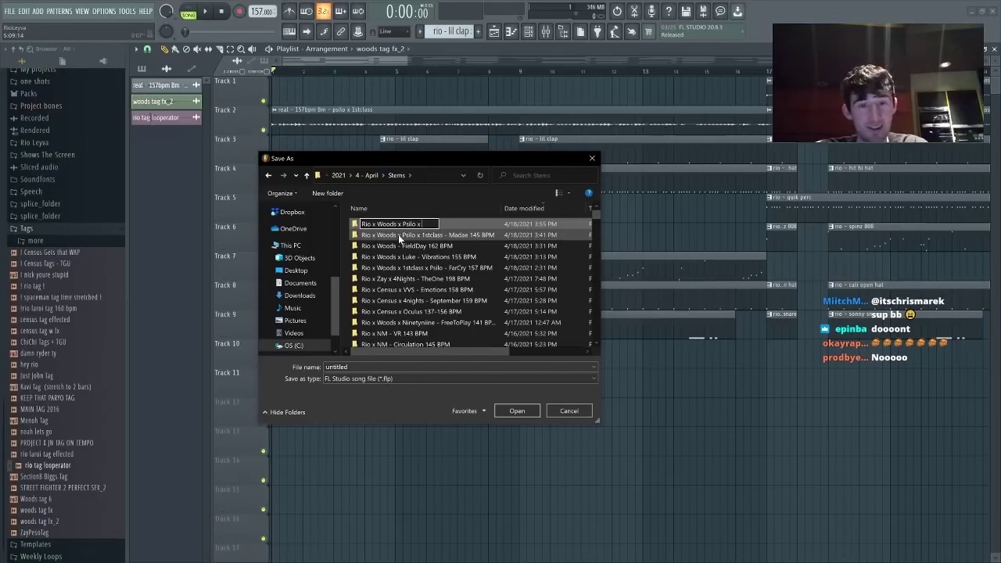
type("1stclass - ")
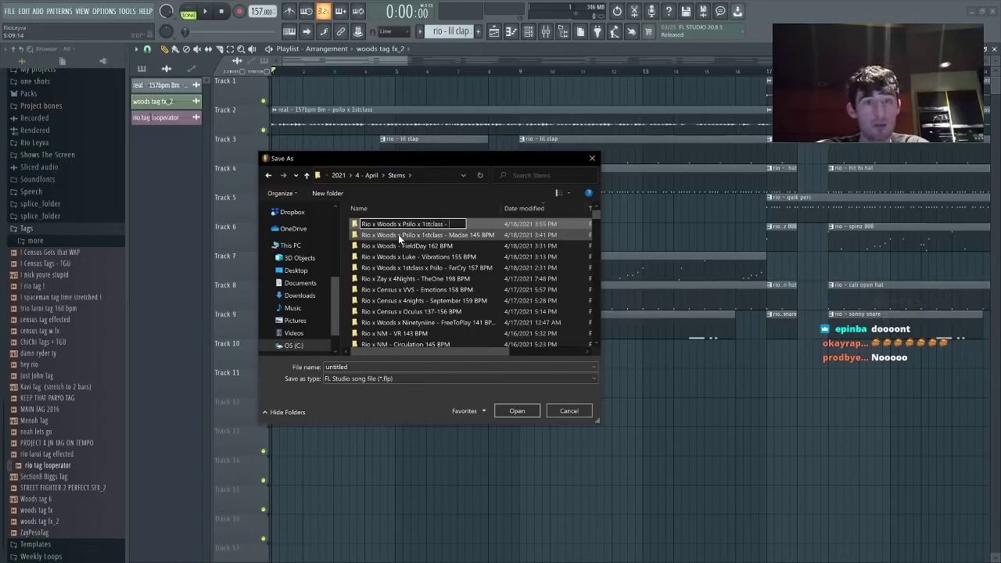
type("Quirky")
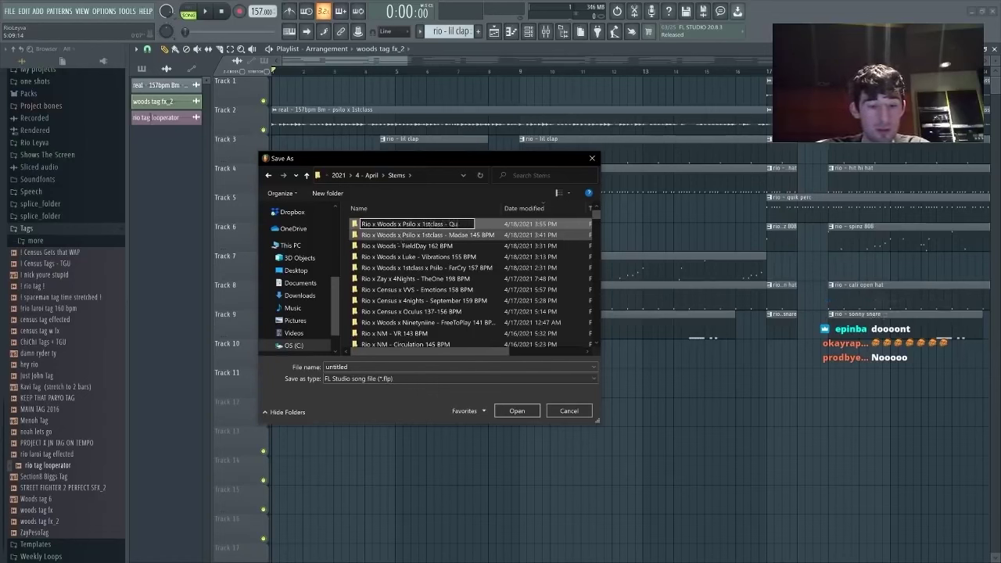
type(" 157 BPM")
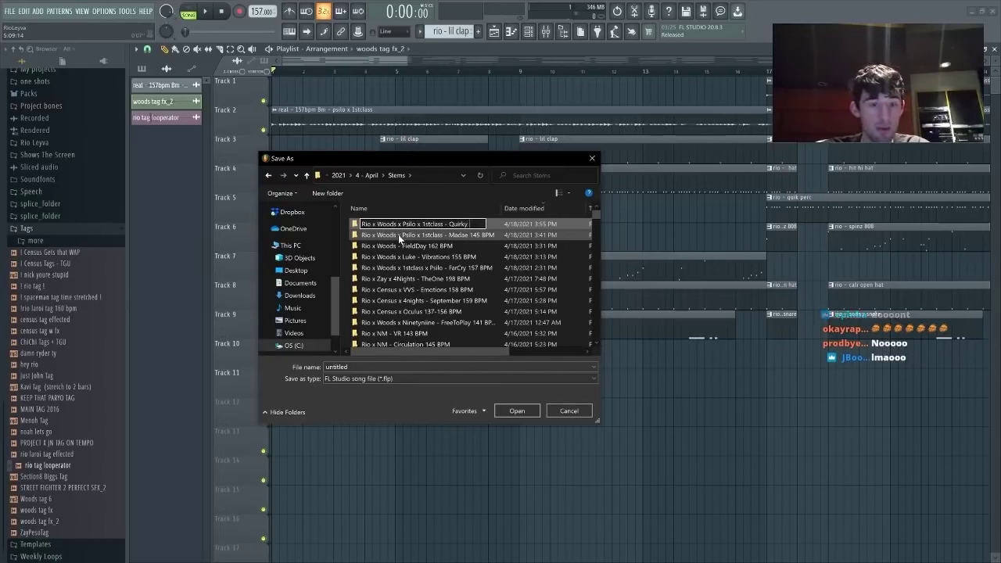
key("ctrl+a")
key("Return")
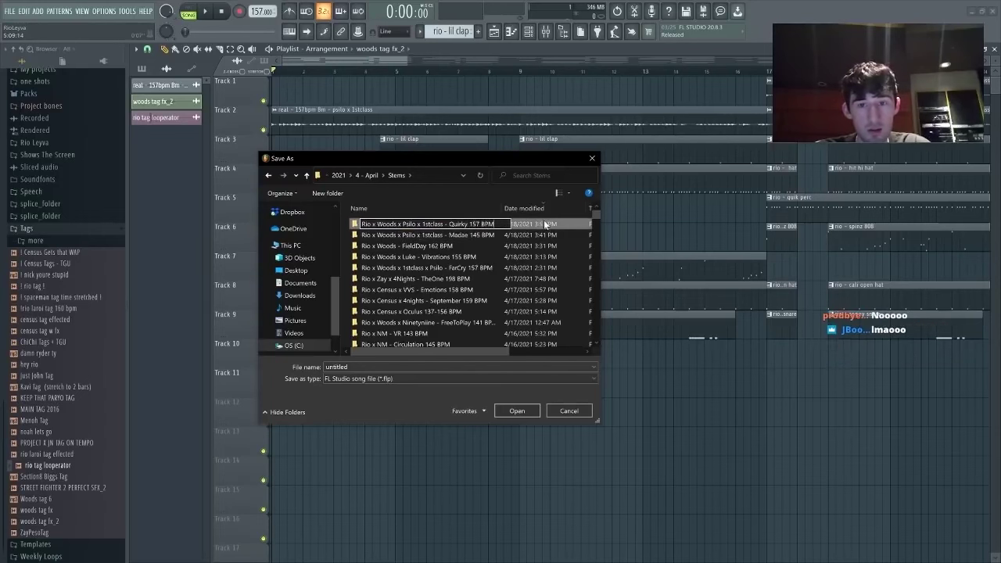
key("Return")
- Save the project in the new folder as Rio x Woods x Psilo x 1stclass - Quirky 157 BPM and render it there as WAV
double_click(530, 224)
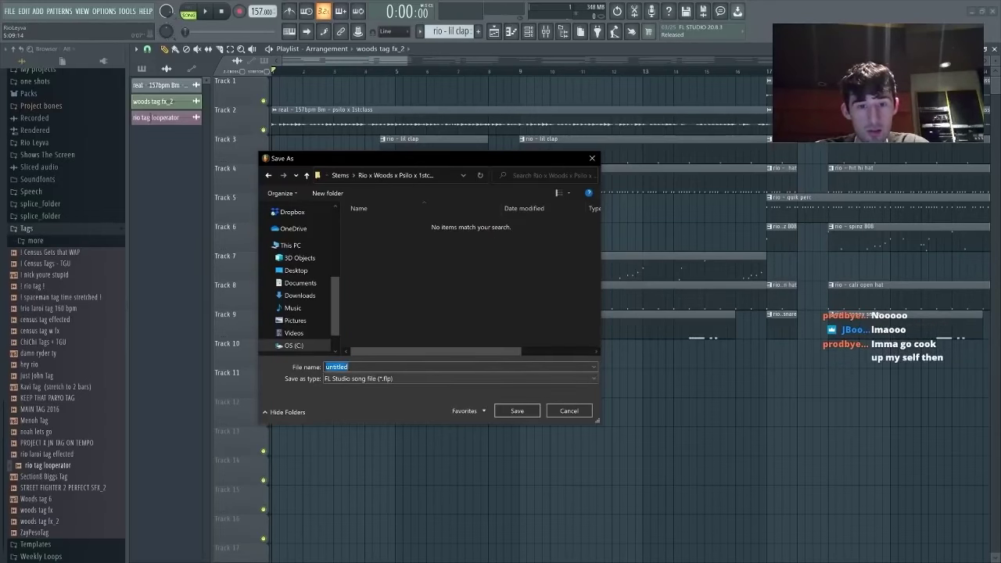
left_click(509, 412)
key("ctrl+r")
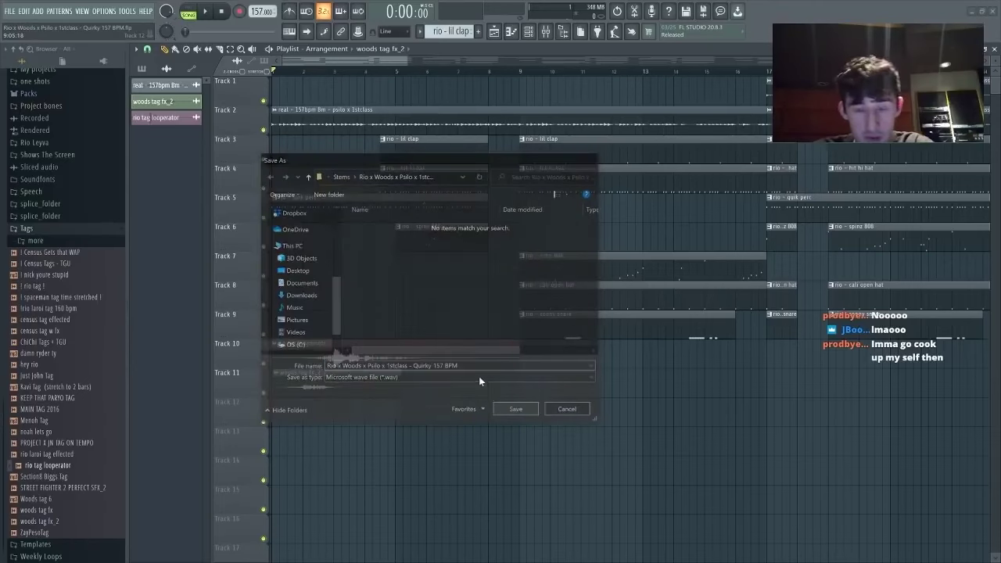
key("Return")
left_click(505, 342)
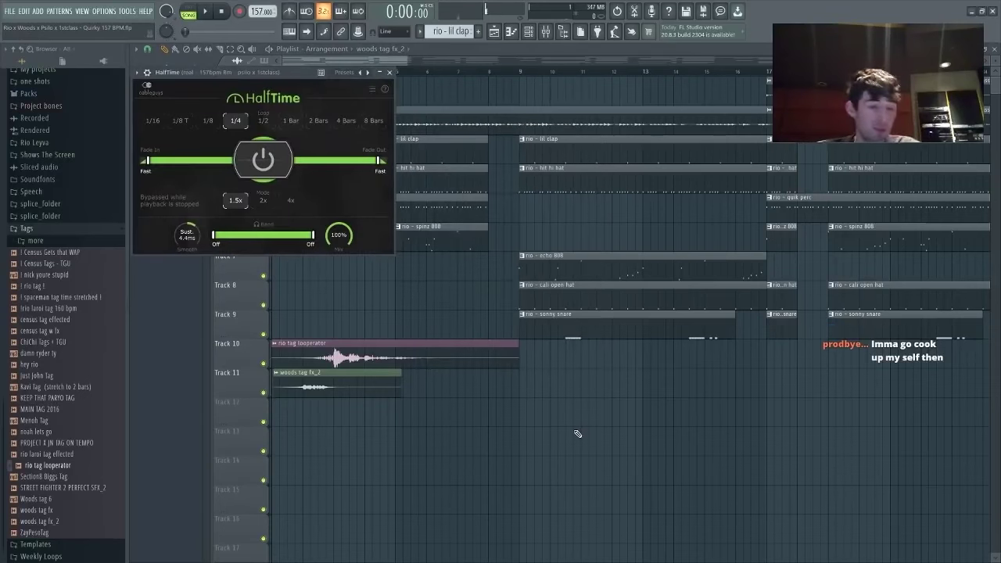
- Render the full song as an MP3 in the April MP3s folder under the project name, using background rendering
key("ctrl+shift+r")
left_click(346, 175)
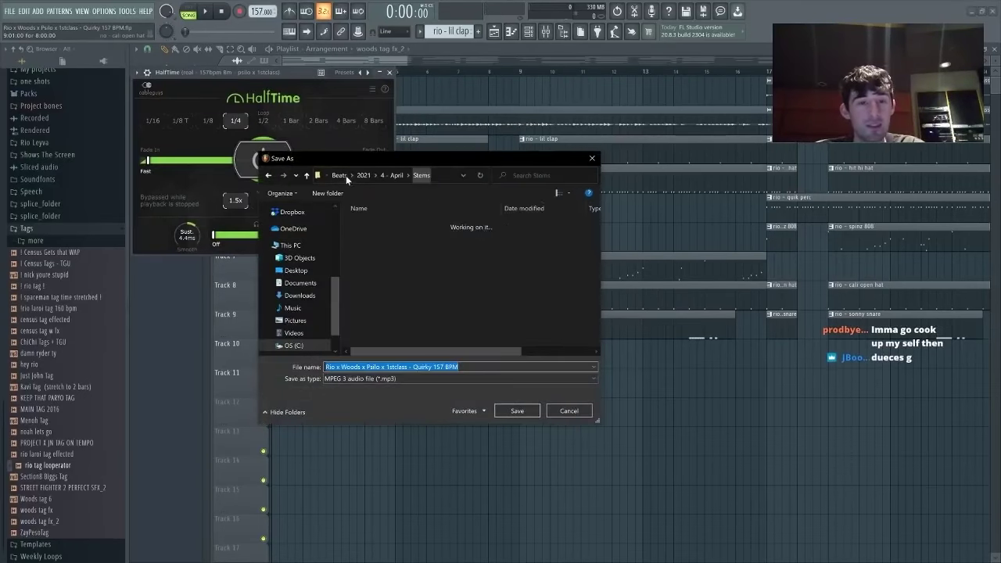
left_click(368, 175)
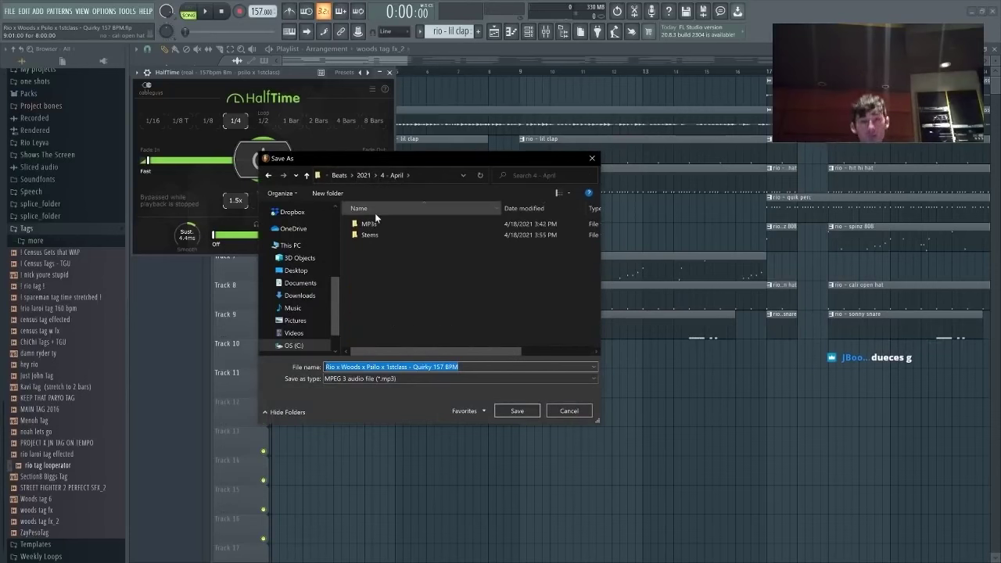
double_click(395, 225)
left_click(523, 411)
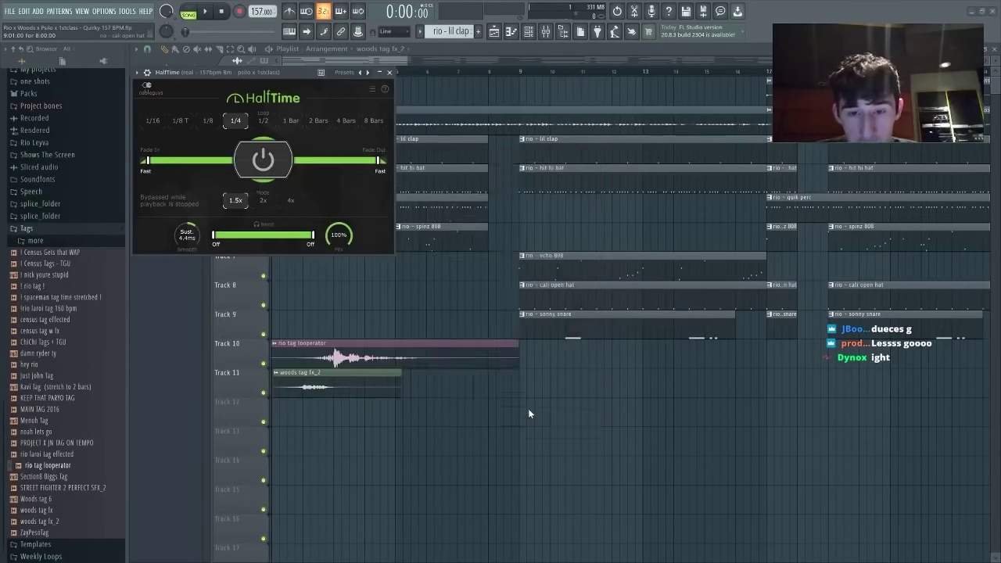
left_click(514, 345)
left_click(576, 428)
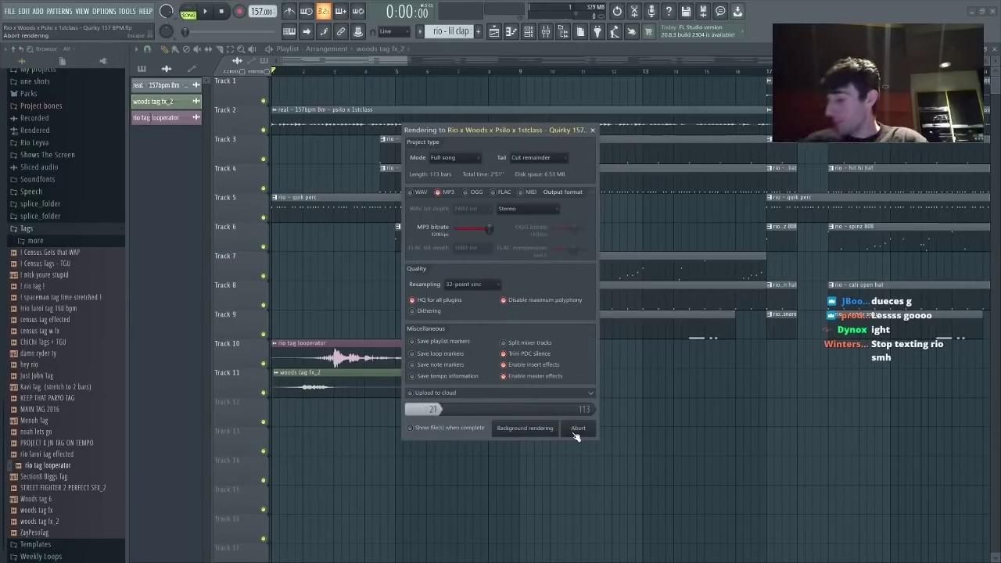
left_click(515, 431)
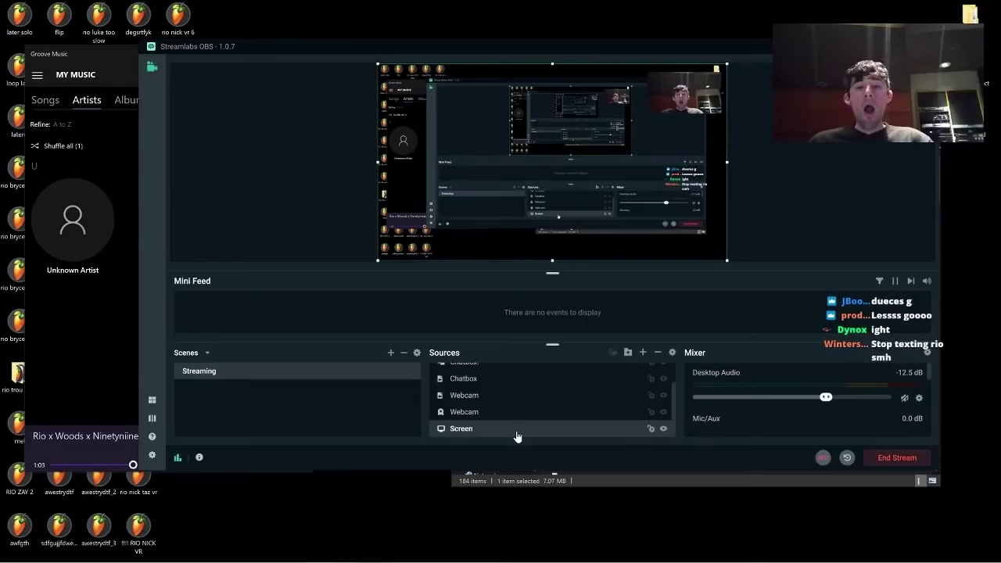
- Move the Screen source above the webcam and chatbox sources in Streamlabs OBS, and put the FL Studio window away to return to it
left_click_drag(516, 432, 765, 234)
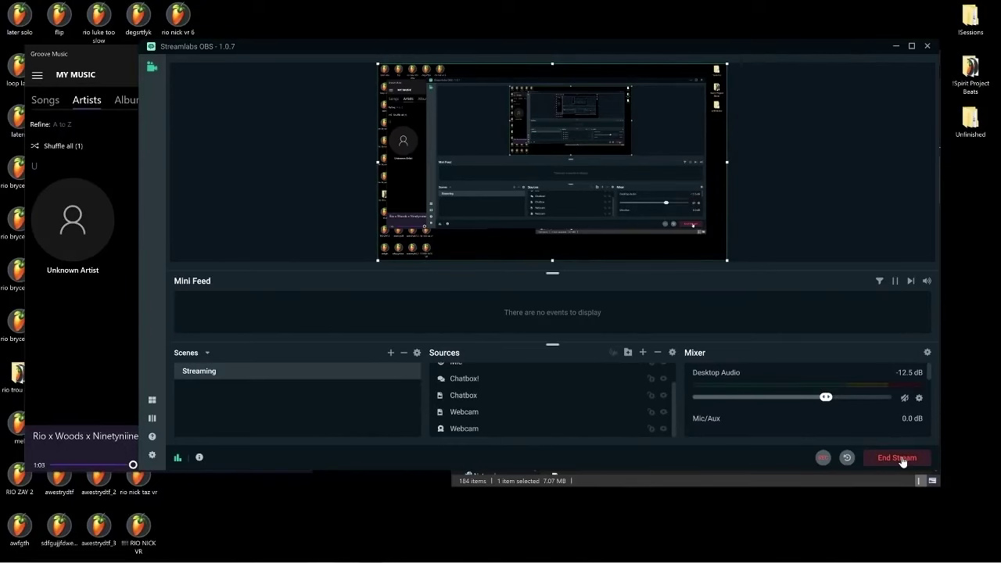
key("alt+Tab")
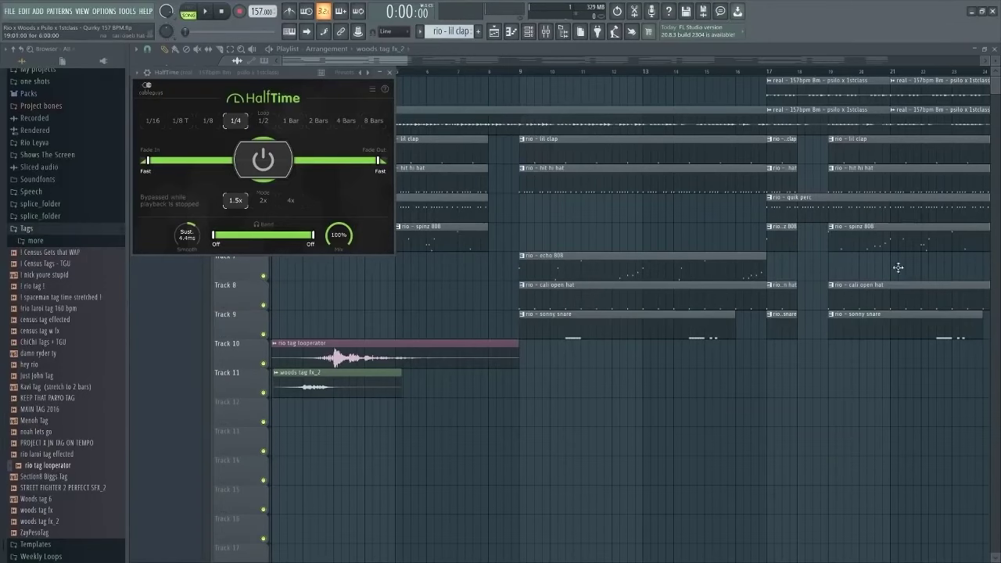
left_click(983, 11)
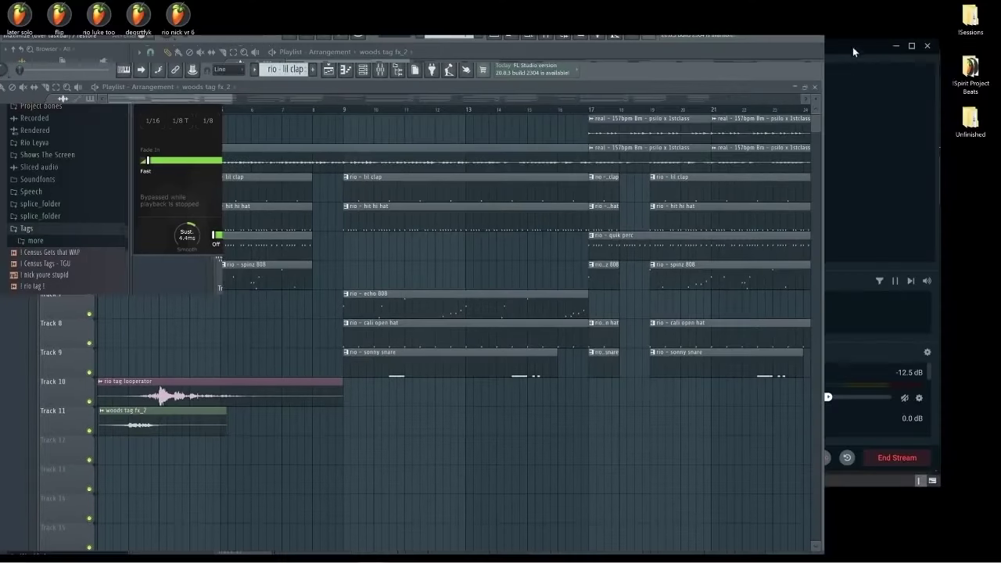
key("F9")
left_click(813, 49)
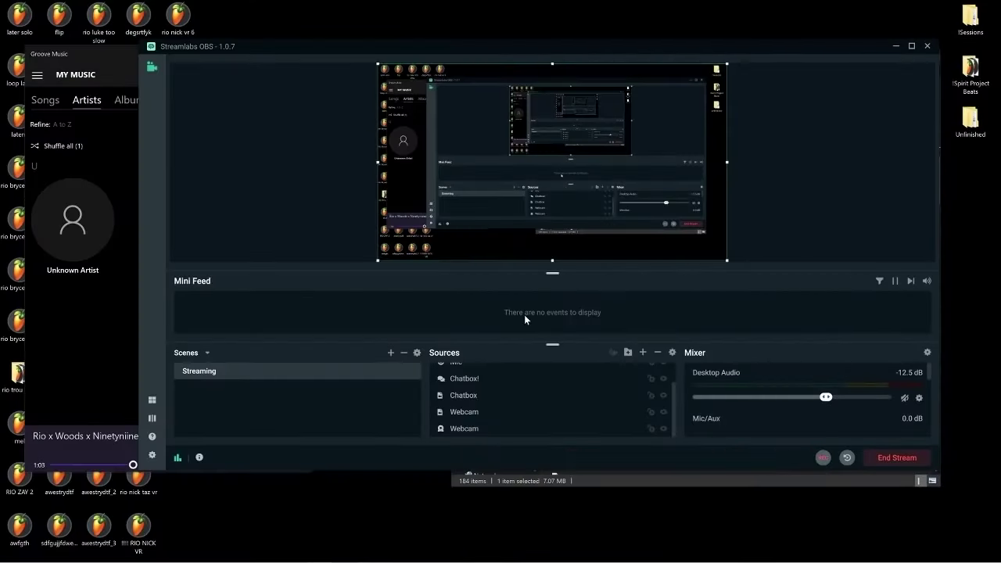